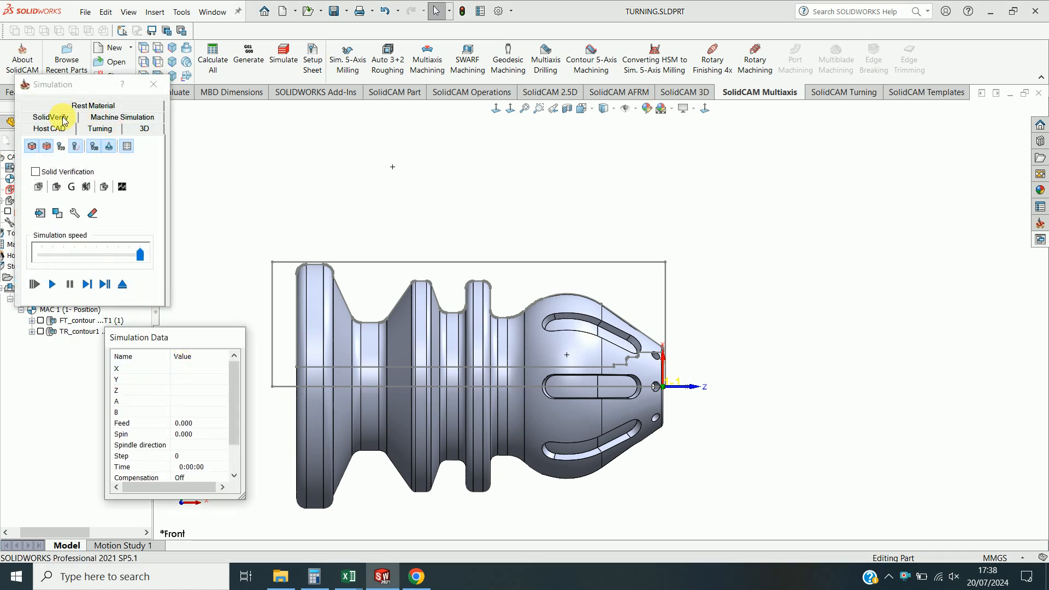
Run the SolidVerify simulation of the existing turning operations.
left_click(64, 118)
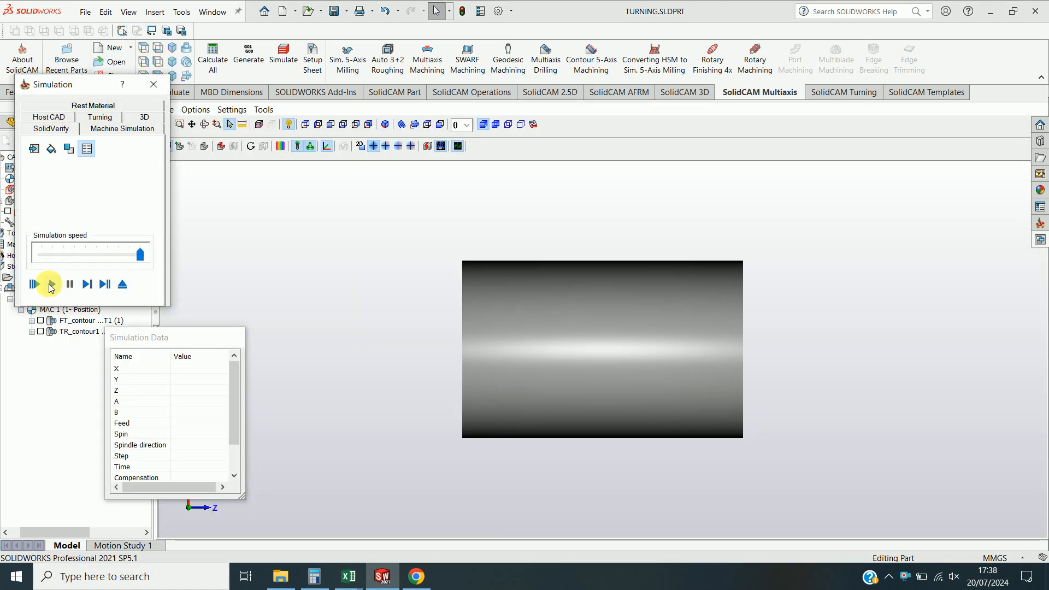
left_click(51, 287)
scroll(497, 393, "down", 4)
scroll(570, 372, "up", 5)
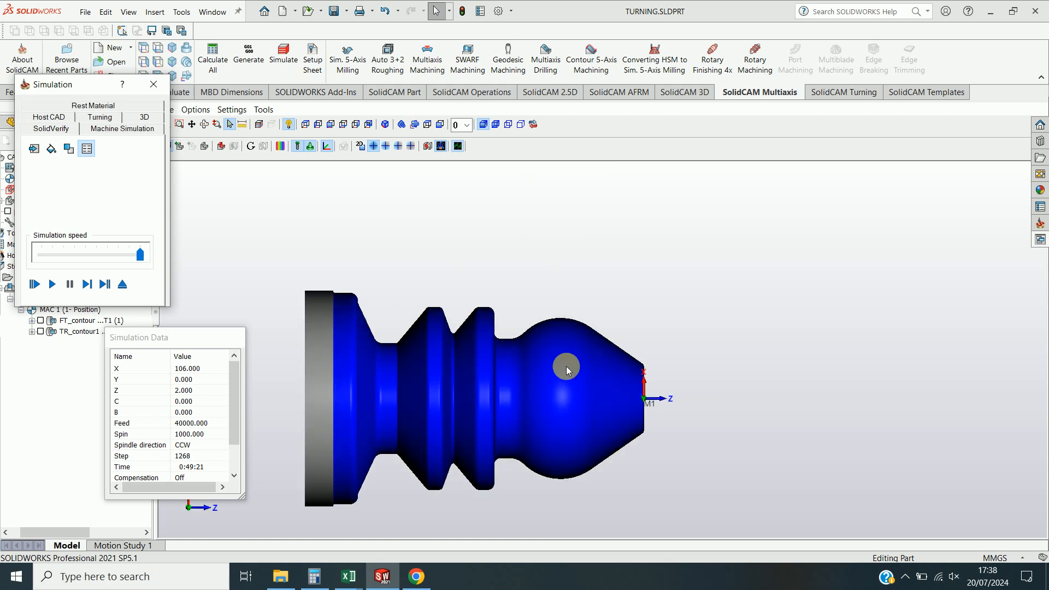
Compare the machined stock against the target model, inspect the deviation colours, and close the simulation.
left_click(280, 146)
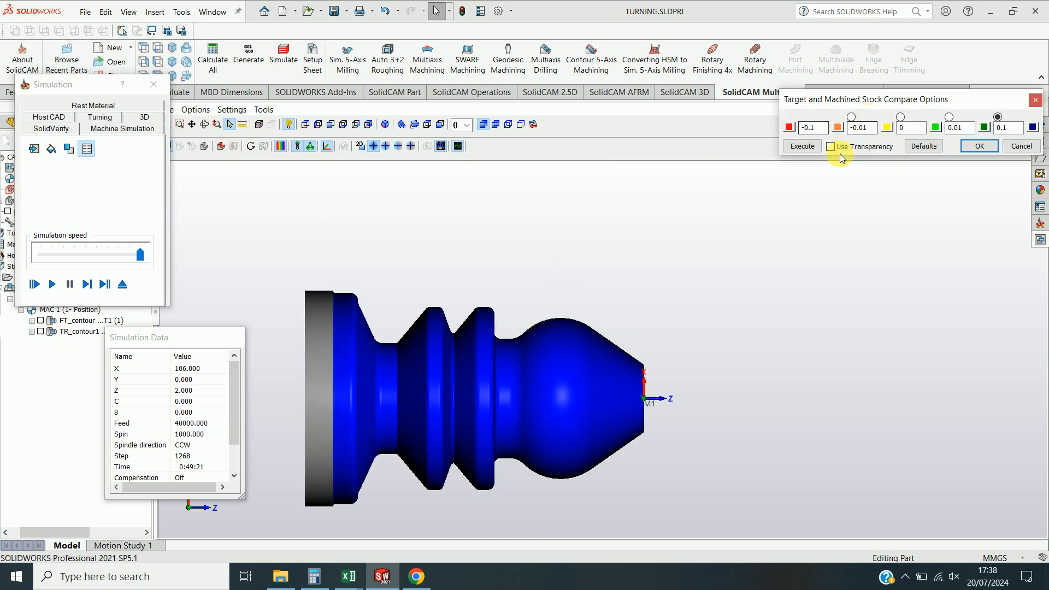
left_click(809, 151)
scroll(620, 418, "up", 5)
scroll(637, 395, "down", 5)
middle_click_drag(664, 408, 645, 411)
scroll(573, 384, "up", 3)
middle_click_drag(572, 385, 714, 368)
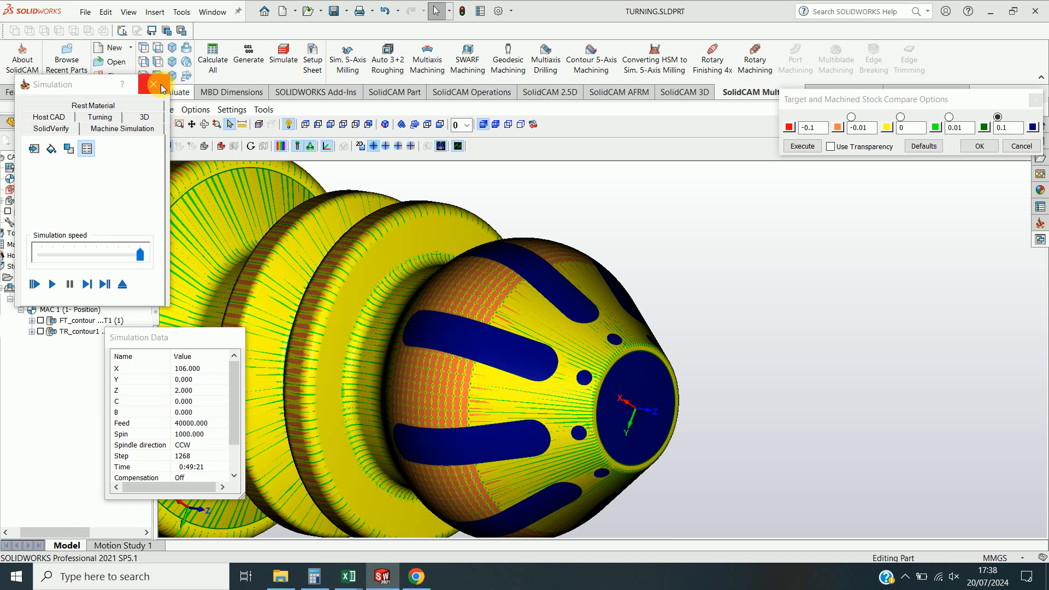
left_click(160, 84)
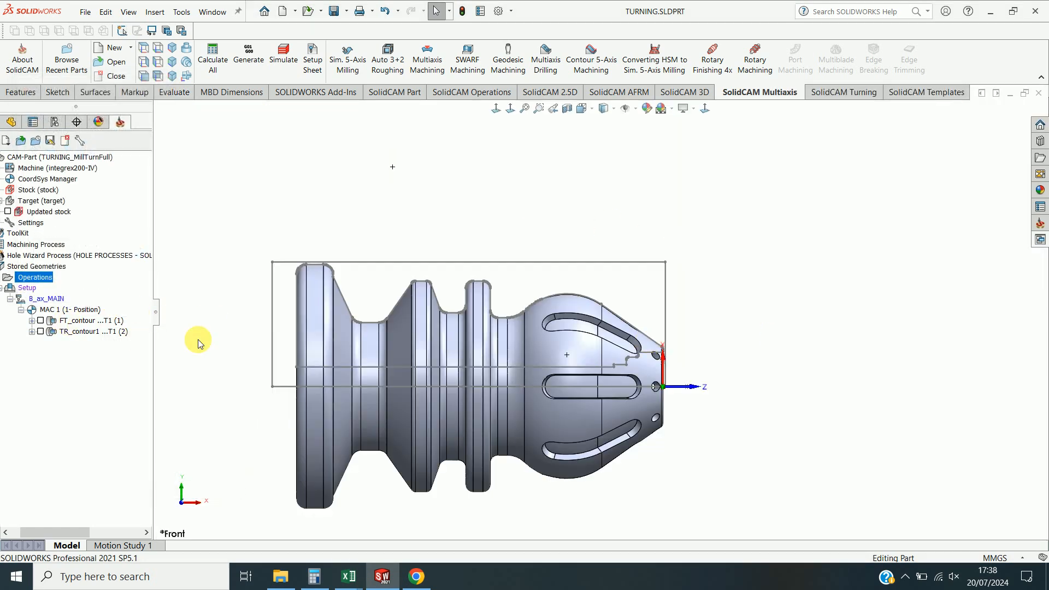
Add a Sim. 5-Axis Milling operation after the turning contour using the Morph between two boundary curves technology.
left_click(60, 332)
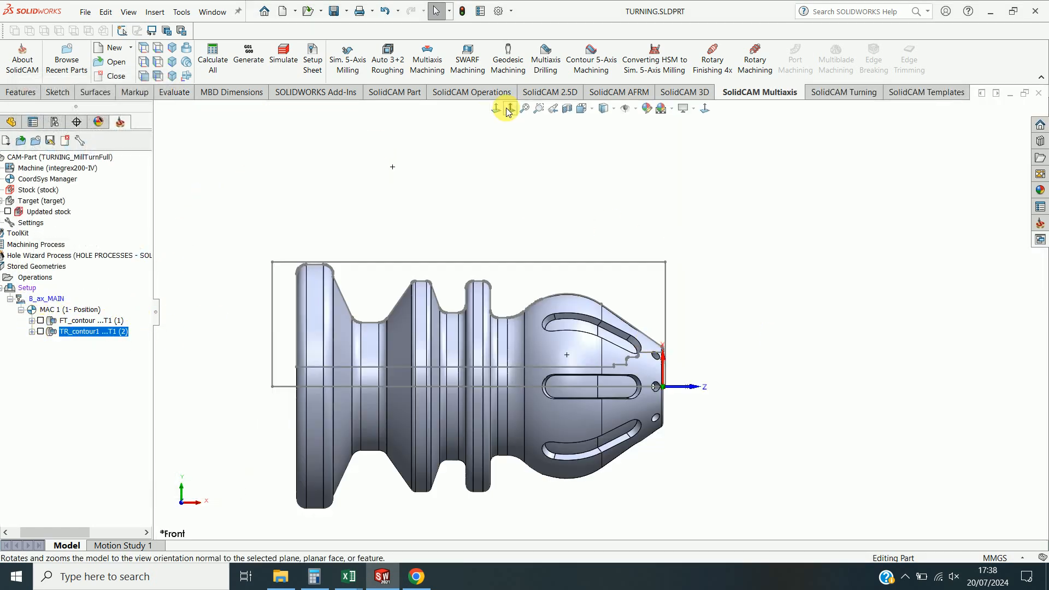
left_click(348, 67)
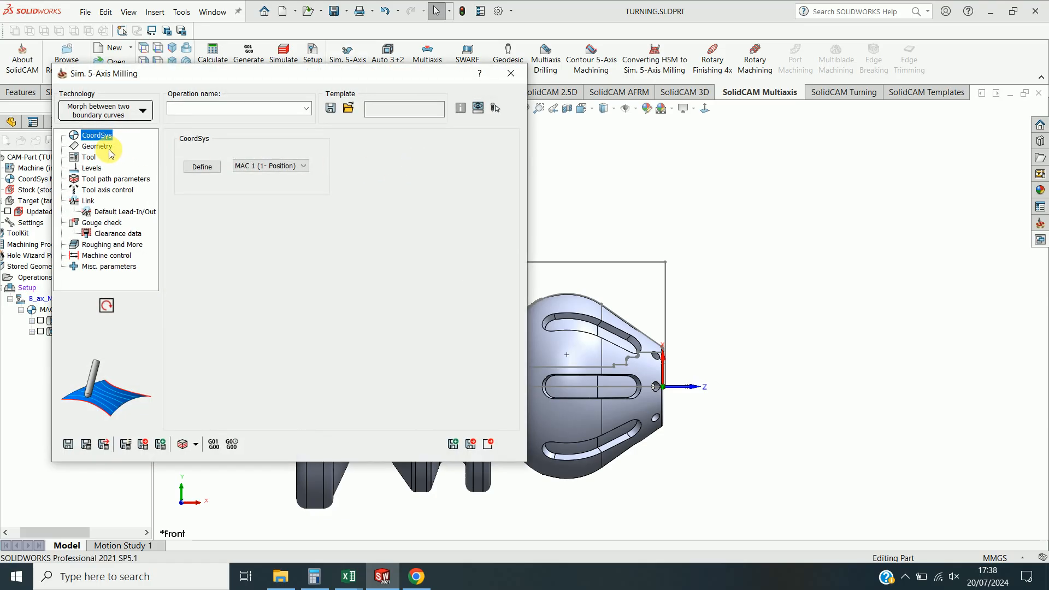
left_click(105, 148)
left_click(139, 114)
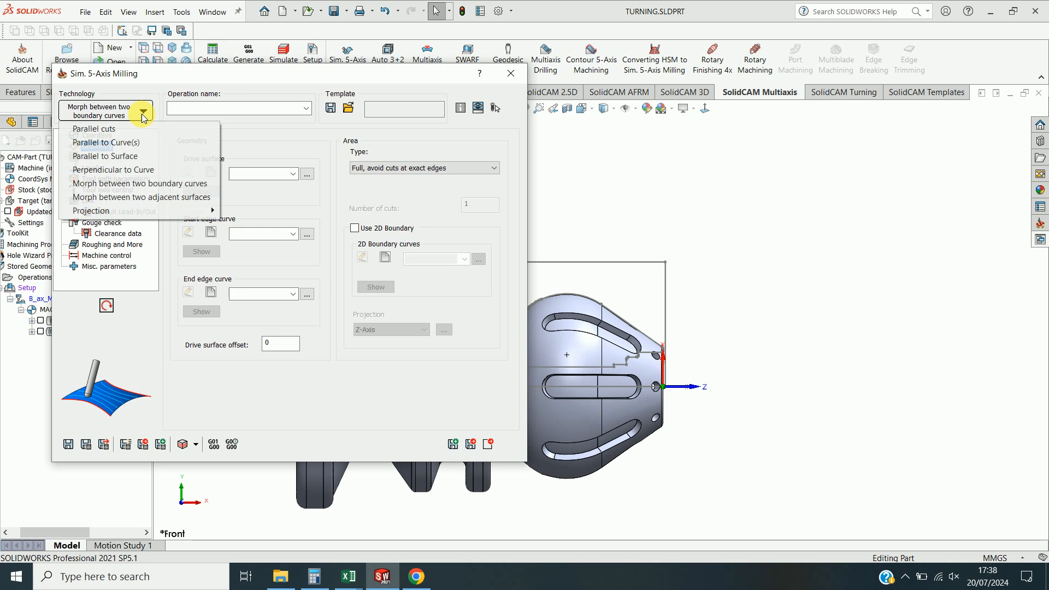
left_click(134, 185)
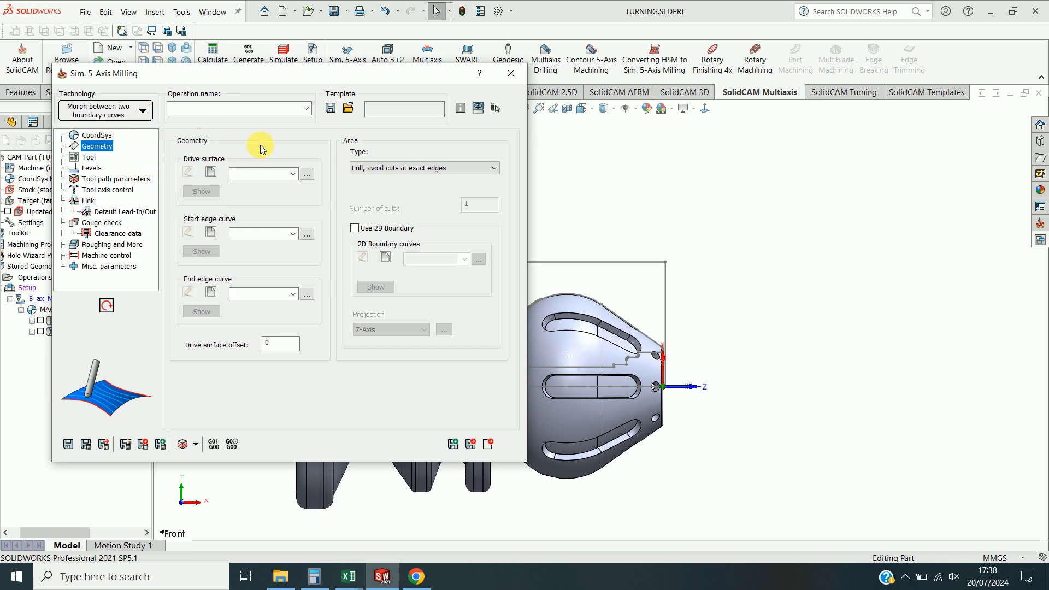
Define a new drive surface by selecting the floor faces of one slot on the part's rounded head.
left_click(107, 138)
left_click(100, 147)
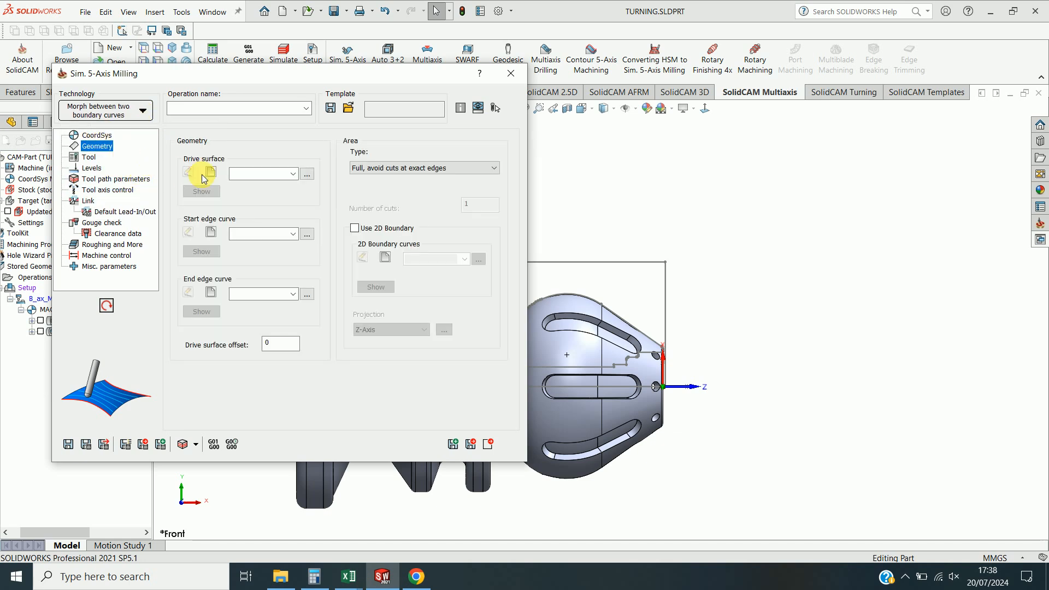
left_click(213, 173)
middle_click_drag(697, 328, 555, 370)
scroll(571, 304, "down", 10)
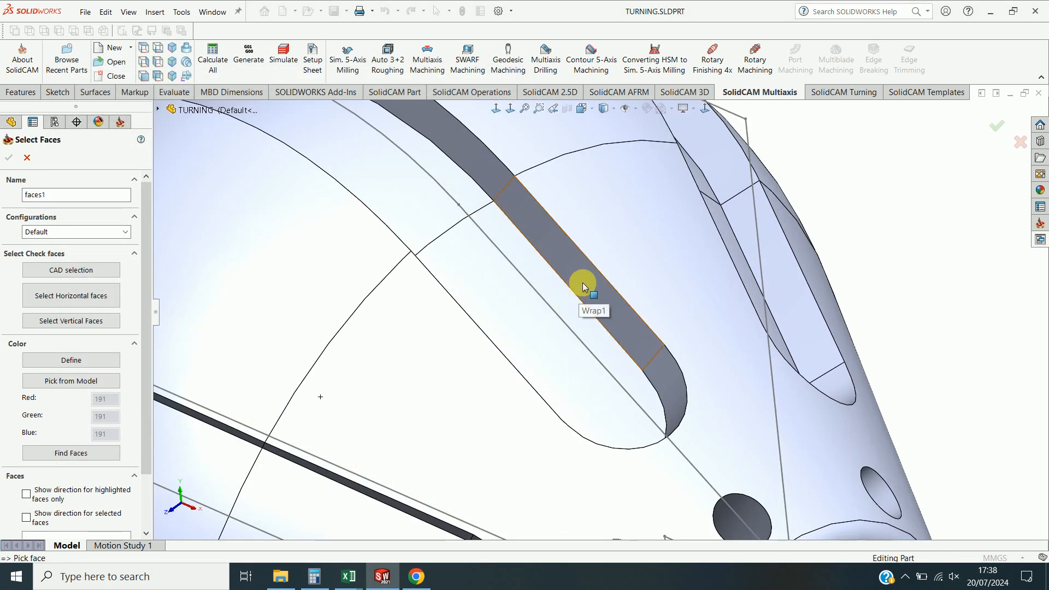
left_click(582, 283)
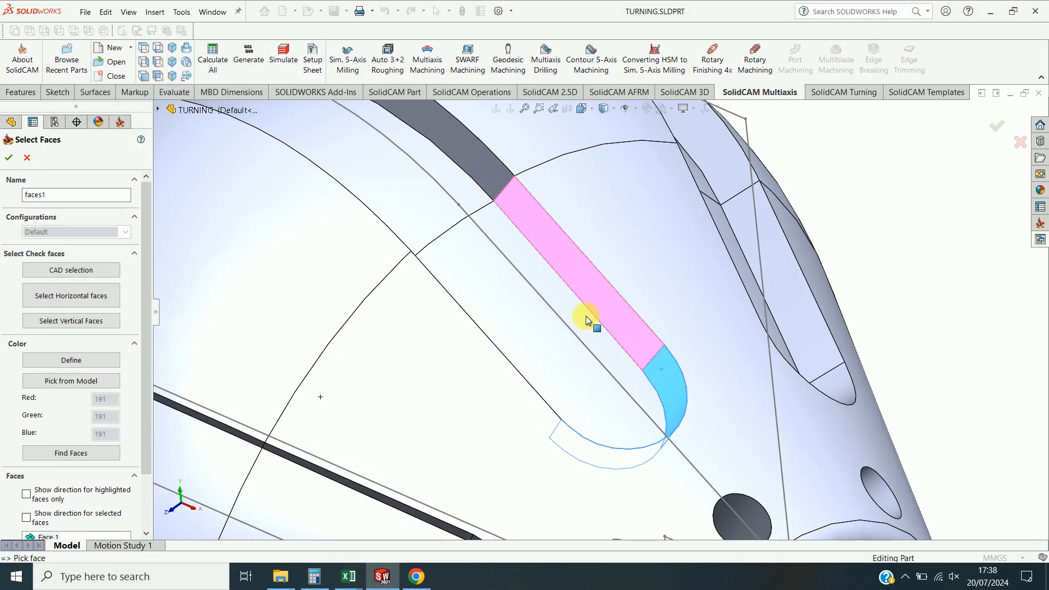
left_click(486, 174)
scroll(523, 206, "up", 4)
left_click(432, 182)
middle_click_drag(447, 212, 402, 268)
scroll(426, 265, "down", 4)
left_click(450, 265)
left_click(525, 416)
scroll(601, 469, "up", 5)
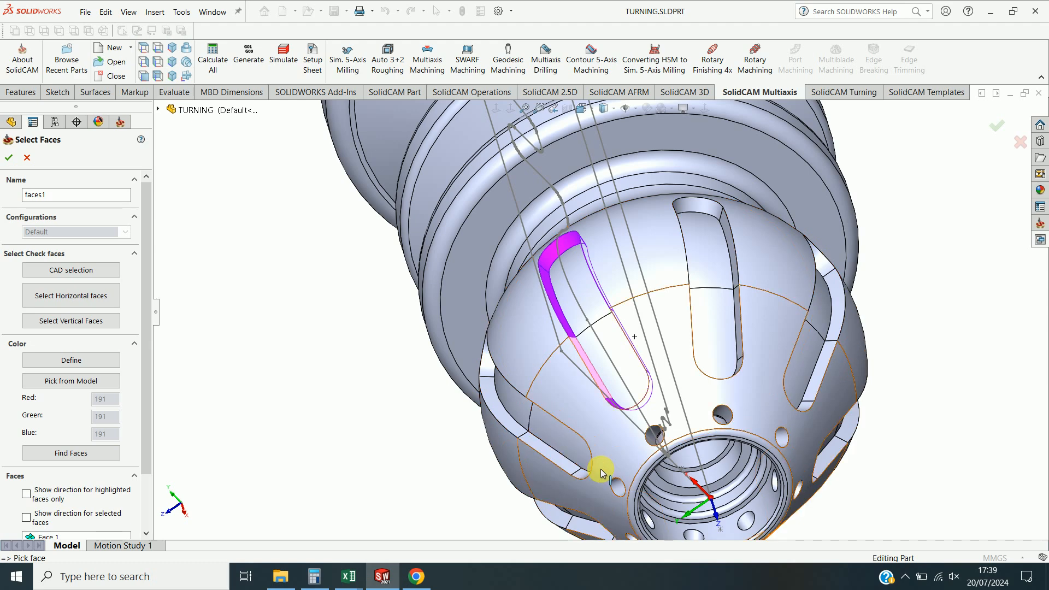
scroll(621, 401, "down", 5)
middle_click_drag(621, 403, 698, 279)
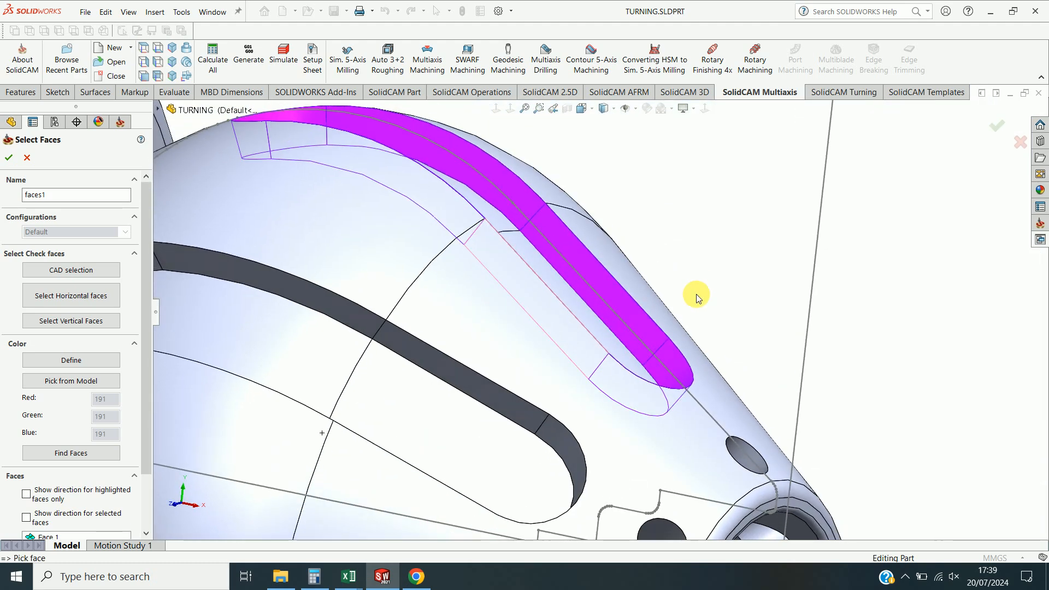
scroll(698, 279, "up", 5)
middle_click_drag(627, 398, 543, 289)
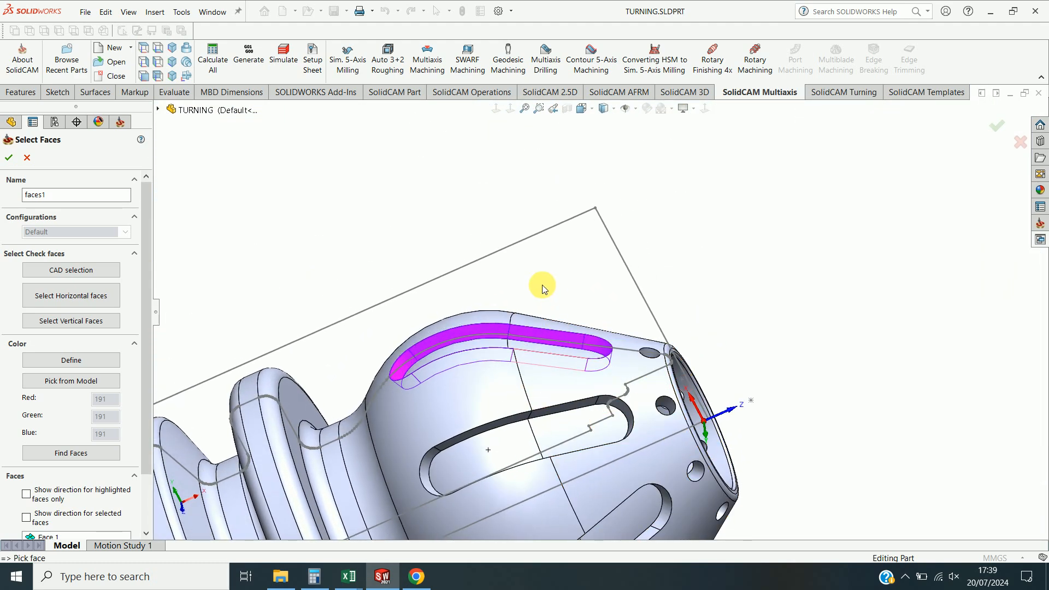
scroll(543, 288, "up", 2)
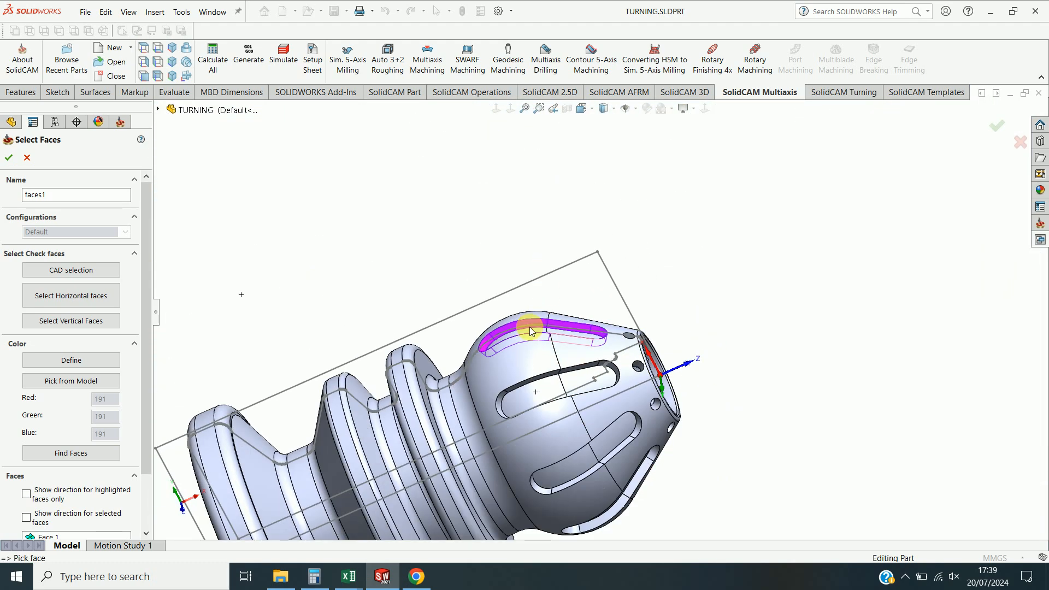
left_click(9, 158)
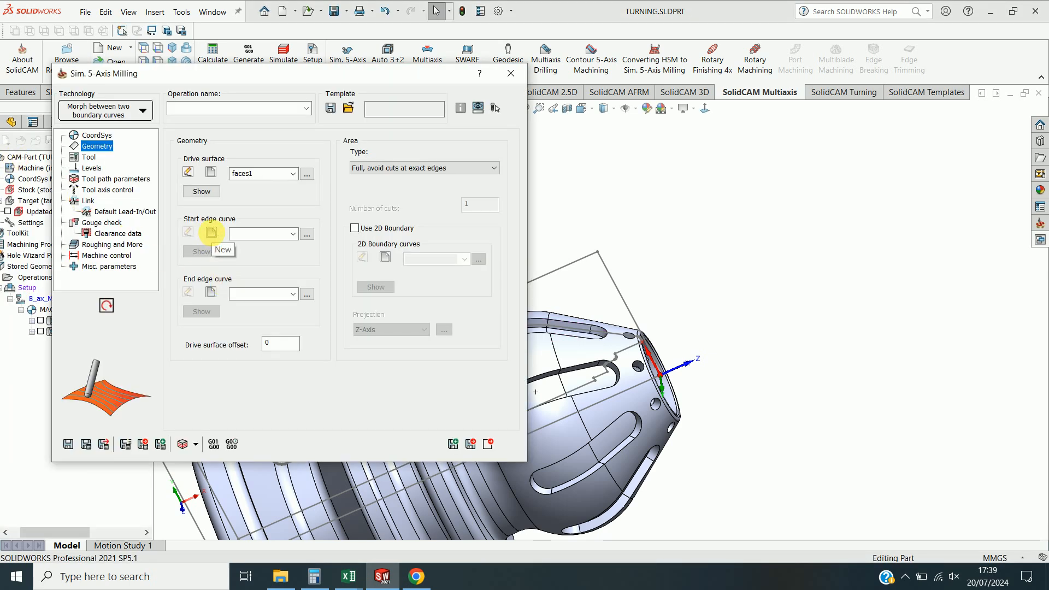
Create the start edge curve by chaining one long edge of the slot floor.
left_click(212, 234)
left_click(18, 452)
left_click(18, 470)
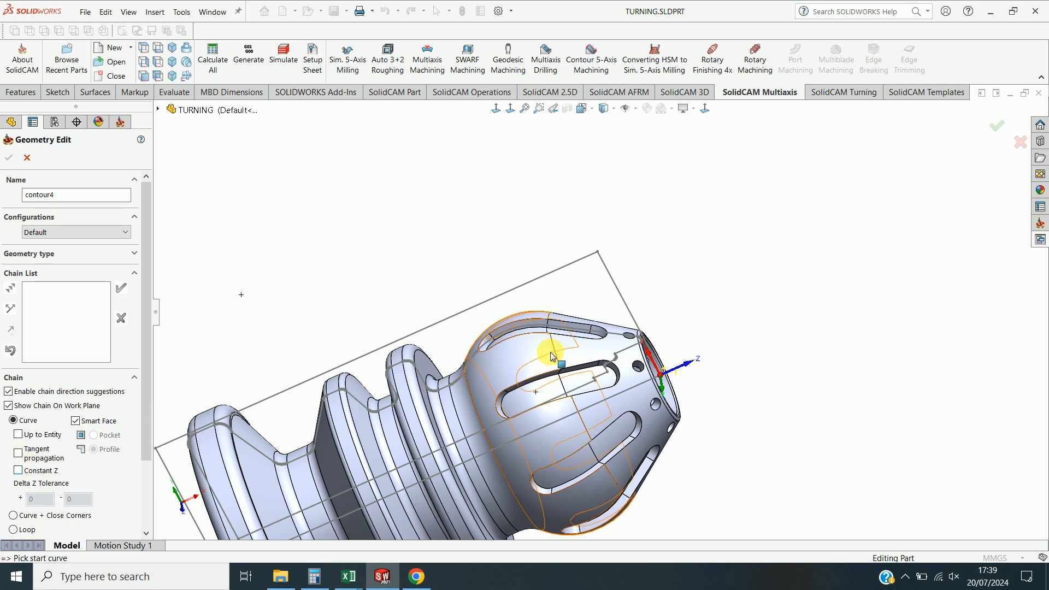
scroll(569, 347, "down", 5)
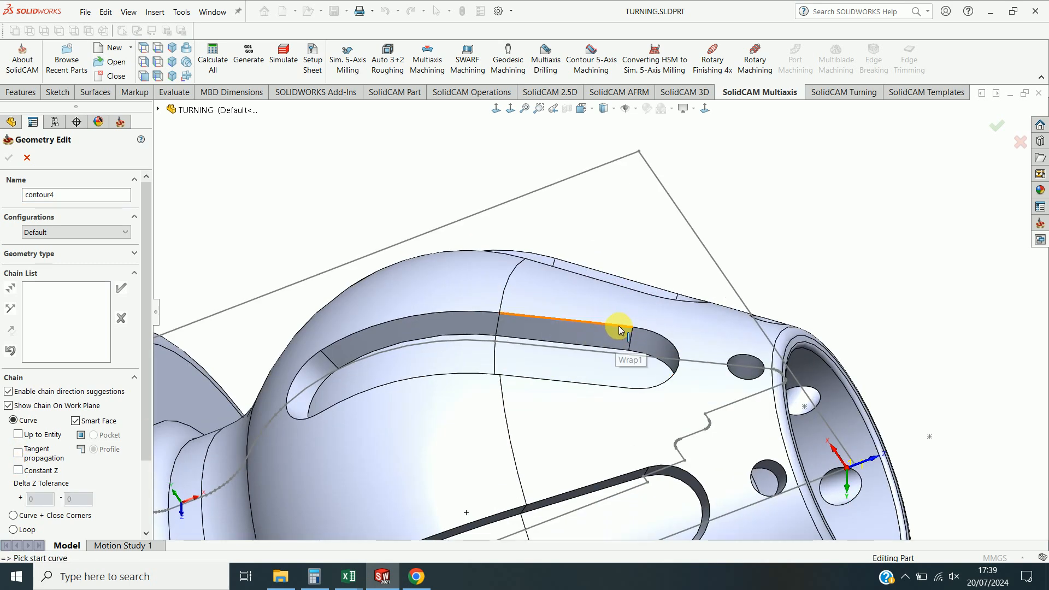
left_click(616, 330)
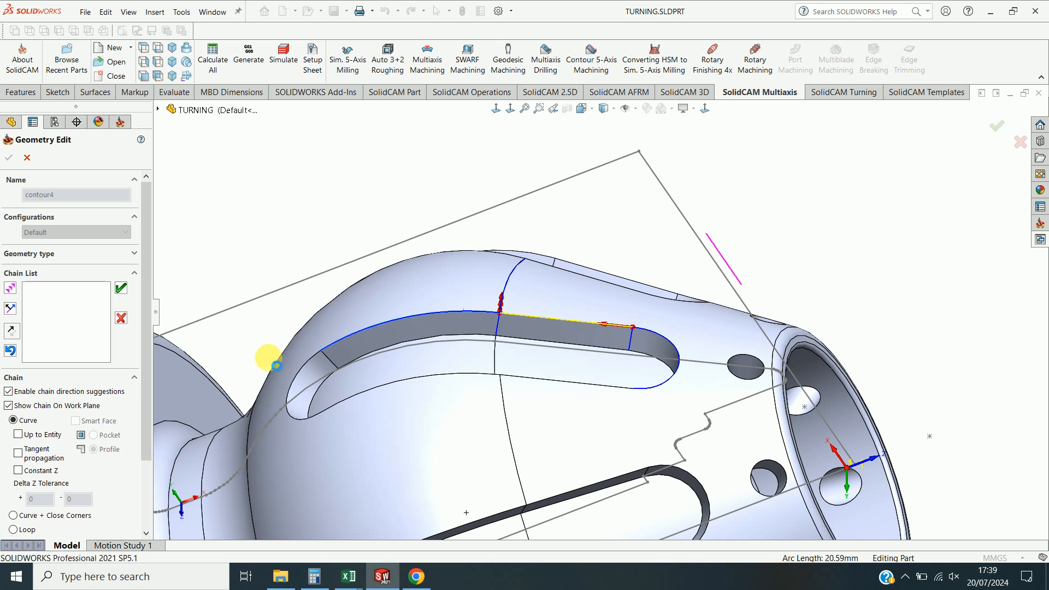
left_click(300, 382)
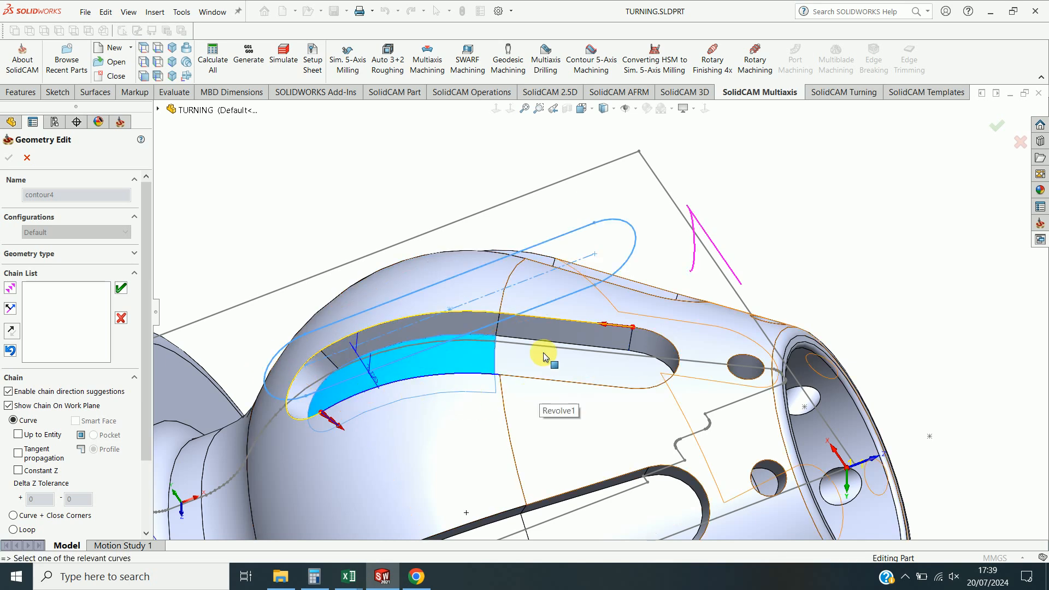
middle_click_drag(565, 154, 417, 287)
left_click(452, 476)
left_click(598, 475)
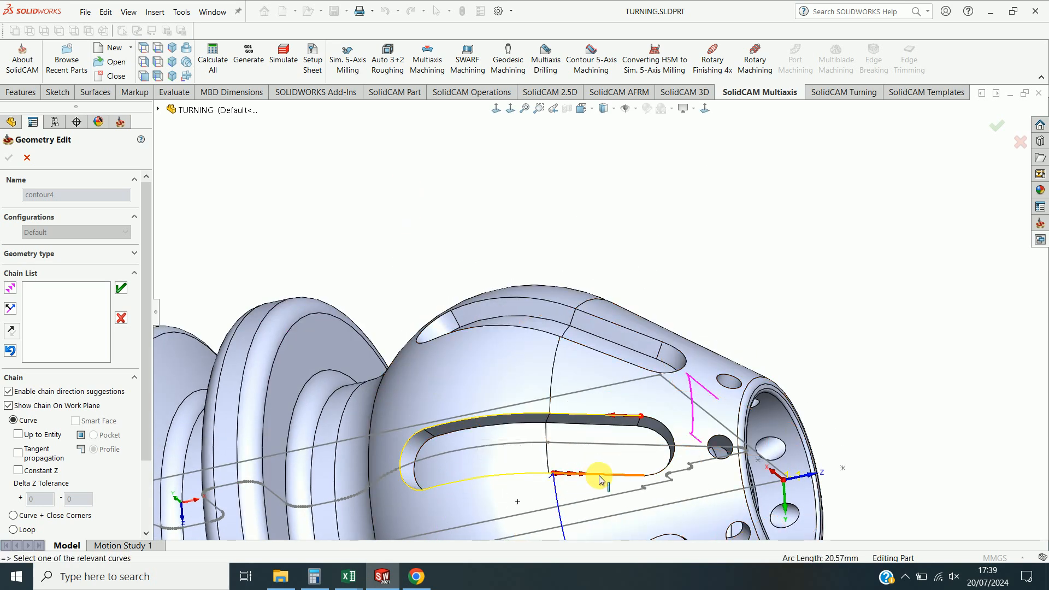
left_click(678, 461)
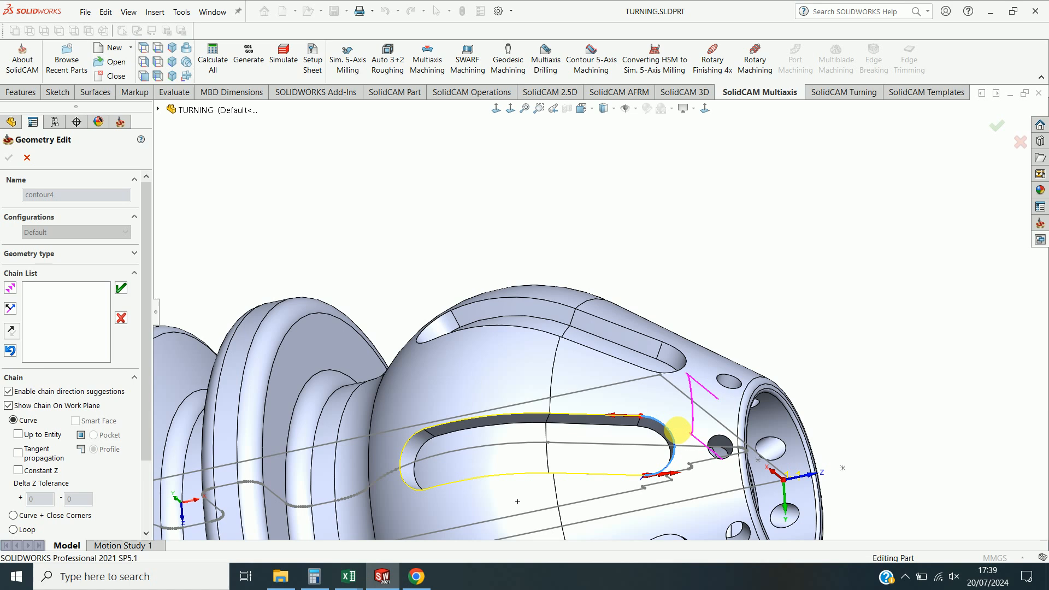
left_click(300, 198)
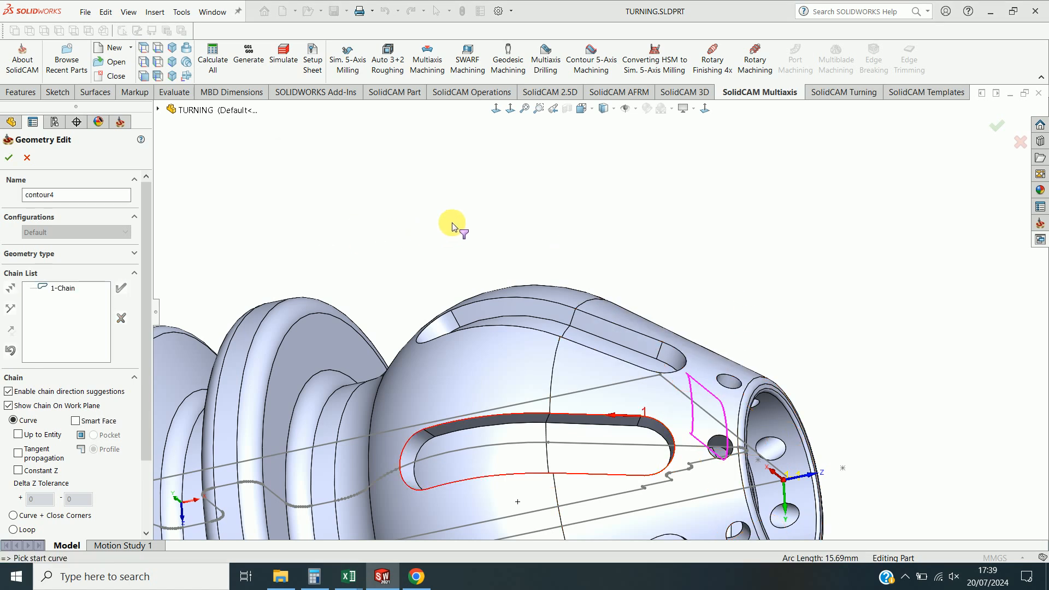
left_click(8, 160)
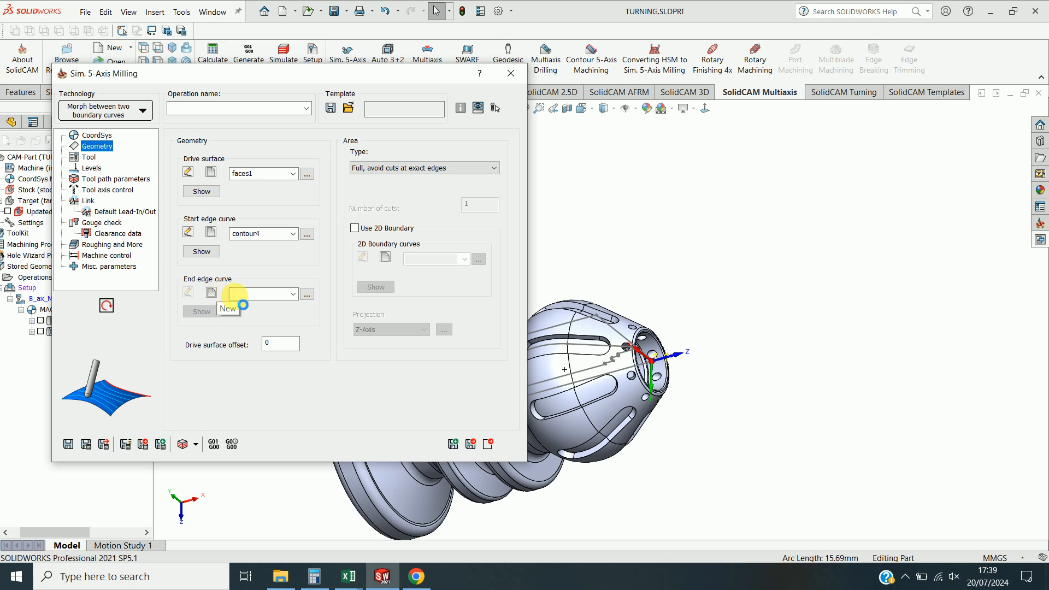
Create the end edge curve by chaining the slot floor's opposite edge.
left_click(211, 292)
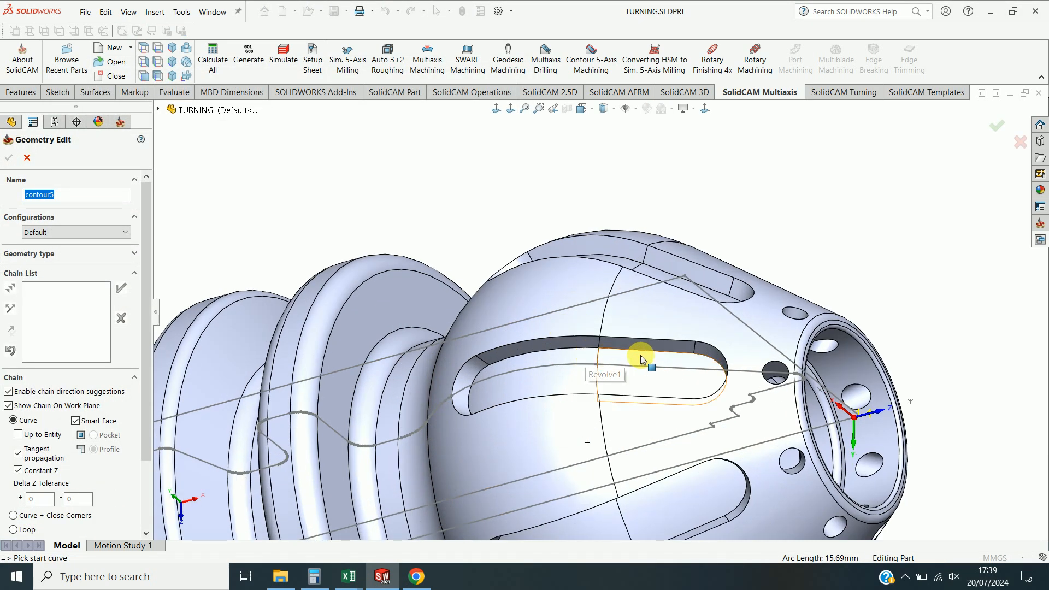
left_click(645, 352)
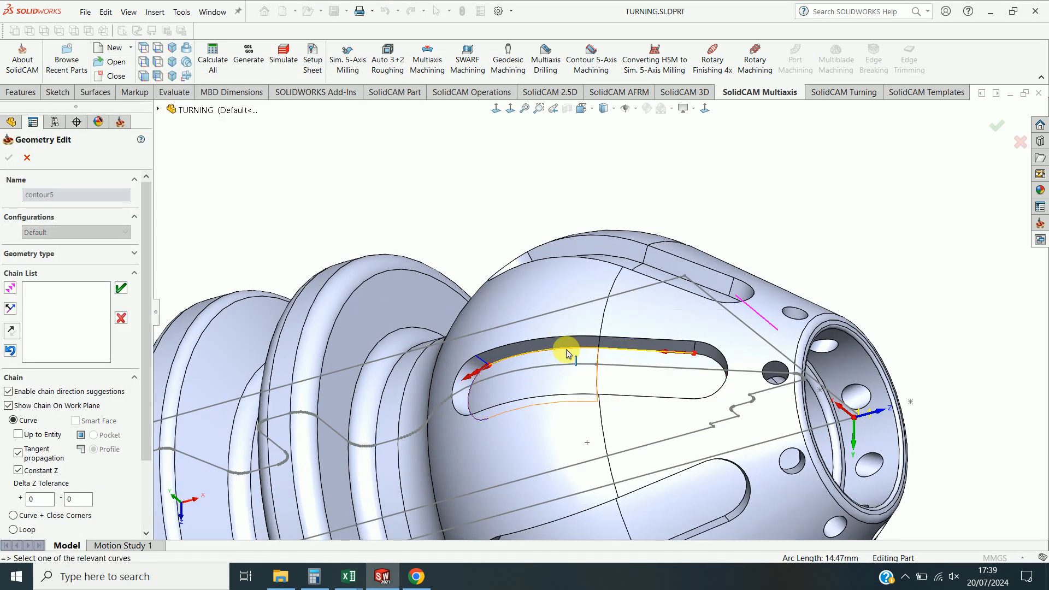
left_click(474, 387)
middle_click_drag(538, 392, 557, 484)
left_click(527, 406)
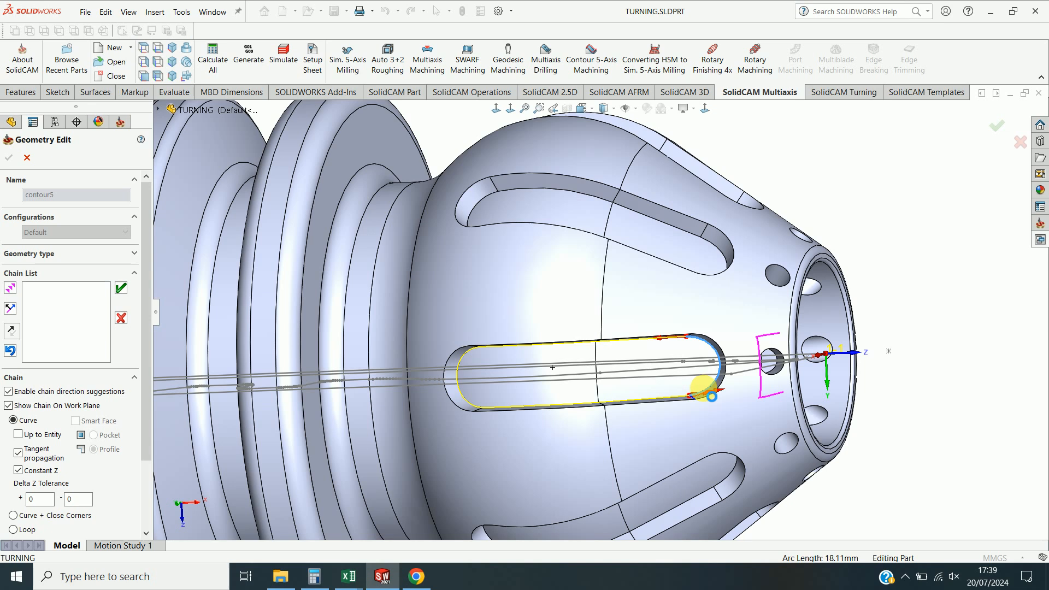
left_click(714, 395)
left_click(300, 198)
middle_click_drag(516, 392, 543, 212)
scroll(543, 212, "down", 3)
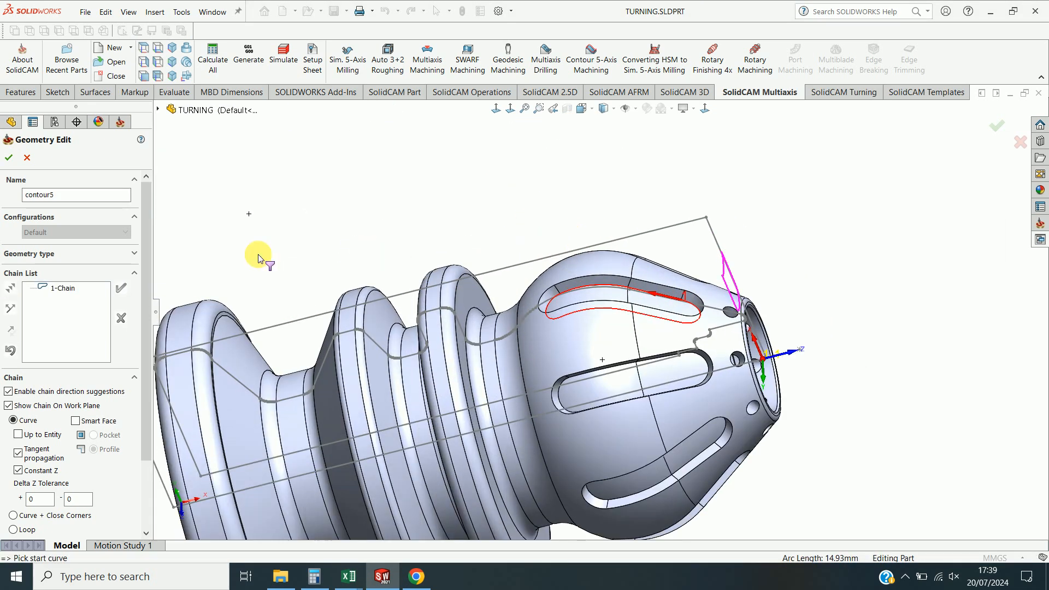
left_click(9, 160)
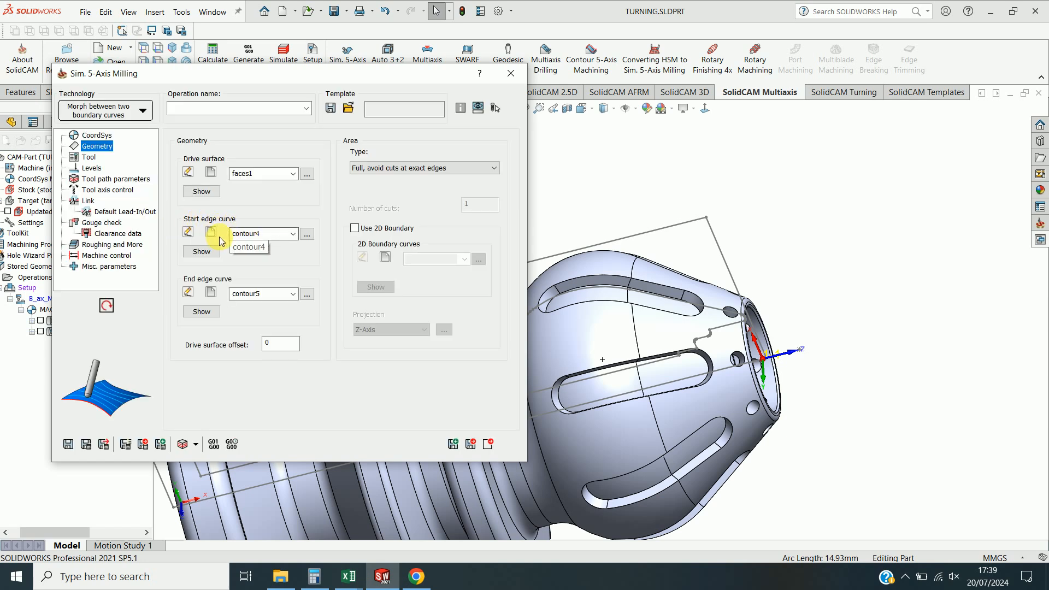
Open the tool library and add a new end mill with an 8 mm diameter.
left_click(88, 157)
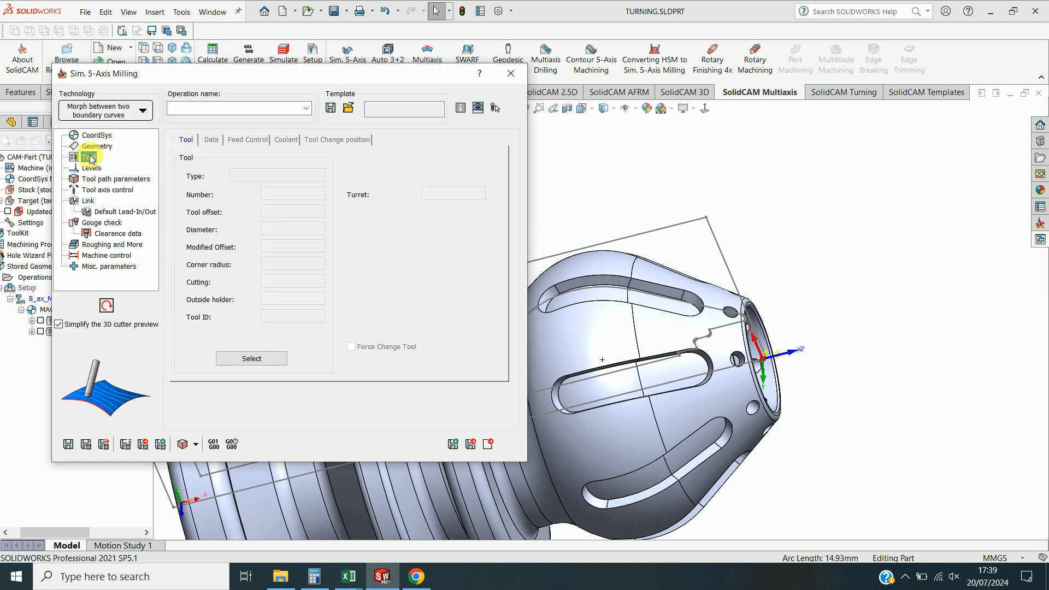
left_click(229, 356)
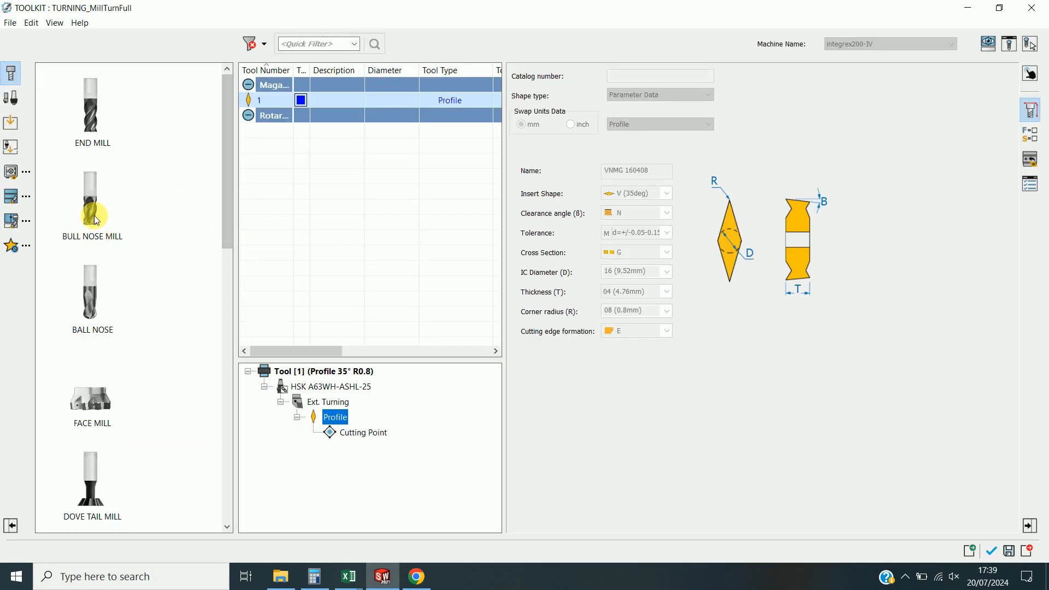
left_click_drag(91, 109, 249, 107)
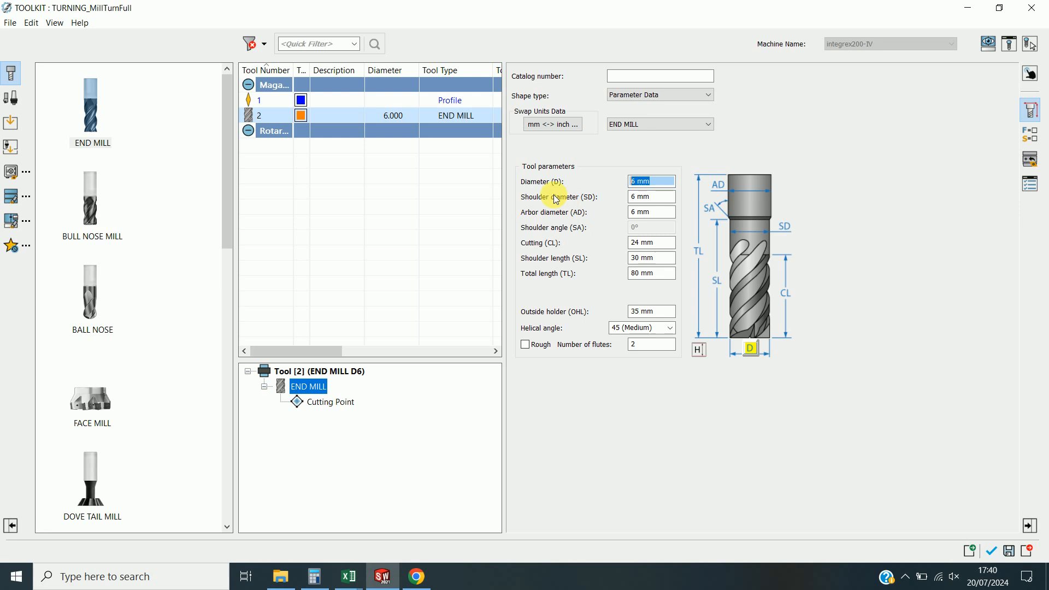
key("Tab")
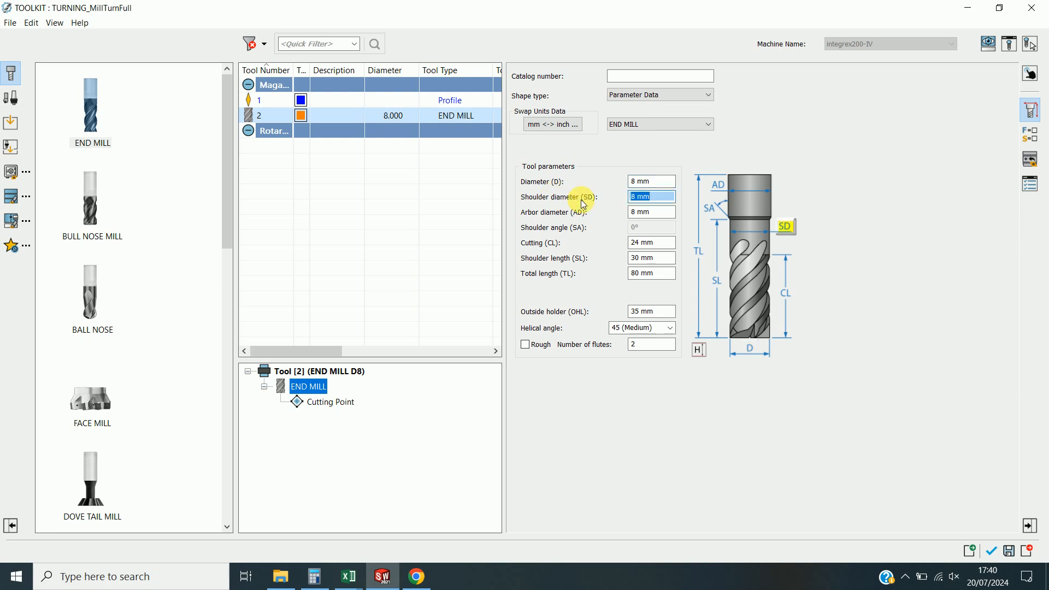
Add a holder to the 8 mm end mill and attach an HSK80 adaptor, viewing the assembly in the Tool Viewer.
left_click(13, 100)
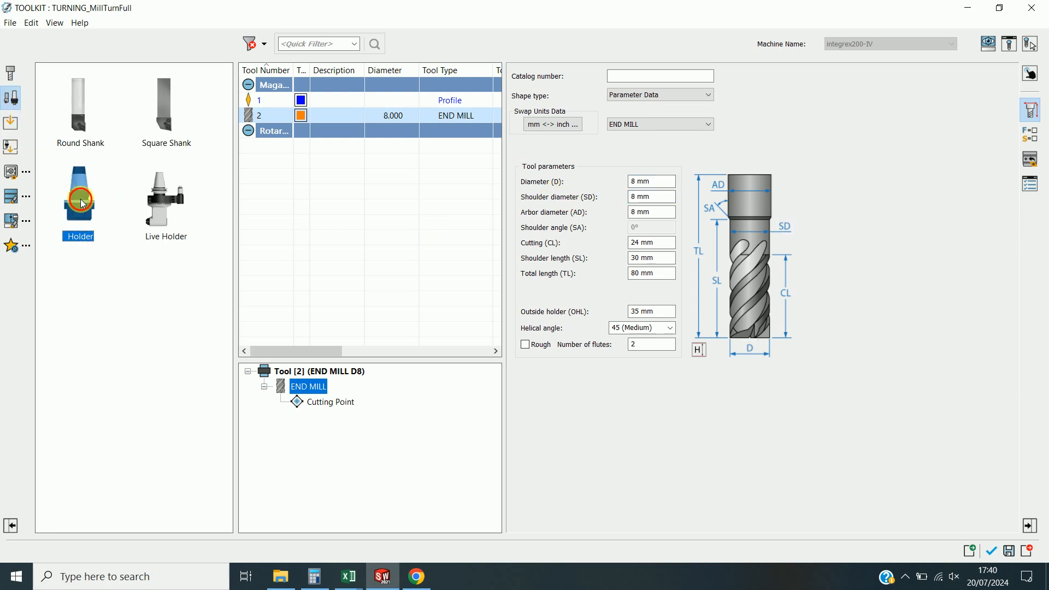
double_click(81, 199)
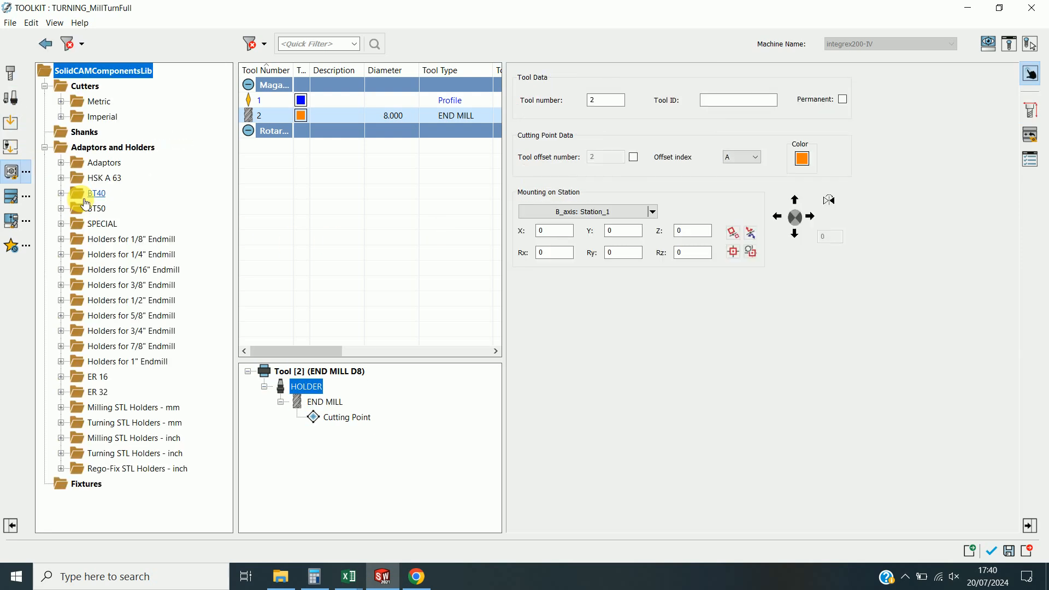
left_click(62, 163)
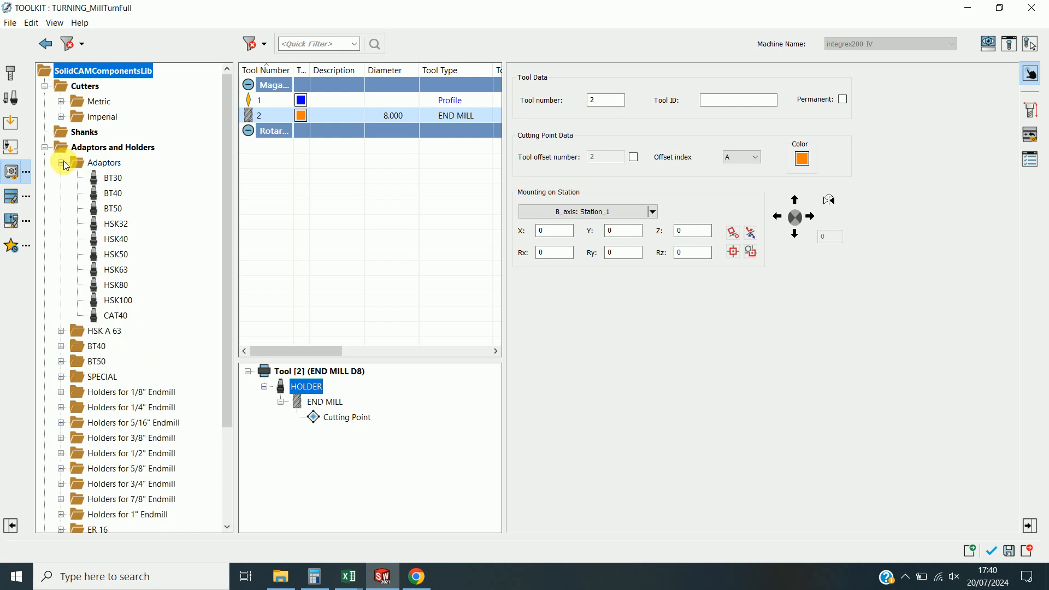
left_click(1010, 44)
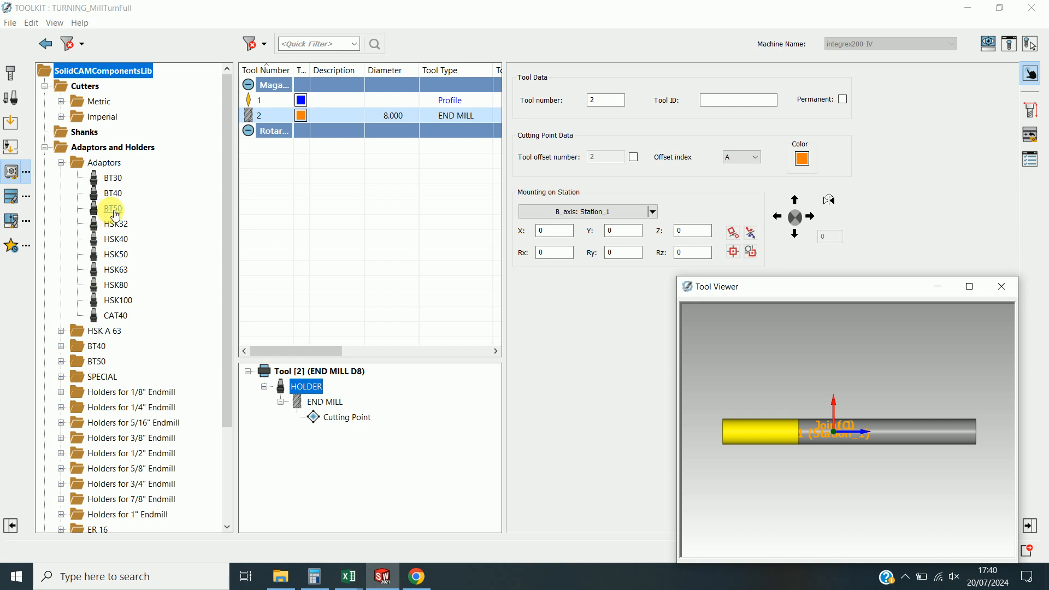
double_click(123, 287)
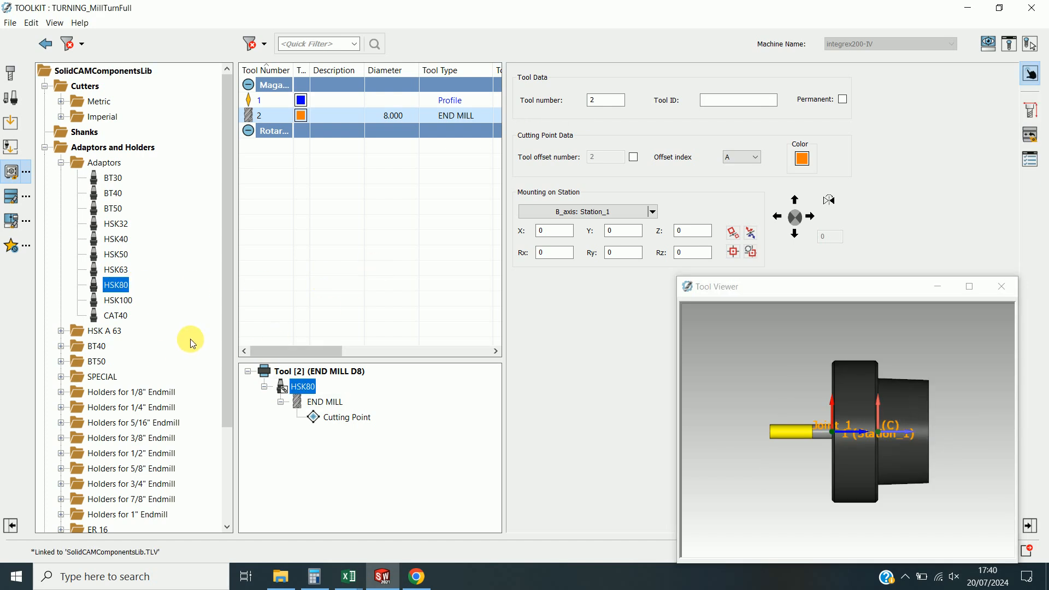
Add the HSK A 63 ER 16x120 collet holder to the tool assembly and confirm the tool.
left_click(61, 332)
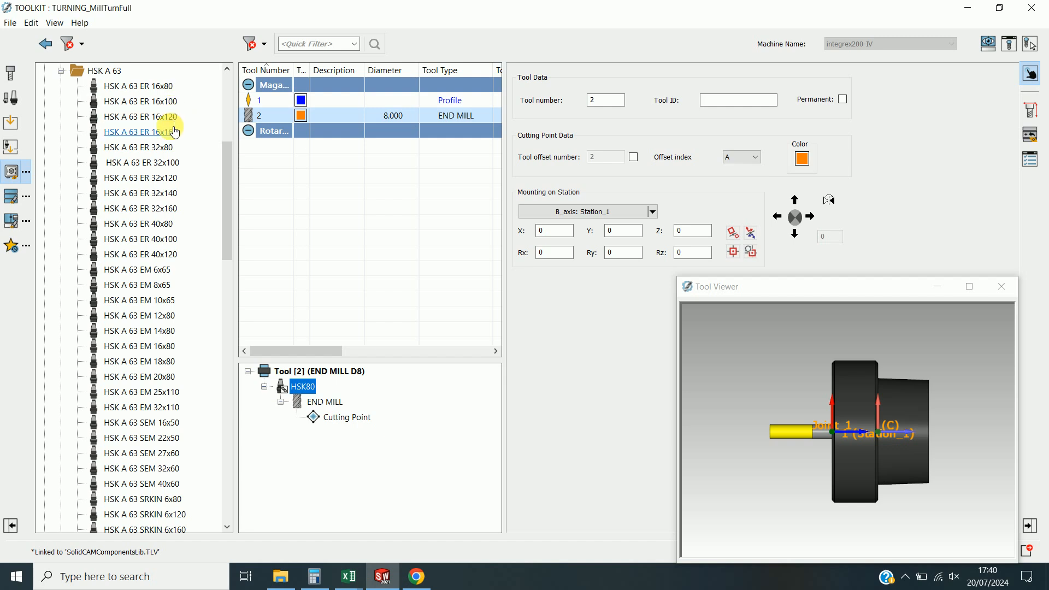
double_click(158, 117)
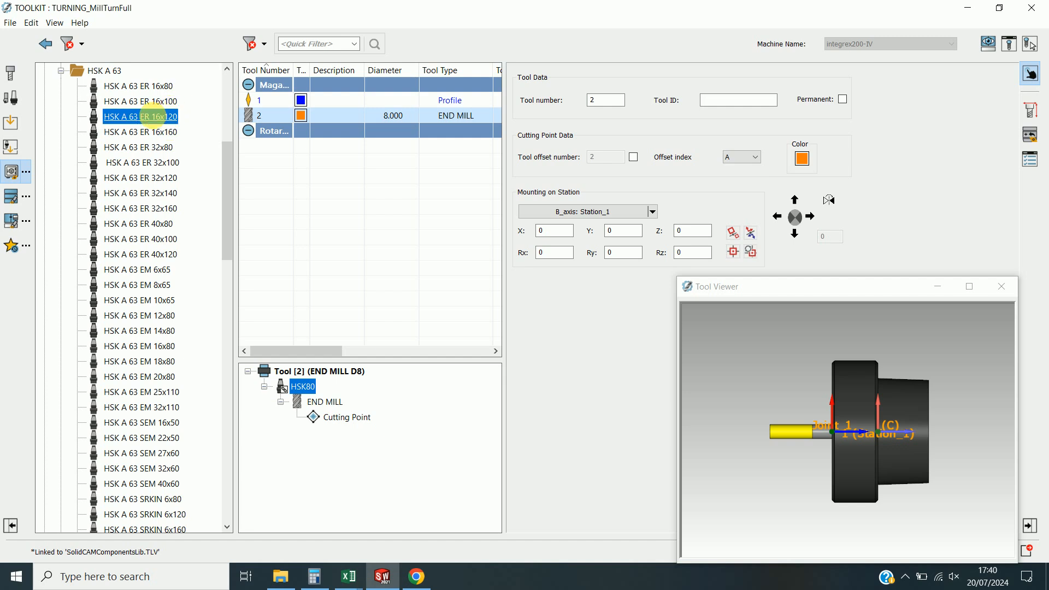
left_click(1003, 289)
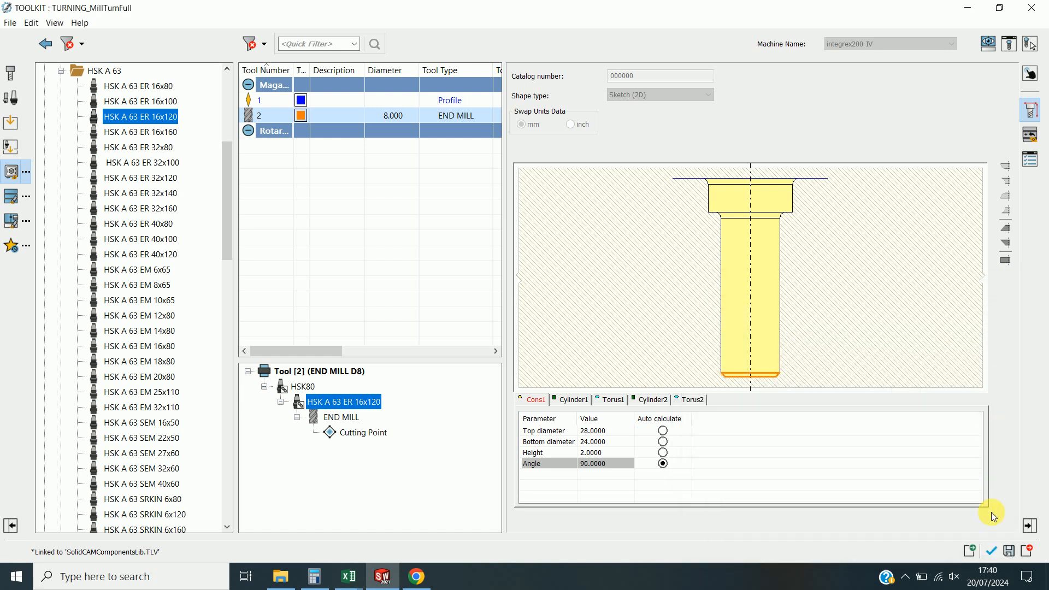
left_click(993, 558)
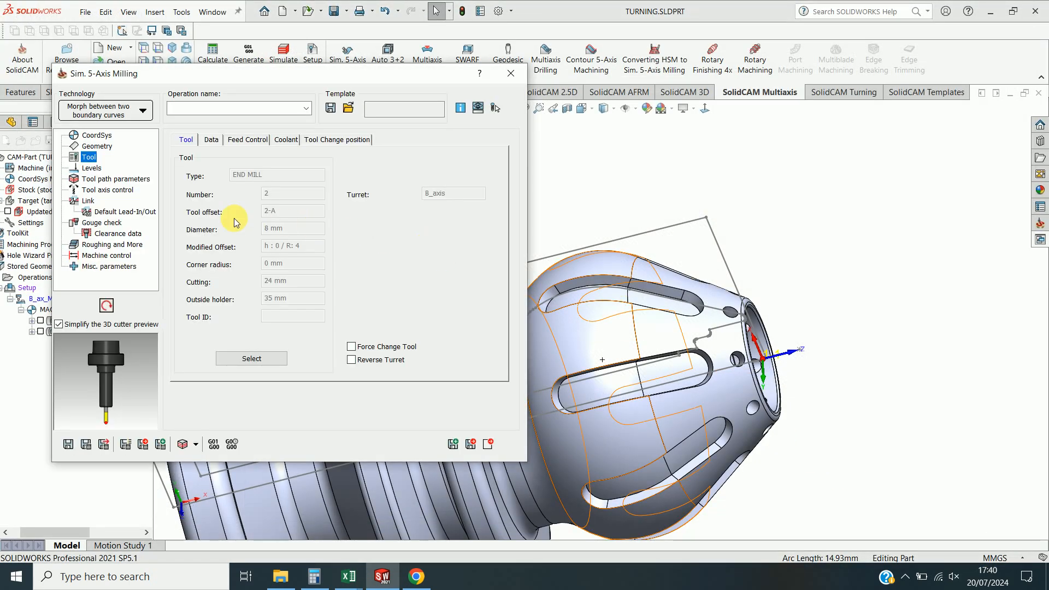
Go through the Levels, Tool path parameters and Tool axis control pages, then save, calculate and close the operation.
left_click(92, 168)
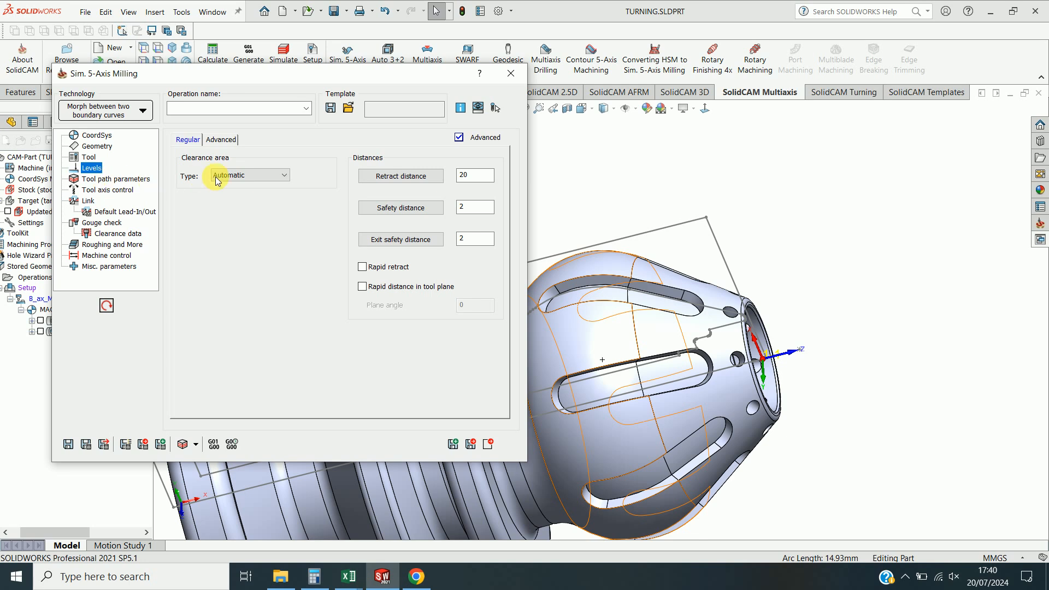
left_click(118, 179)
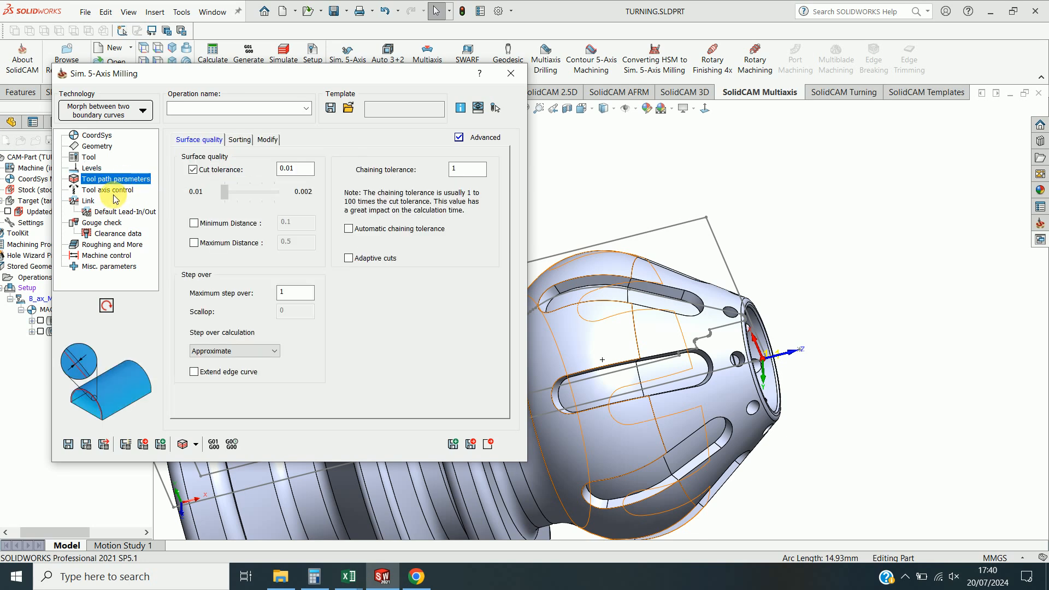
left_click(113, 191)
left_click(305, 310)
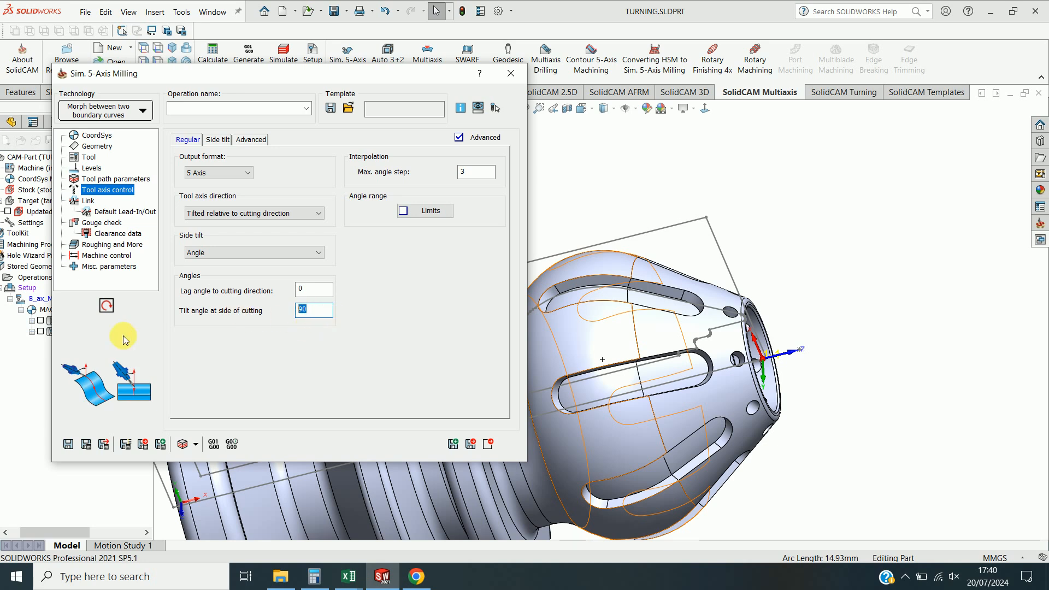
left_click(86, 200)
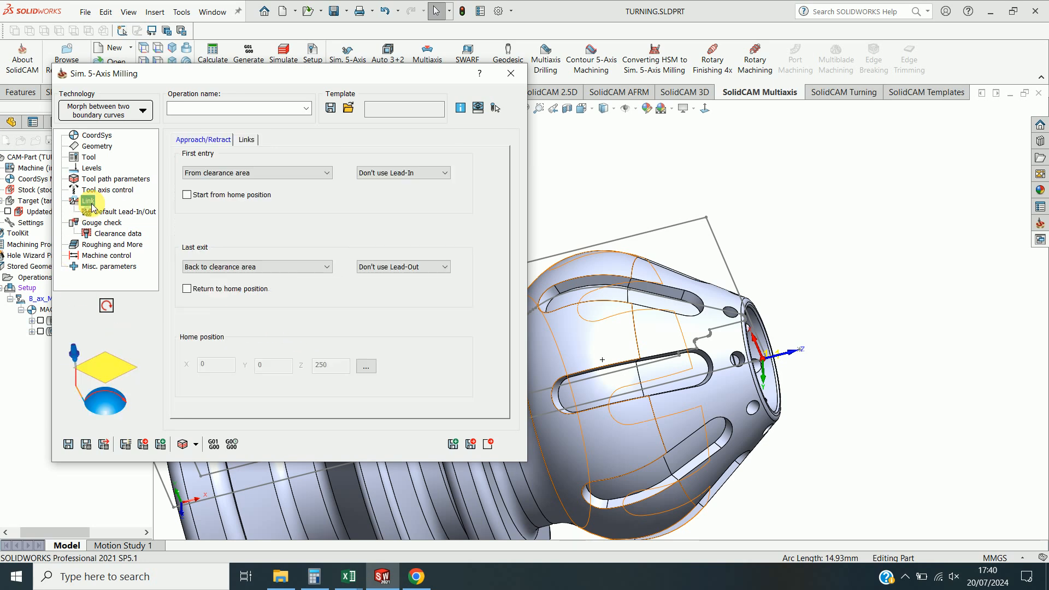
left_click(87, 445)
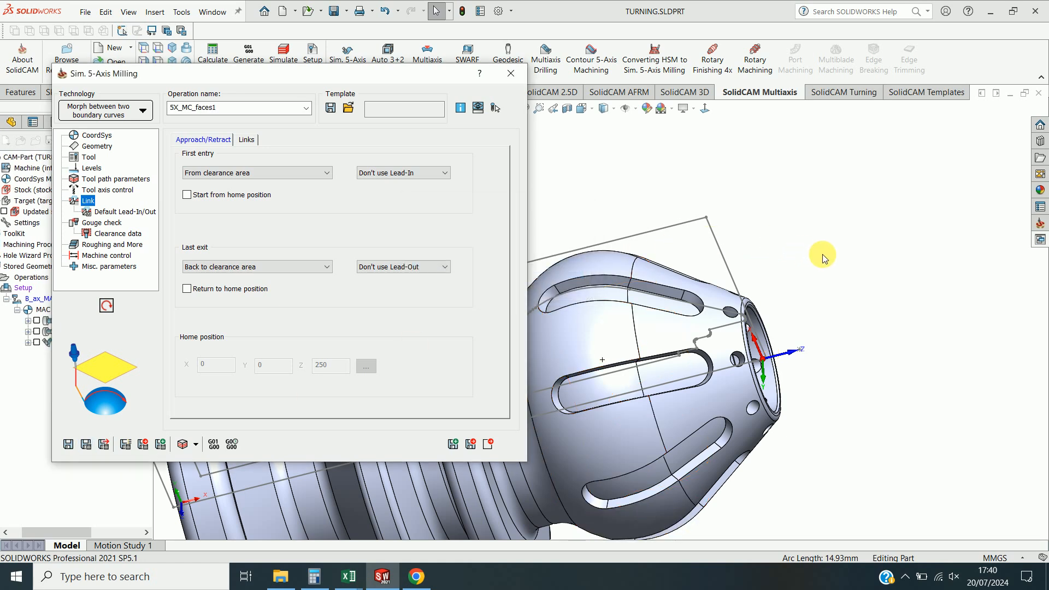
left_click(487, 445)
Simulate the new operation's tool path on the part.
mouse_move(541, 249)
middle_mouse_down()
mouse_move(560, 499)
mouse_move(561, 307)
mouse_move(541, 234)
middle_mouse_up()
left_click(37, 342)
scroll(696, 347, "down", 5)
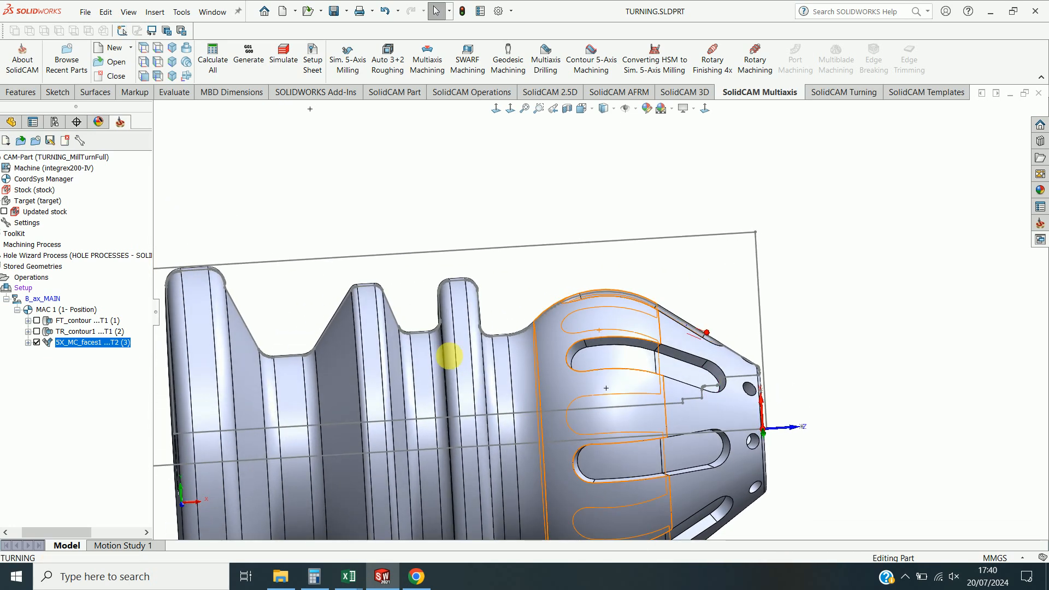
right_click(123, 341)
left_click(148, 238)
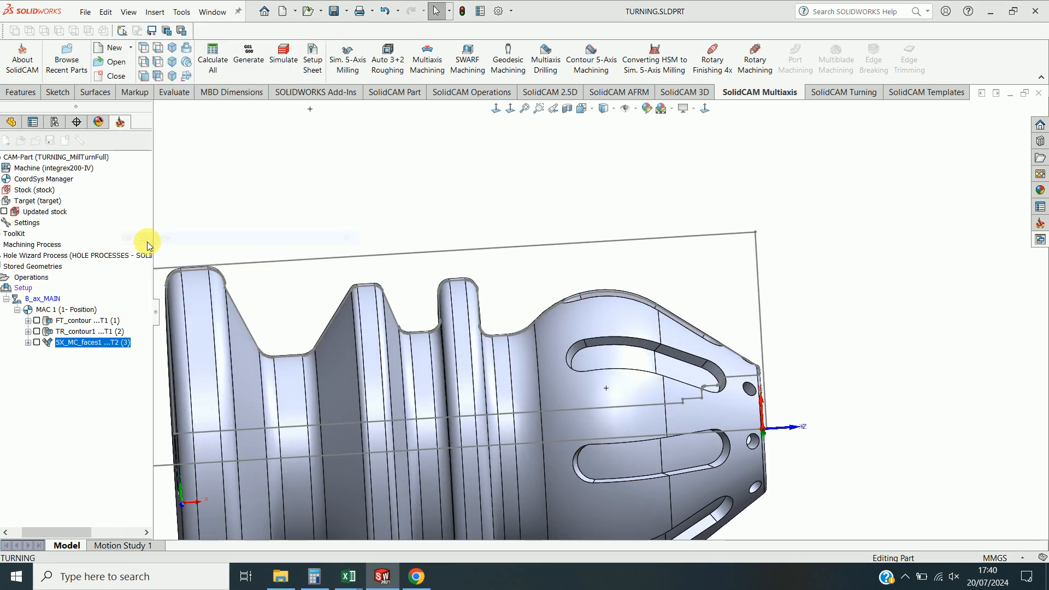
left_click(87, 284)
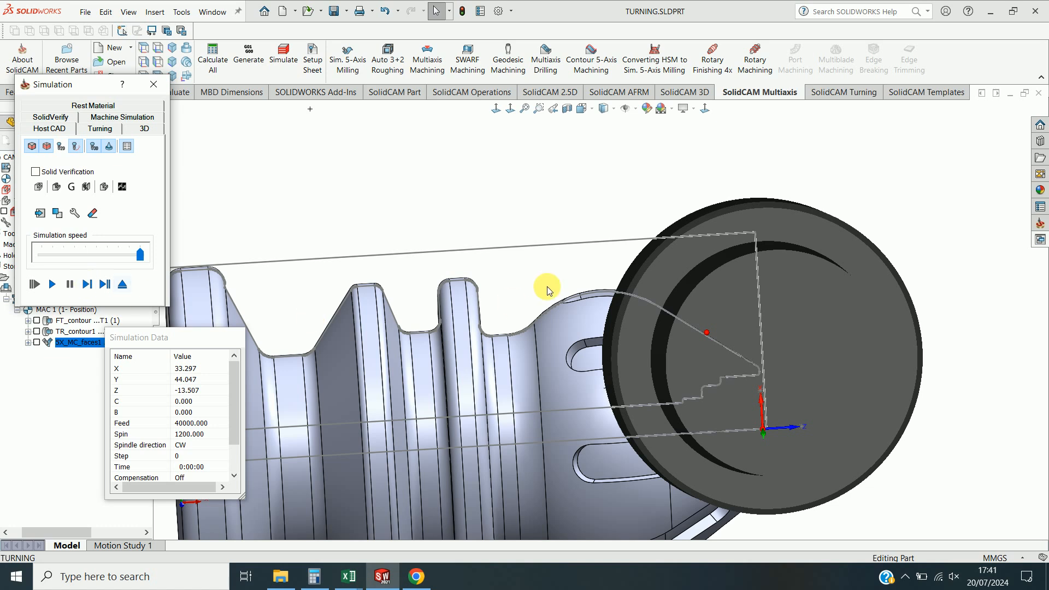
scroll(574, 295, "up", 3)
middle_click_drag(578, 286, 613, 301)
left_click(83, 288)
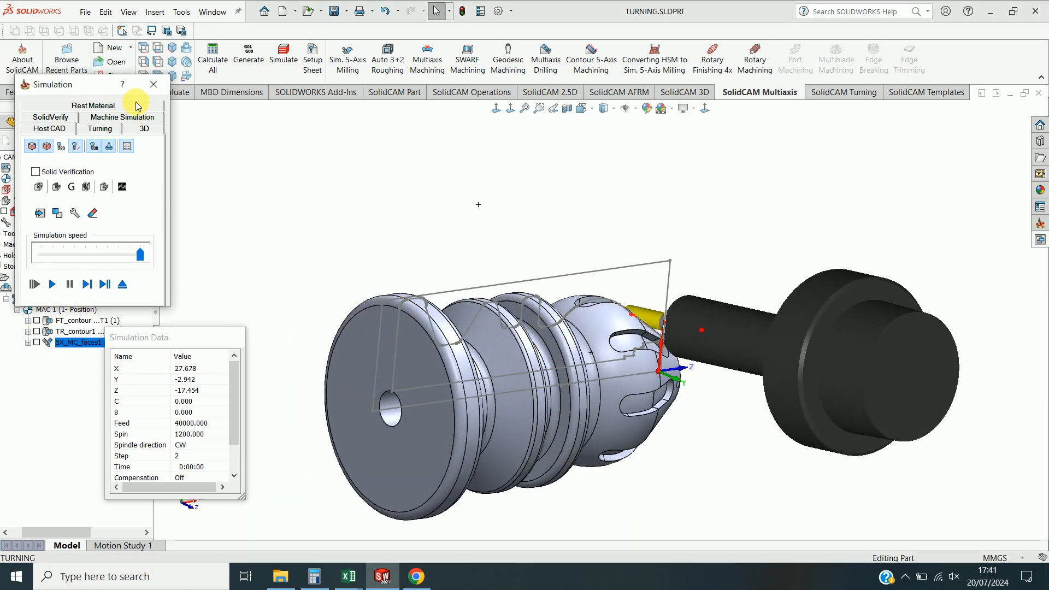
left_click(154, 84)
Reopen the operation, set the tilt angle at side of cutting to 90, and save and calculate.
left_click(114, 343)
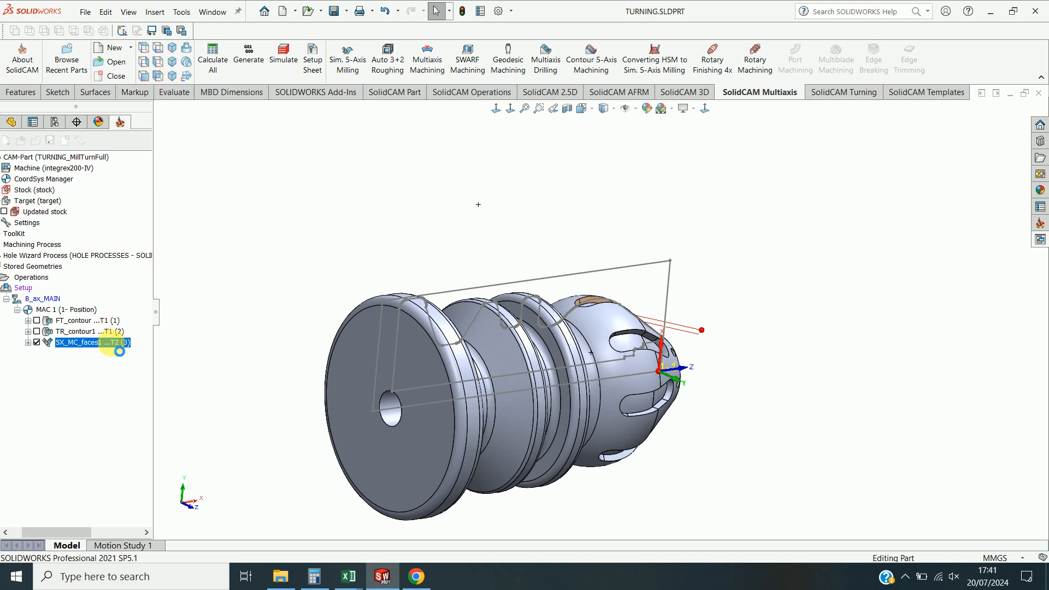
double_click(111, 343)
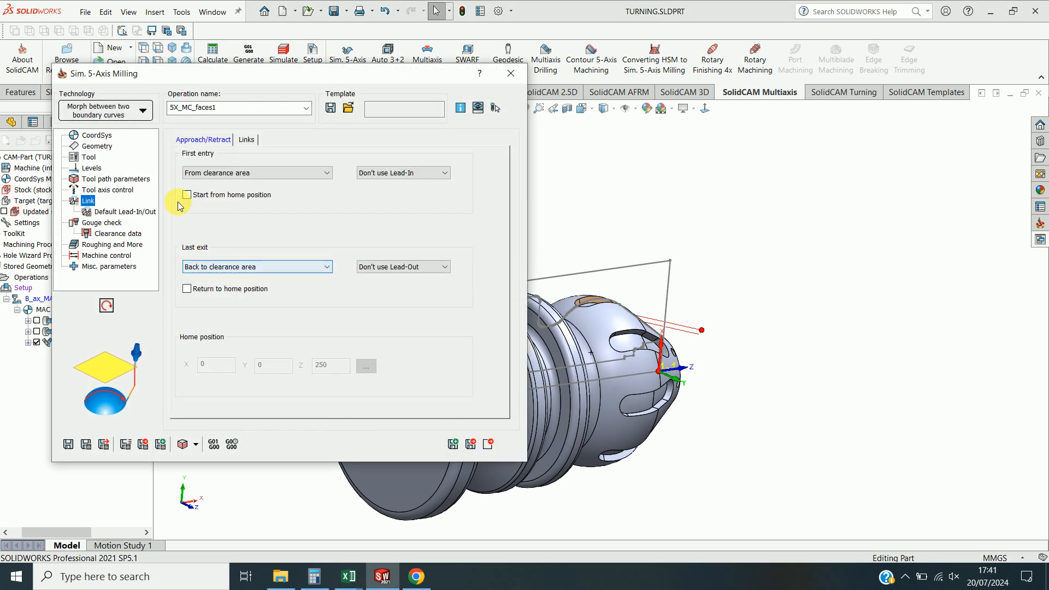
left_click(114, 190)
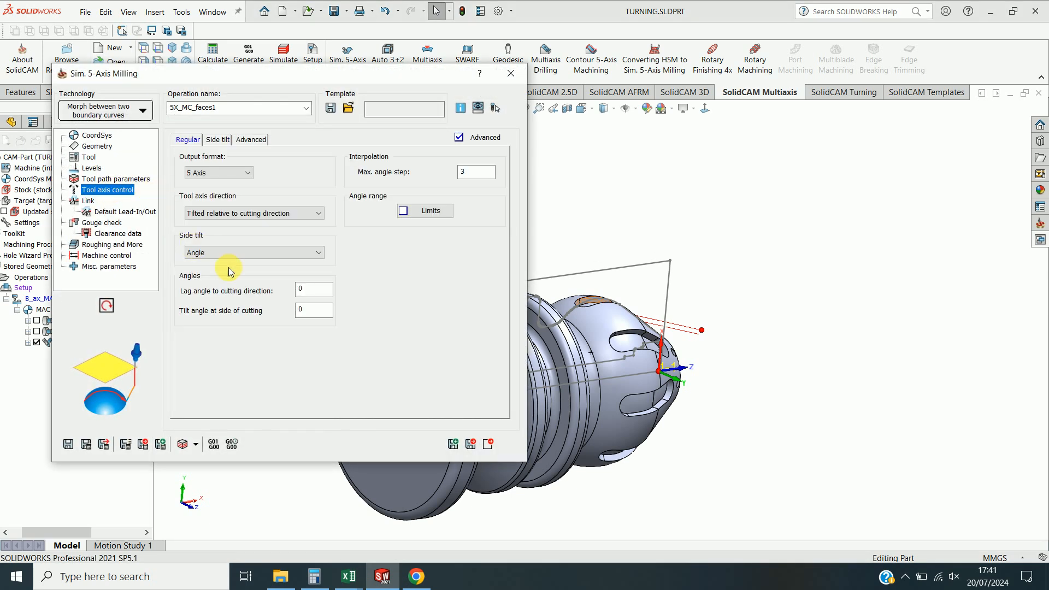
left_click(321, 311)
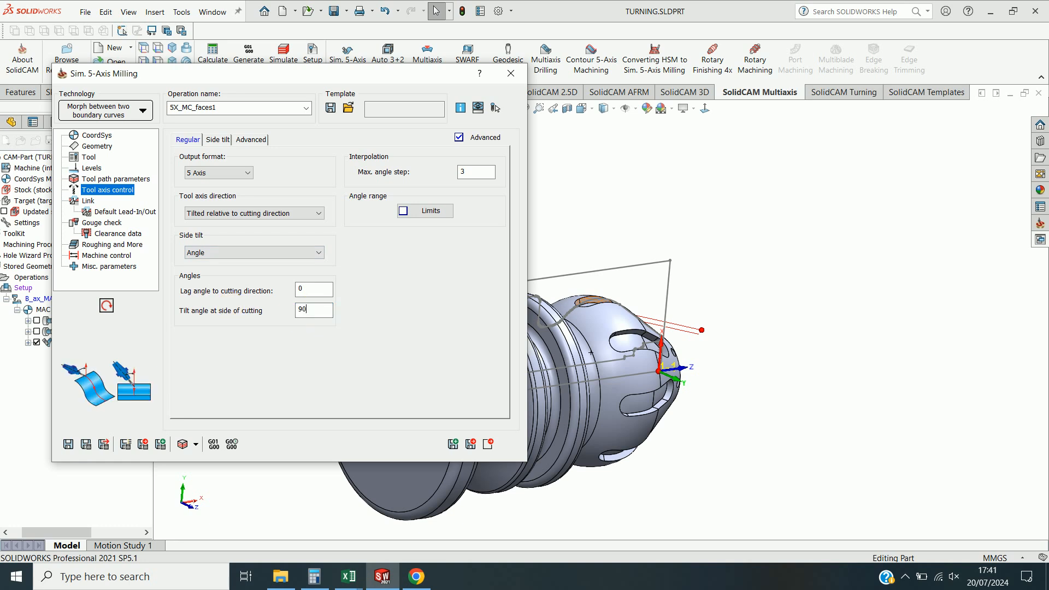
type("90")
left_click(86, 446)
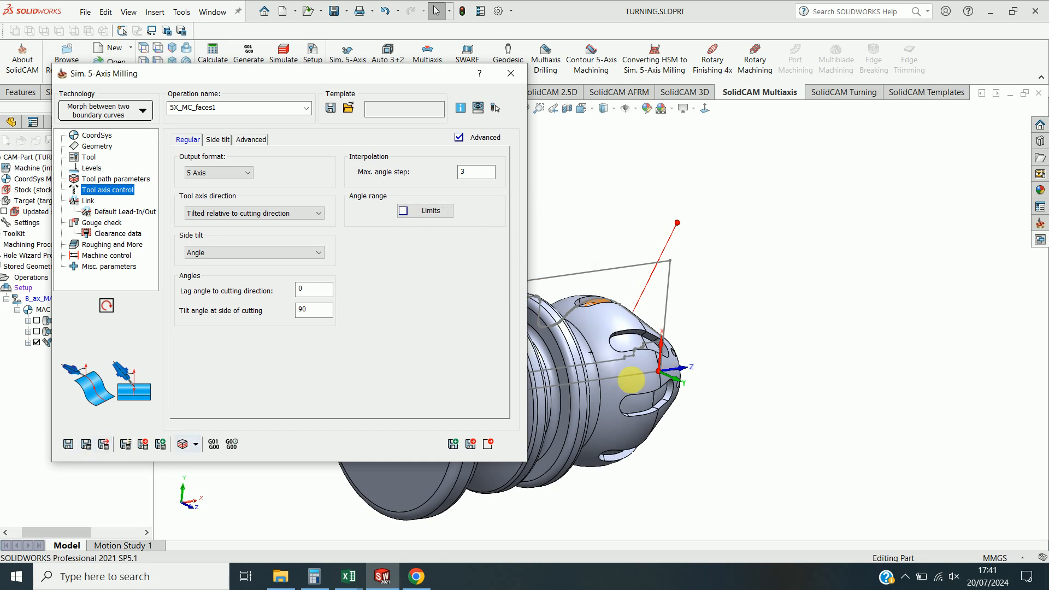
Set the maximum step over to 0.3 and save and calculate the operation again.
scroll(655, 320, "down", 6)
left_click(116, 179)
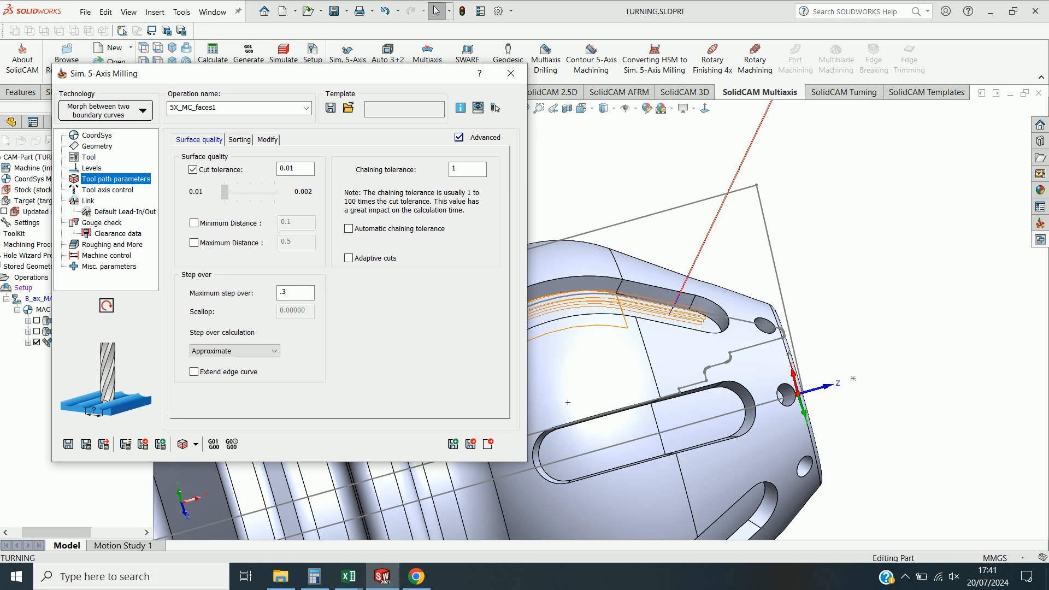
left_click(101, 189)
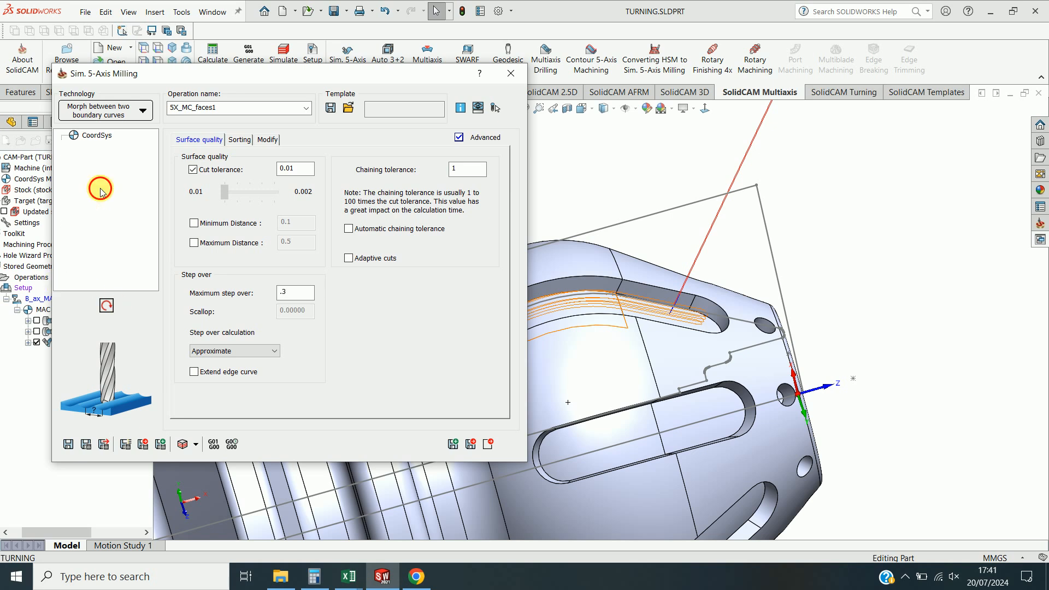
left_click(86, 444)
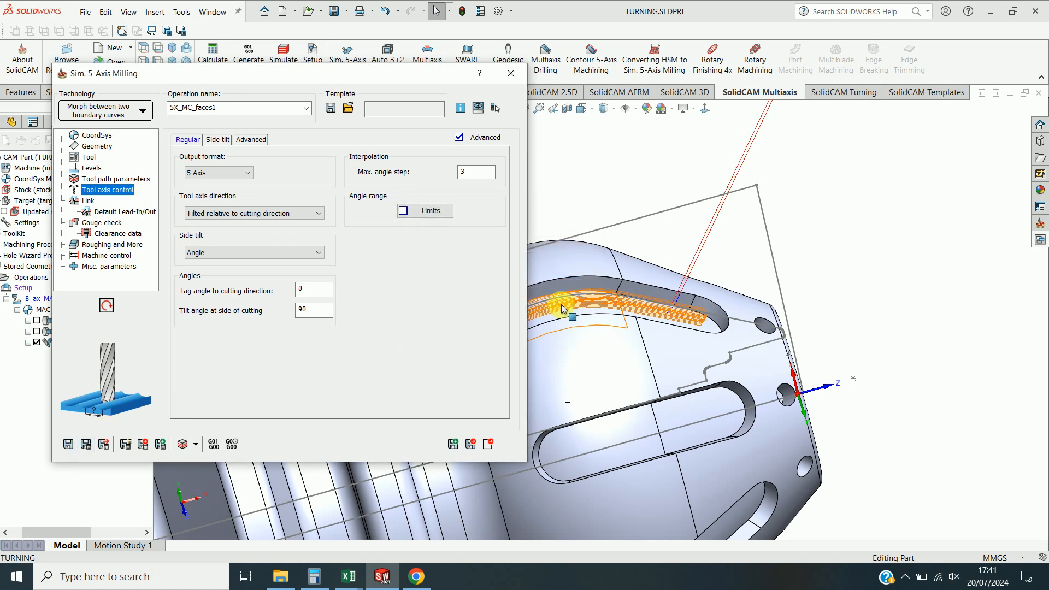
Simulate the recalculated tool path step by step, then close the operation dialog.
left_click(182, 445)
left_click(84, 290)
left_click(88, 255)
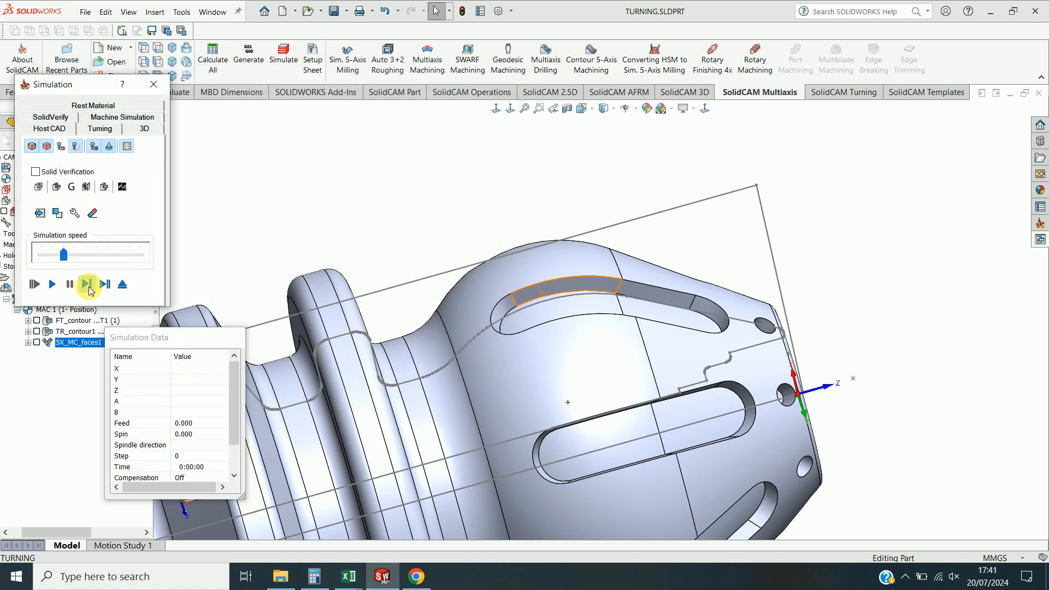
left_click(86, 284)
scroll(501, 300, "up", 4)
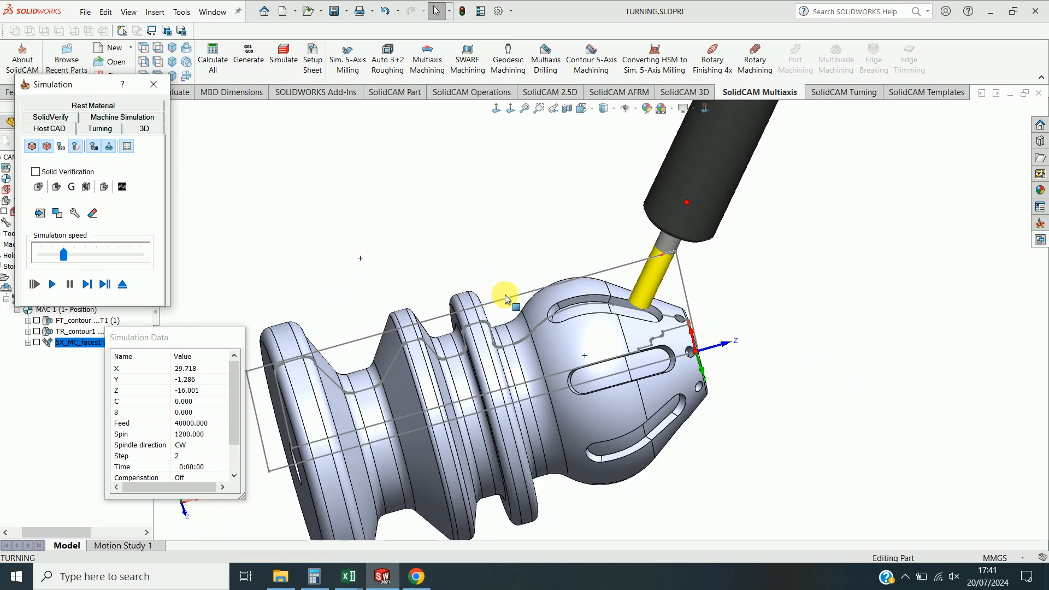
middle_click_drag(501, 300, 524, 239)
scroll(524, 252, "up", 5)
left_click(86, 286)
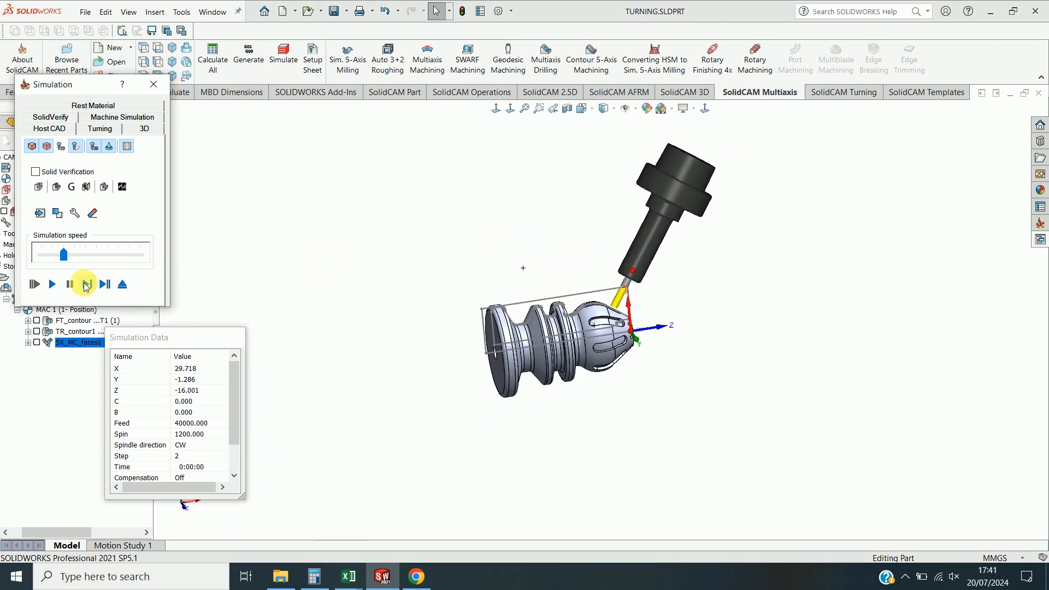
left_click(87, 284)
left_click(86, 285)
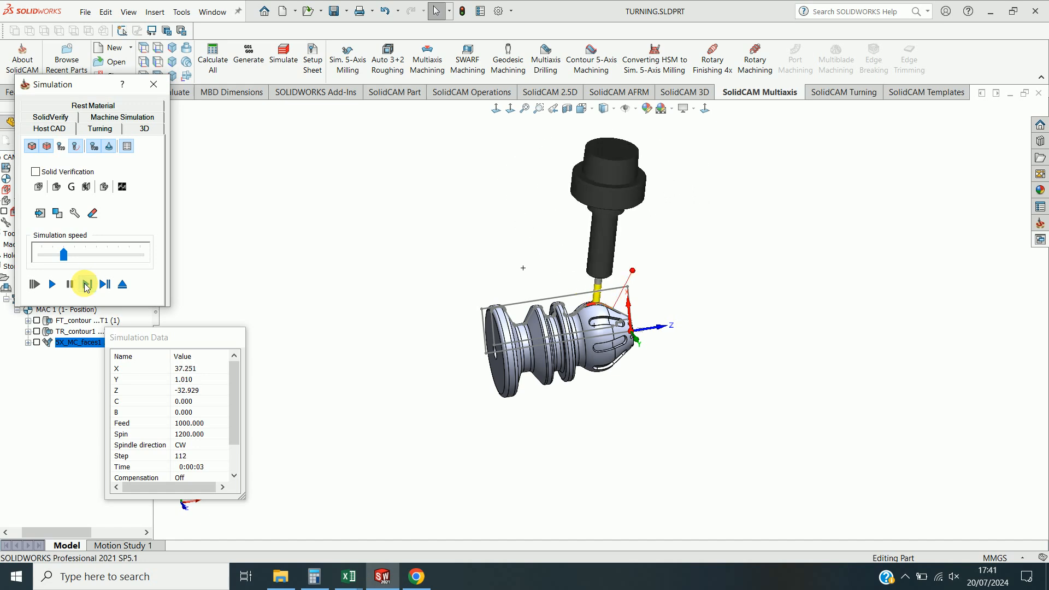
left_click(157, 85)
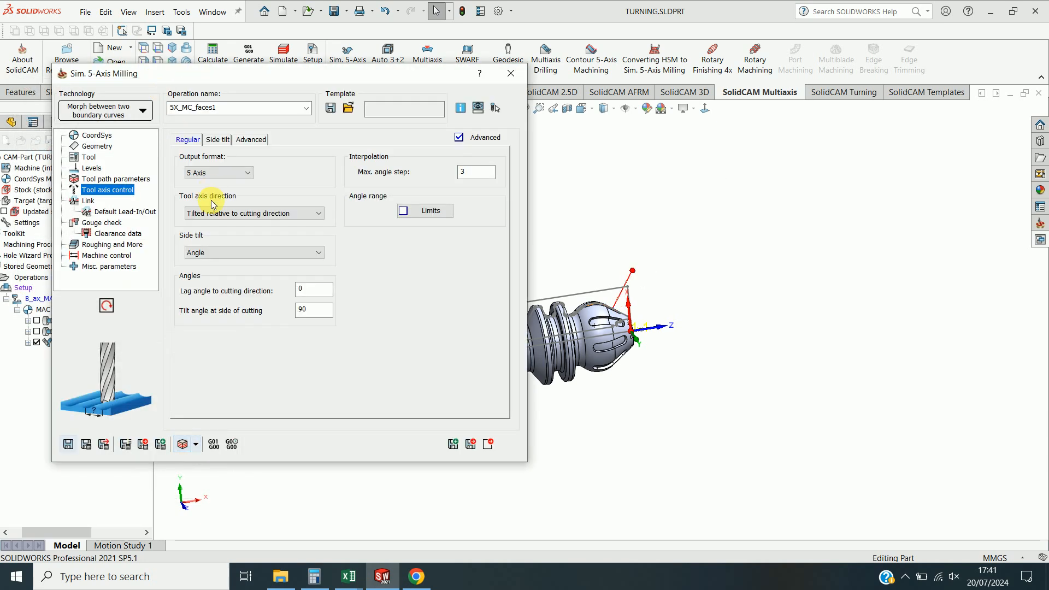
left_click(495, 444)
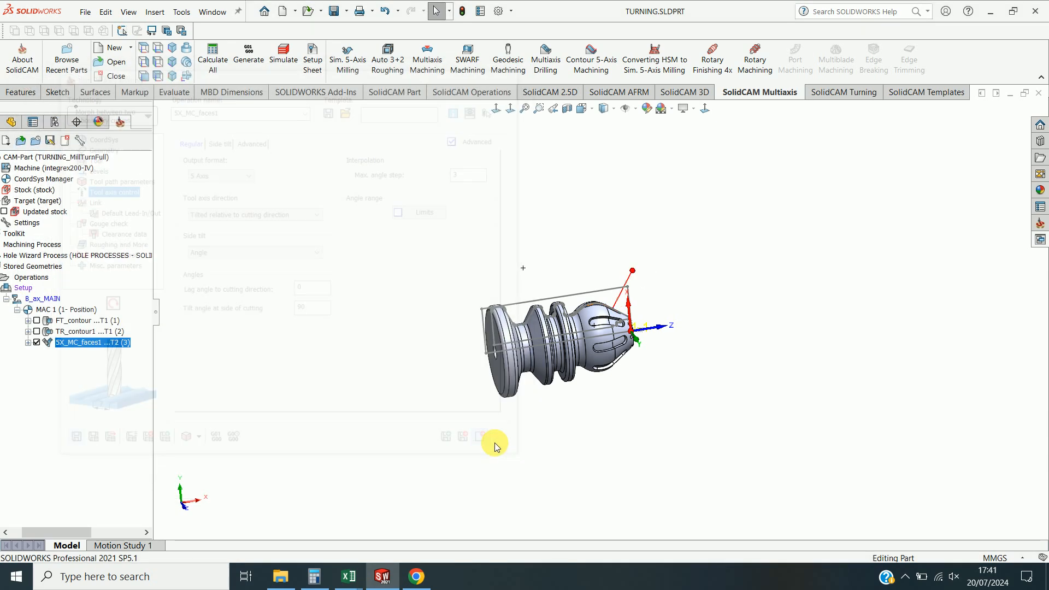
Reopen the operation, enable Rotate & Translate with 8 steps and a 45° rotation angle, then save, calculate and close it.
double_click(89, 343)
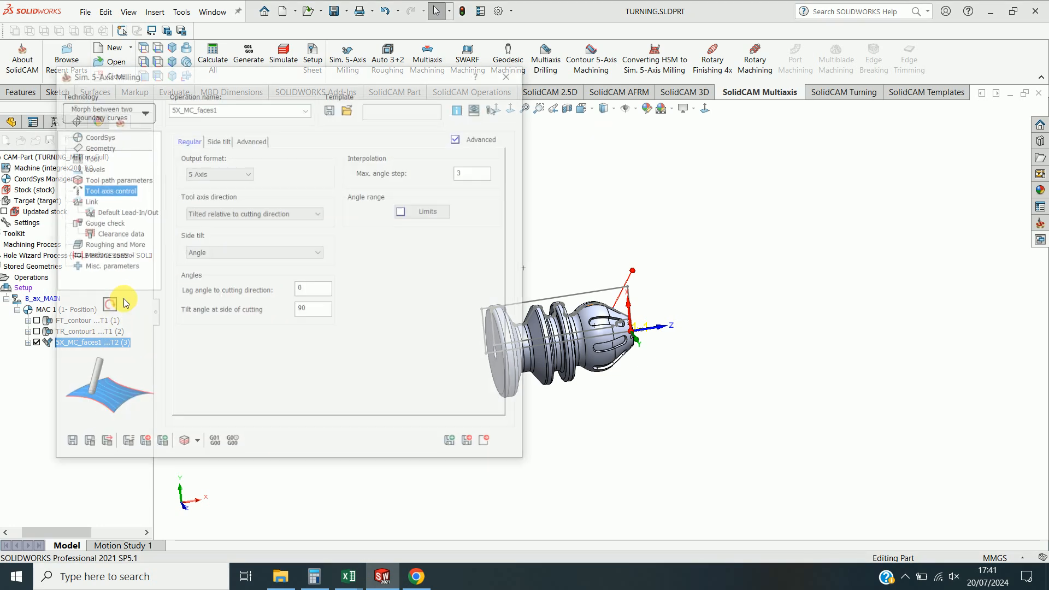
left_click(103, 245)
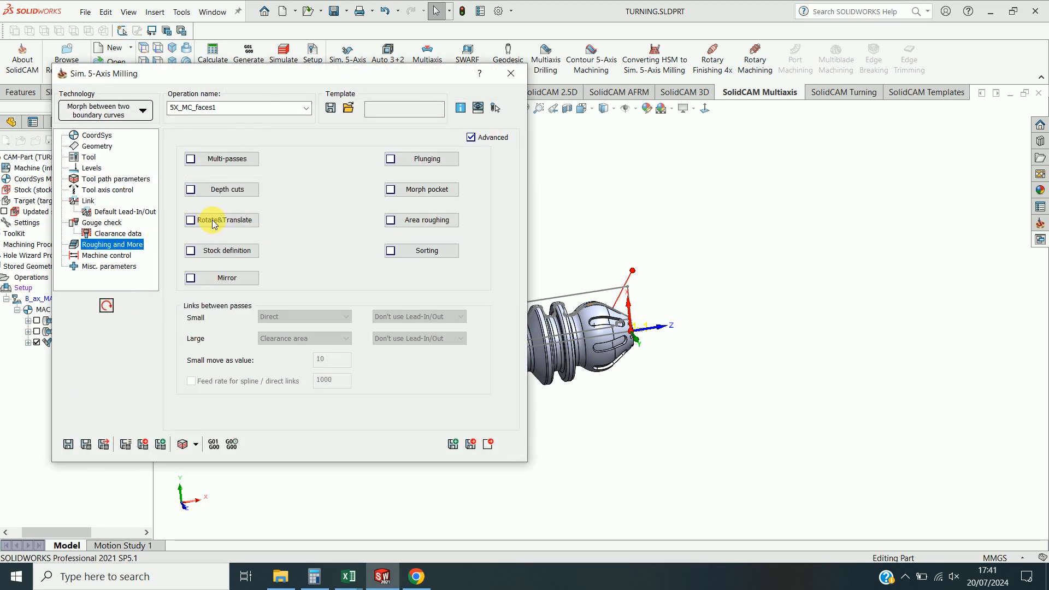
left_click(213, 222)
left_click(149, 164)
double_click(266, 233)
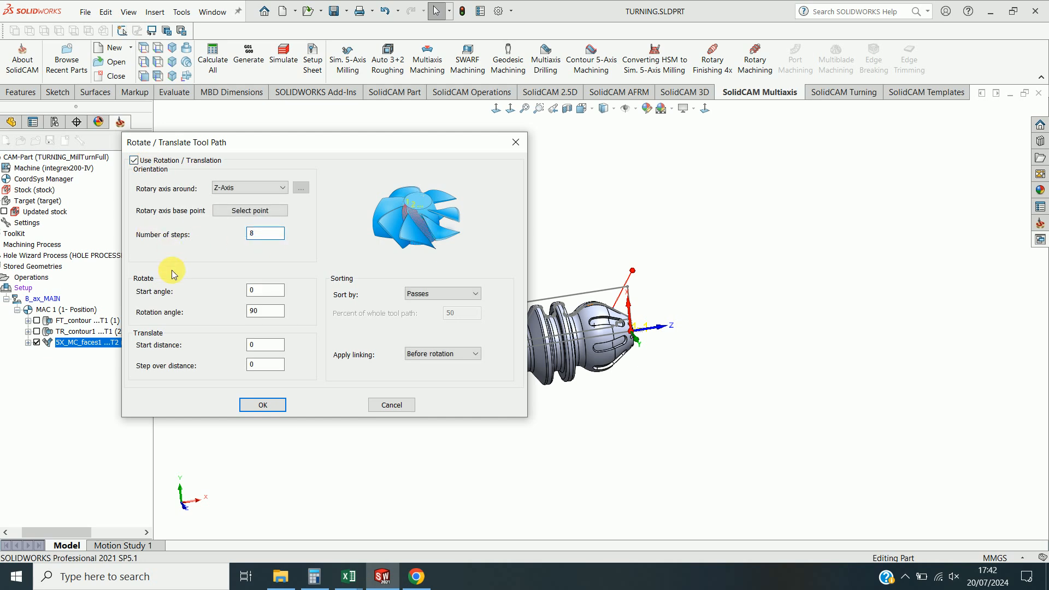
double_click(259, 310)
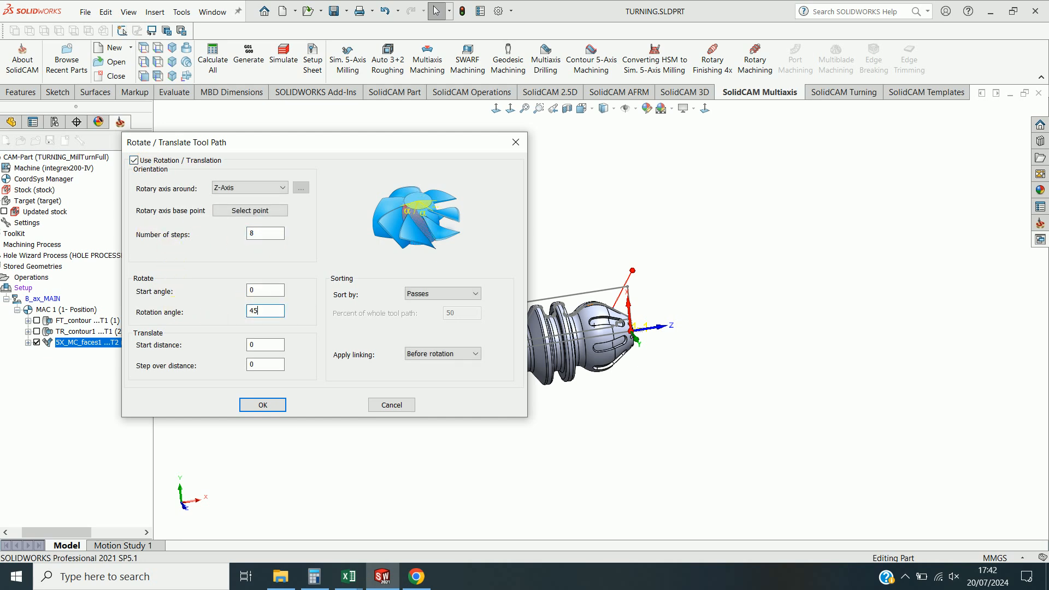
left_click(258, 405)
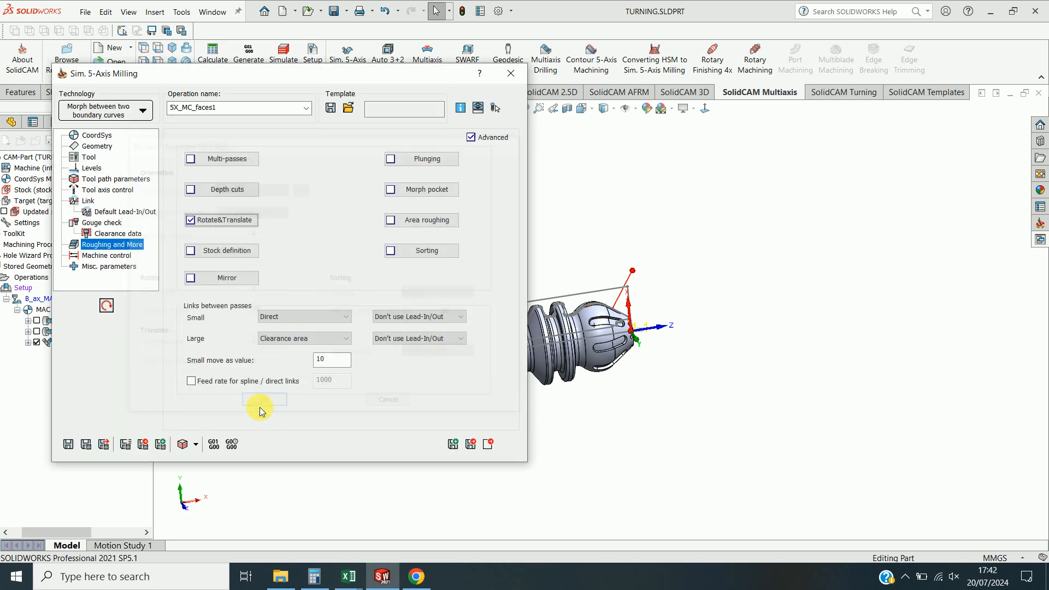
left_click(86, 443)
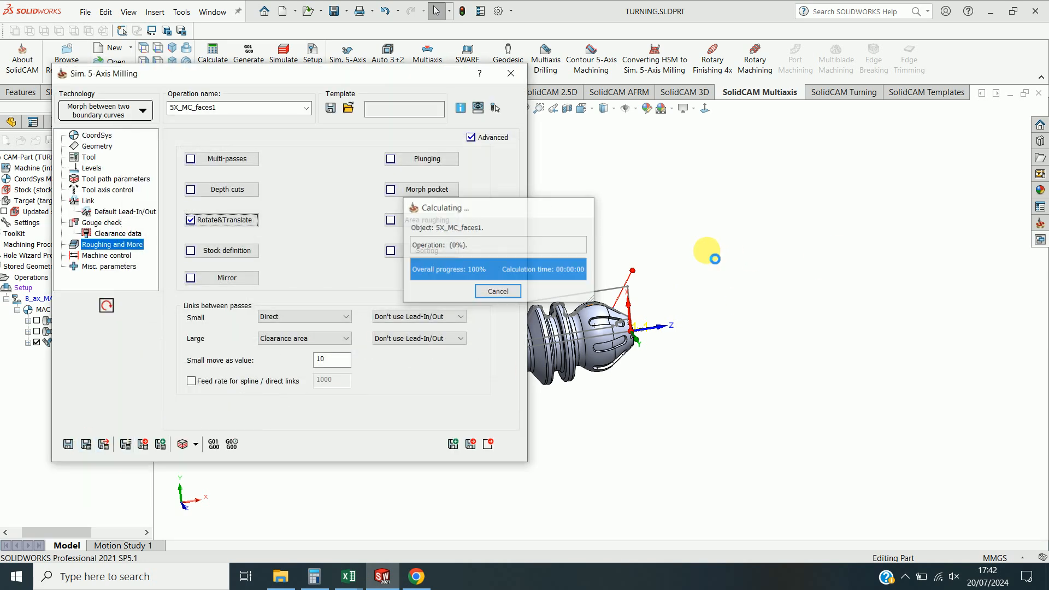
left_click(488, 444)
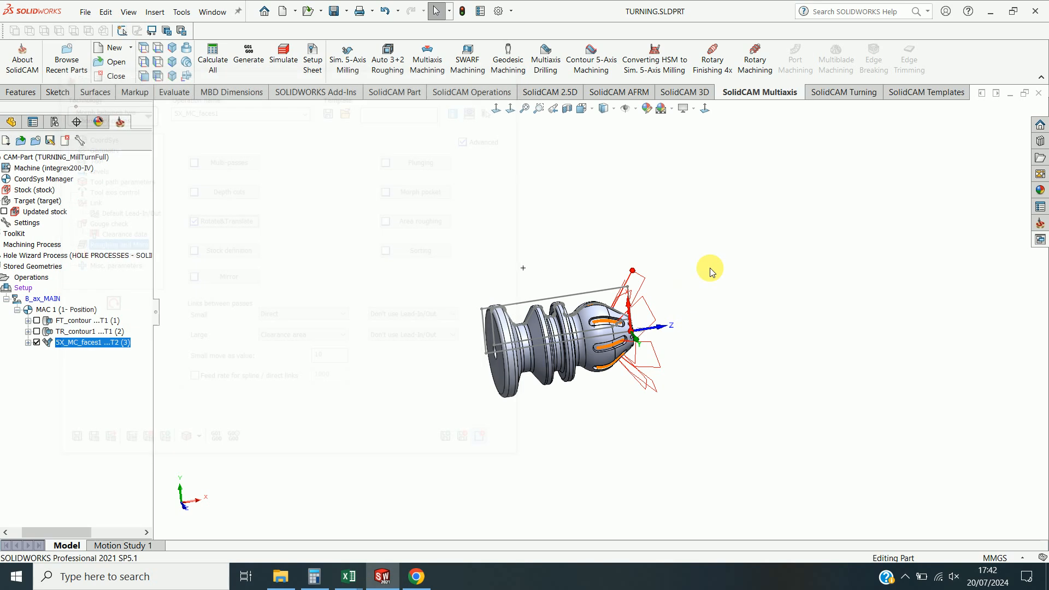
Hide the operation's tool path display on the part.
scroll(683, 287, "down", 4)
middle_click_drag(609, 328, 579, 377)
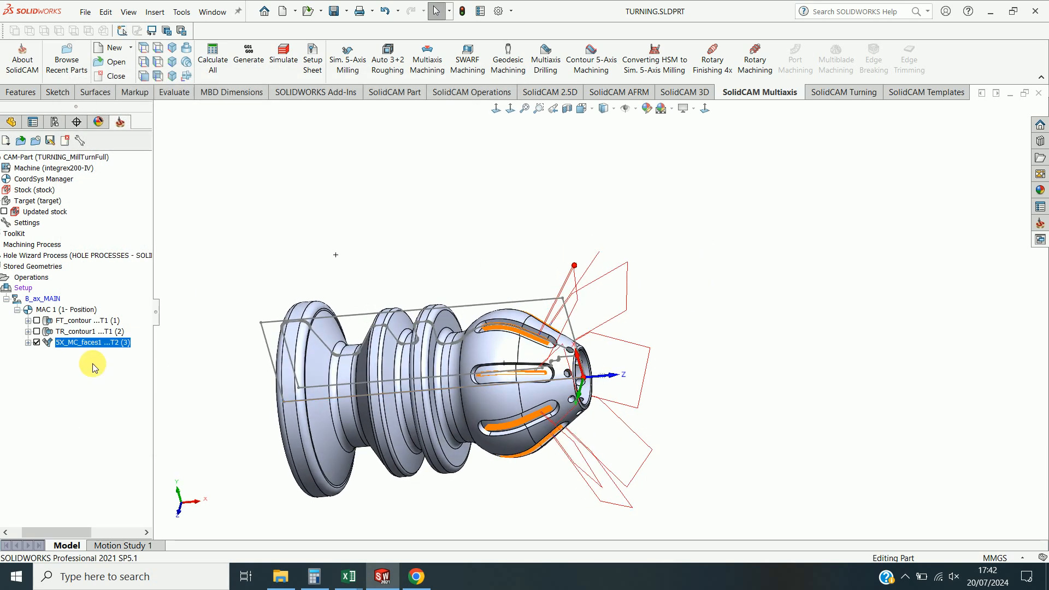
left_click(37, 342)
scroll(562, 306, "down", 5)
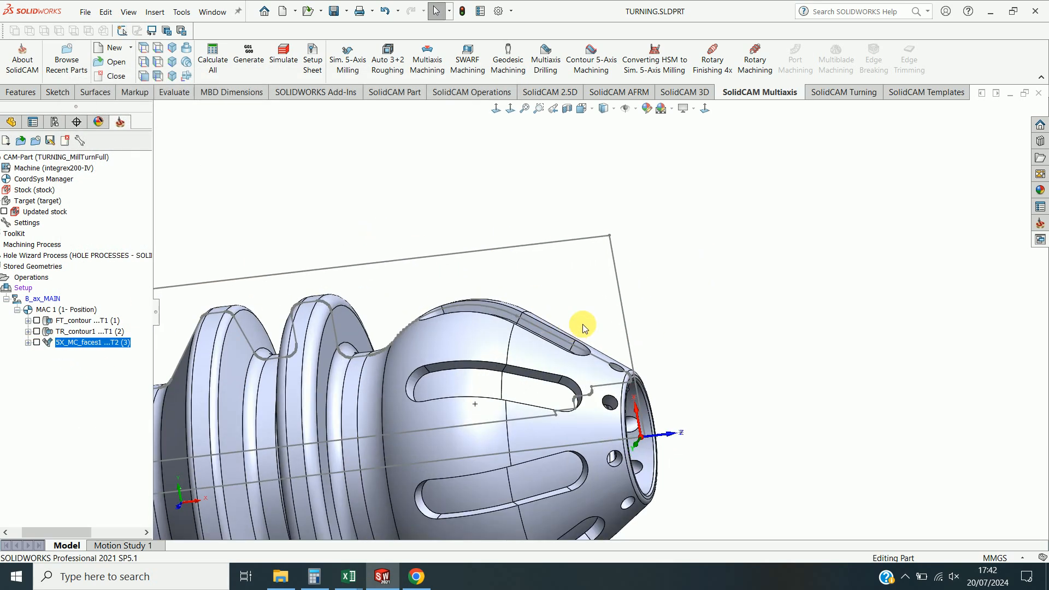
Add a new coordinate system to MAC 1 by selecting the face of a small hole on the part's head, origin at CoordSys # 1.
right_click(52, 179)
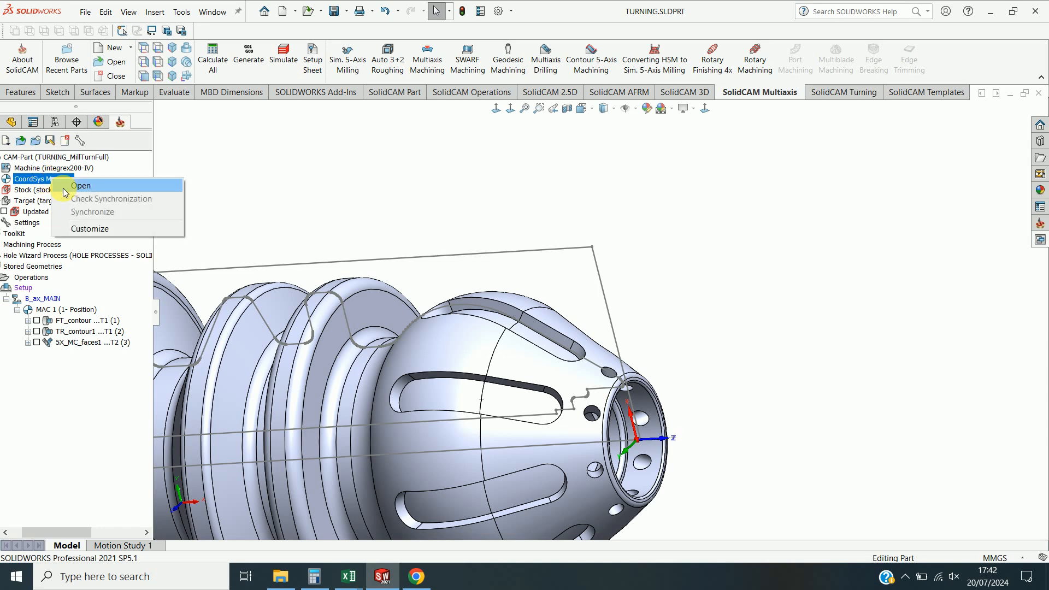
left_click(81, 186)
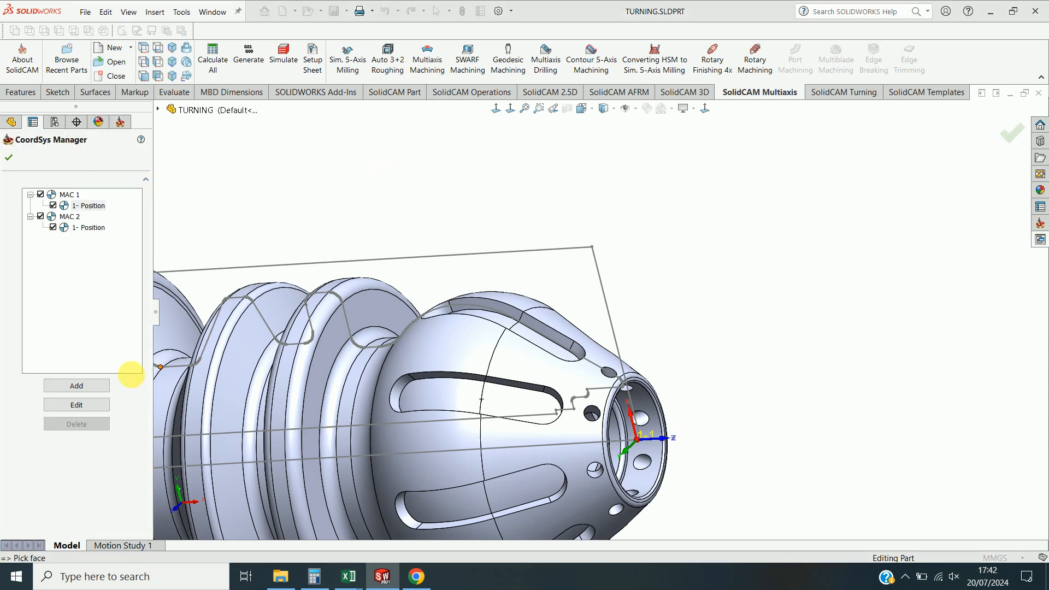
left_click(76, 386)
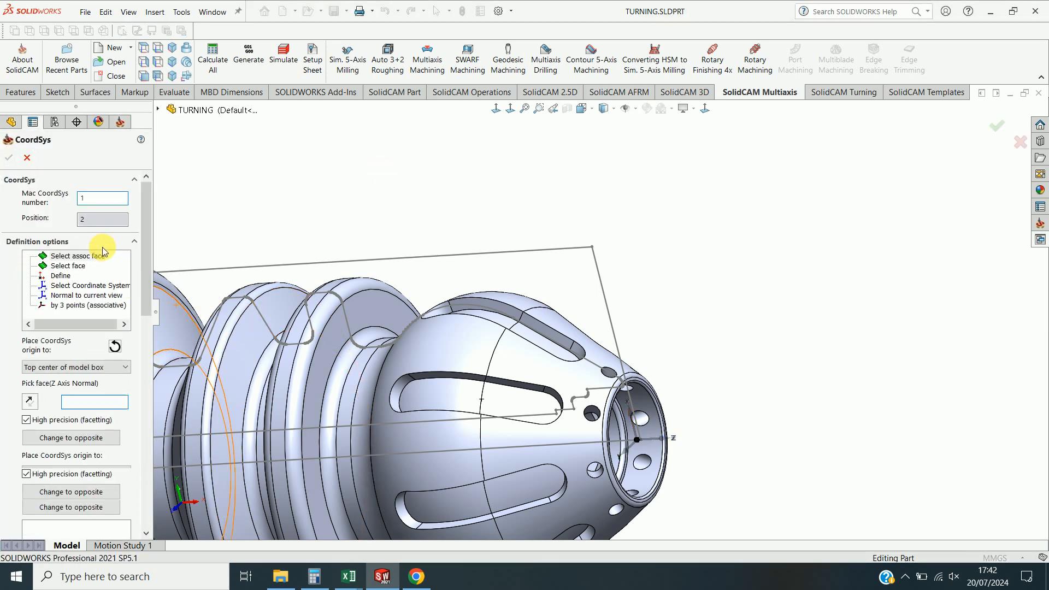
left_click(67, 266)
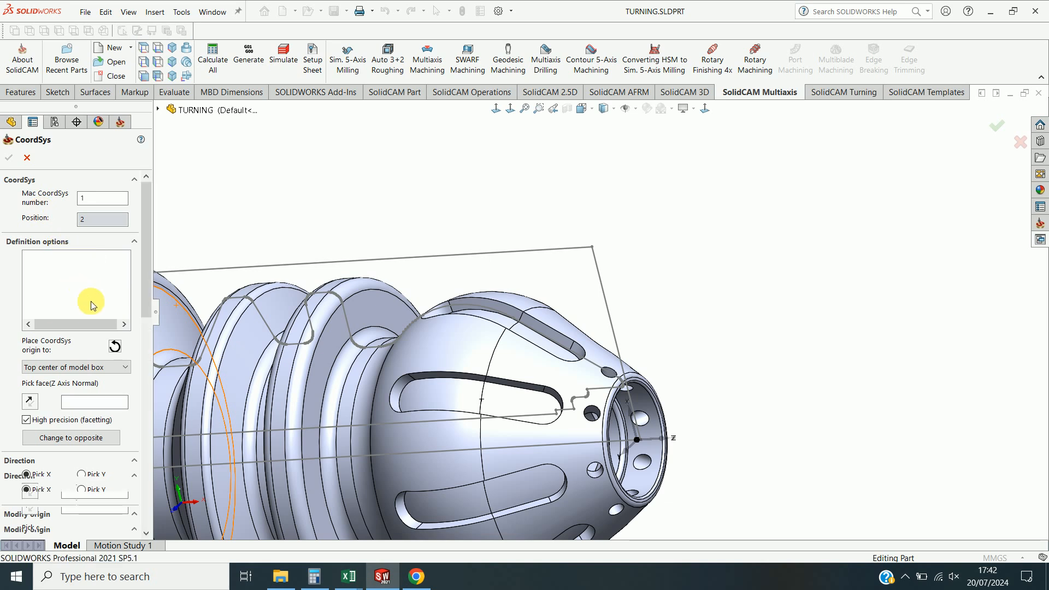
left_click(104, 358)
left_click(64, 425)
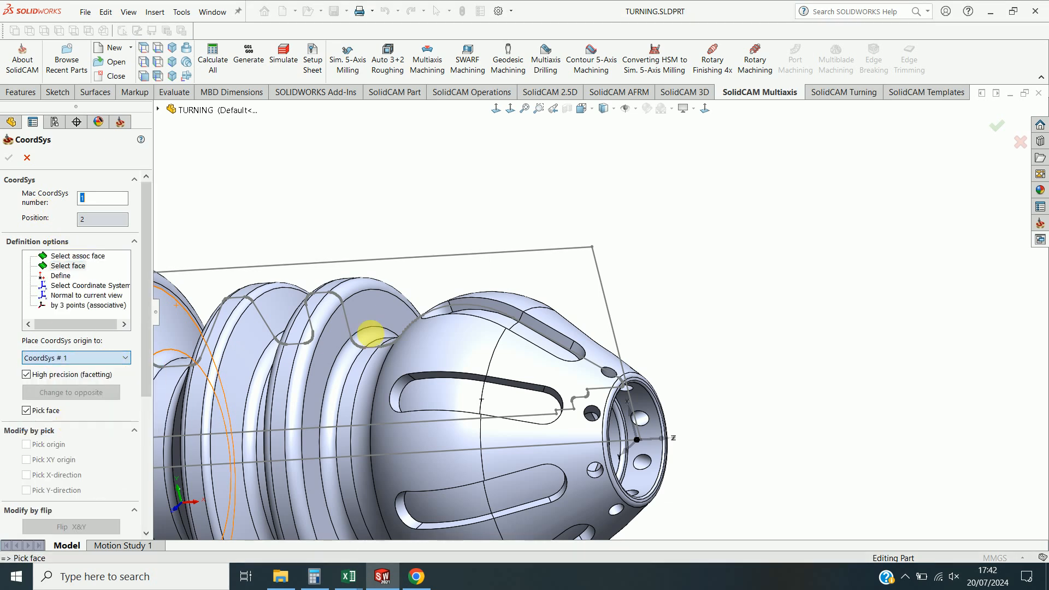
scroll(568, 423, "down", 5)
left_click(749, 337)
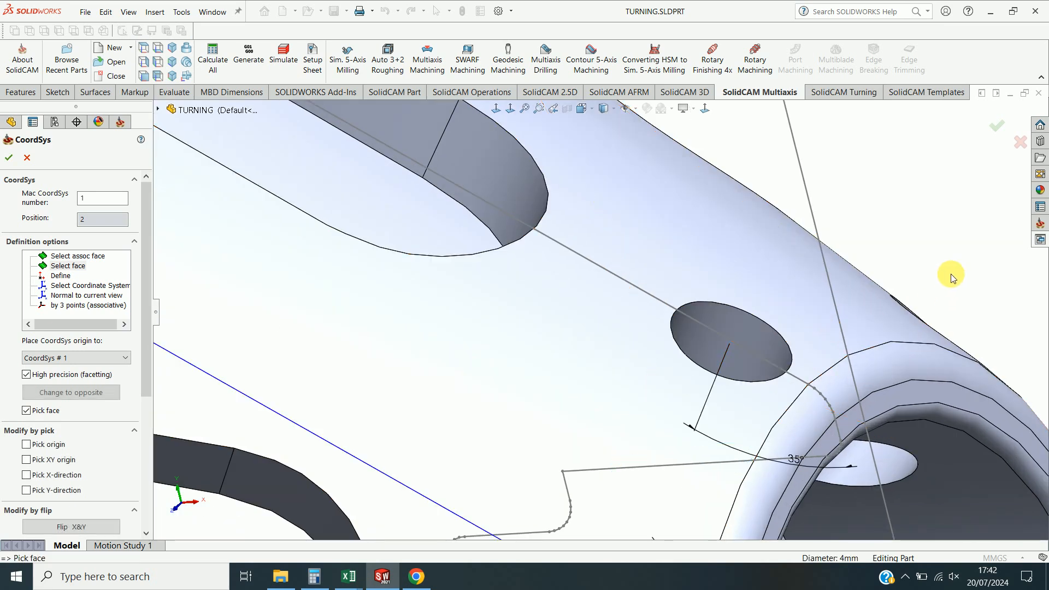
Flip the new coordinate system around Y, then confirm it and close the CoordSys Manager.
scroll(753, 235, "up", 5)
middle_click_drag(758, 270, 774, 214)
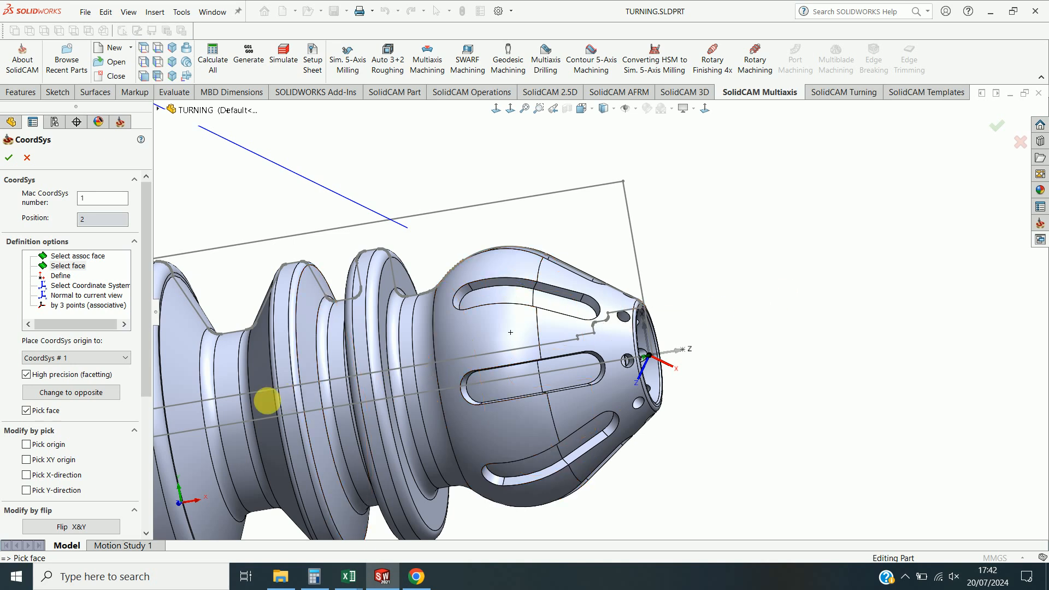
left_click_drag(148, 373, 143, 493)
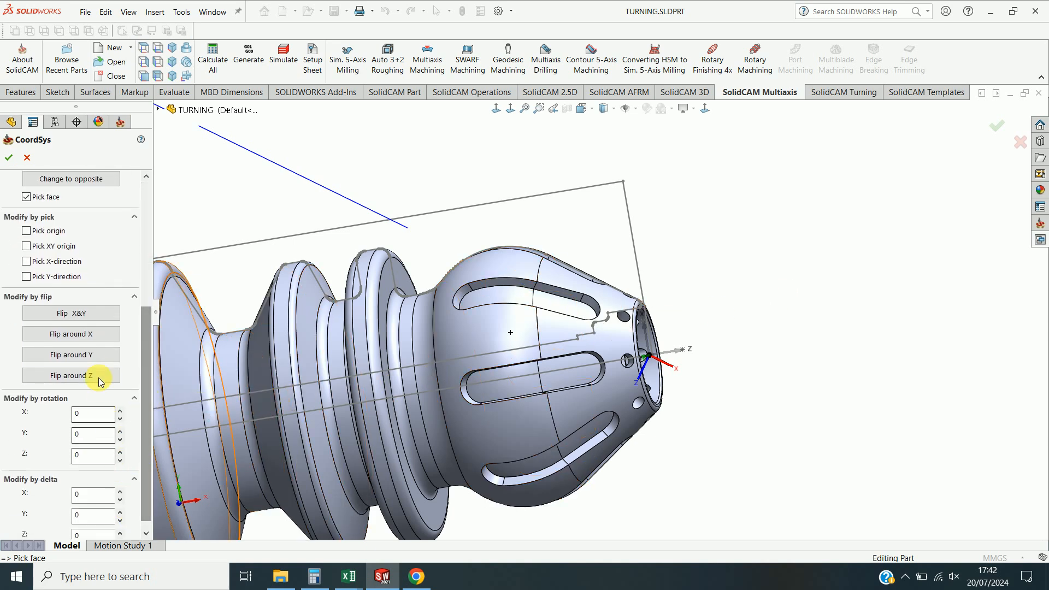
left_click(99, 360)
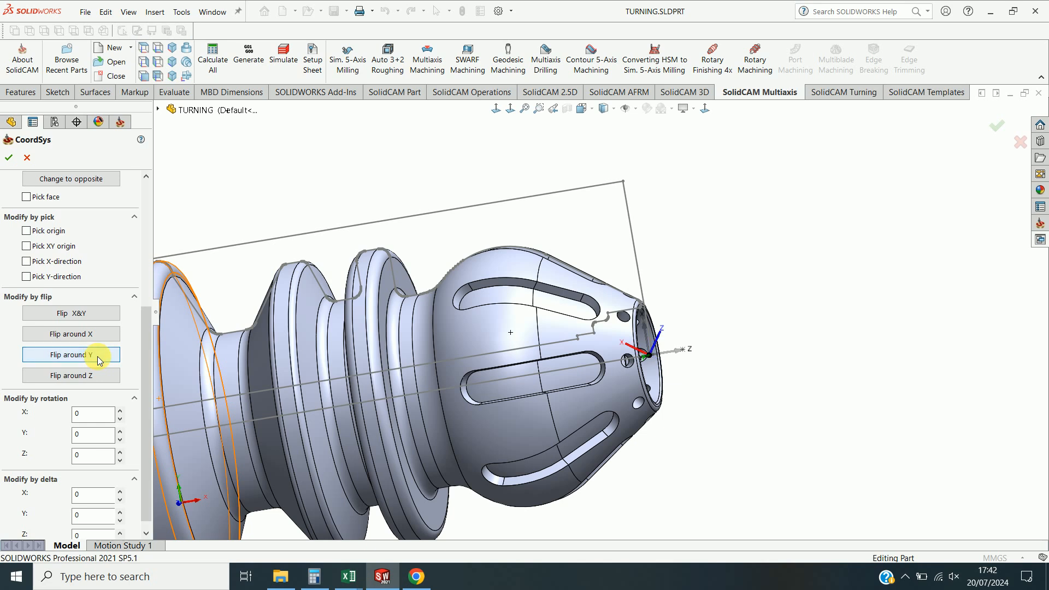
middle_click_drag(876, 356, 896, 375)
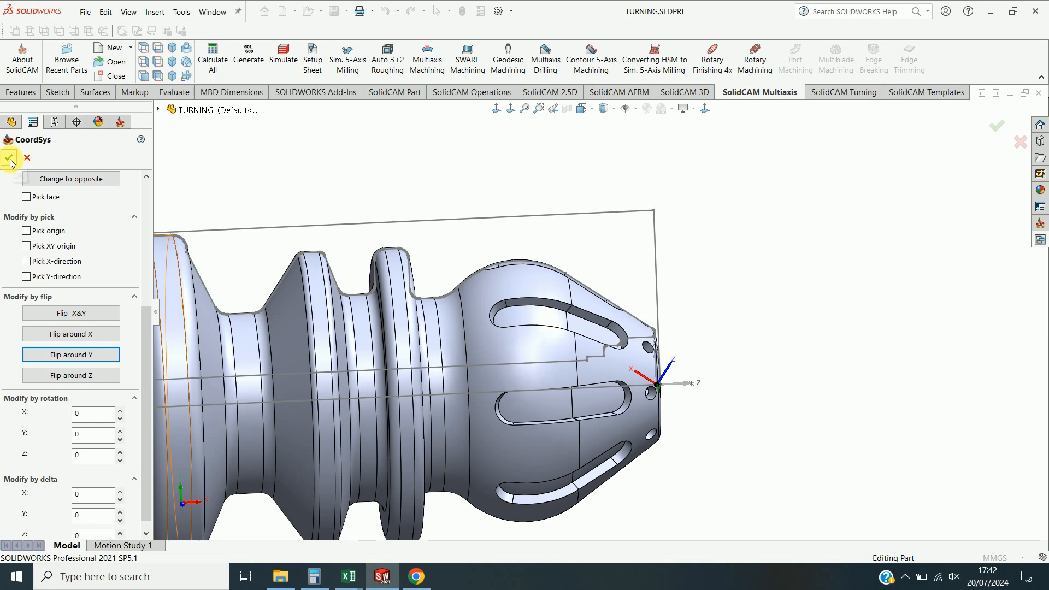
left_click(10, 159)
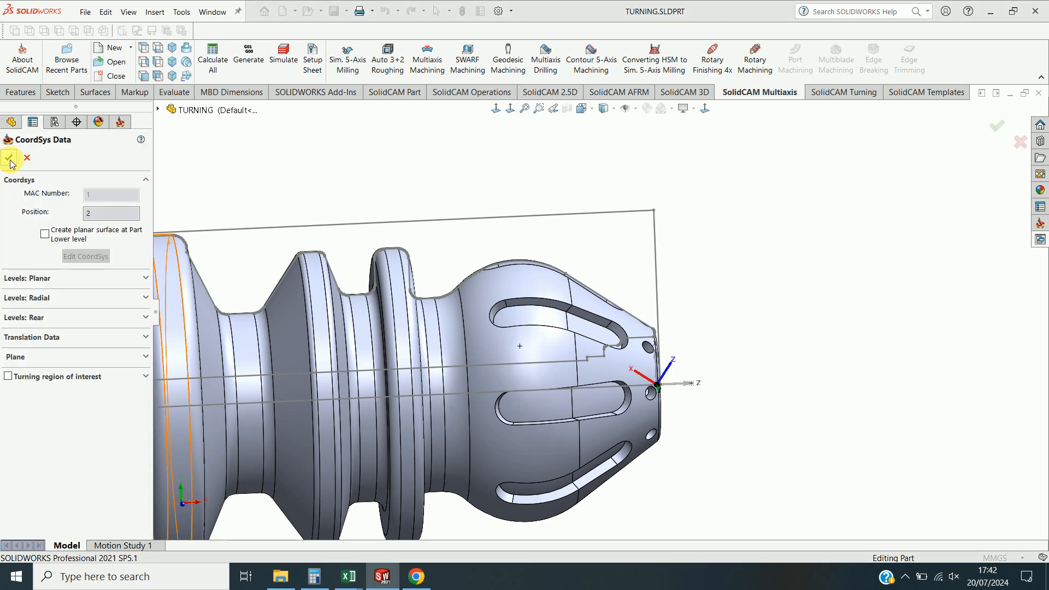
left_click(10, 159)
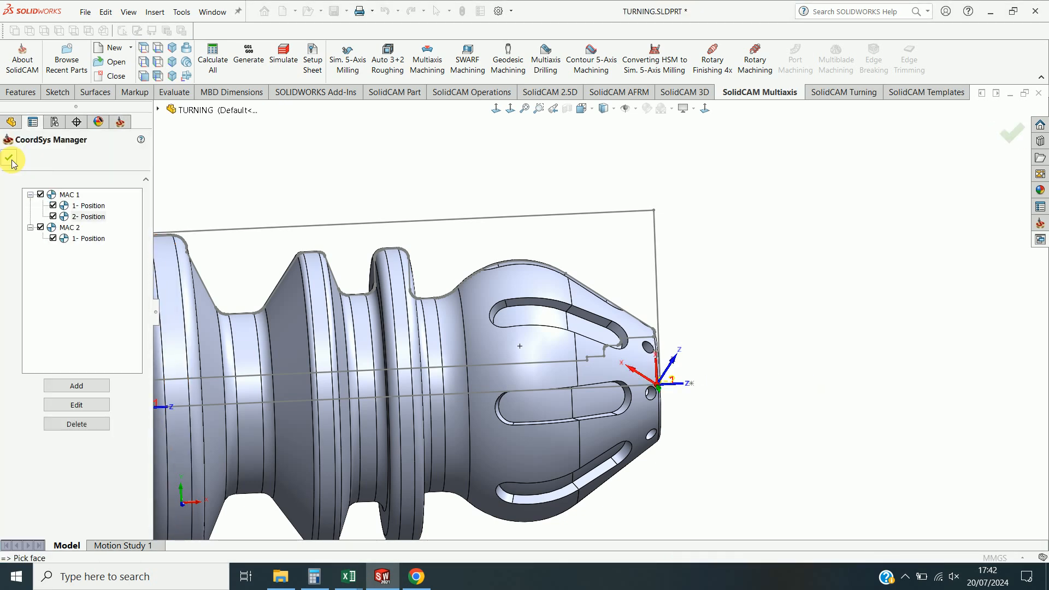
scroll(714, 356, "down", 3)
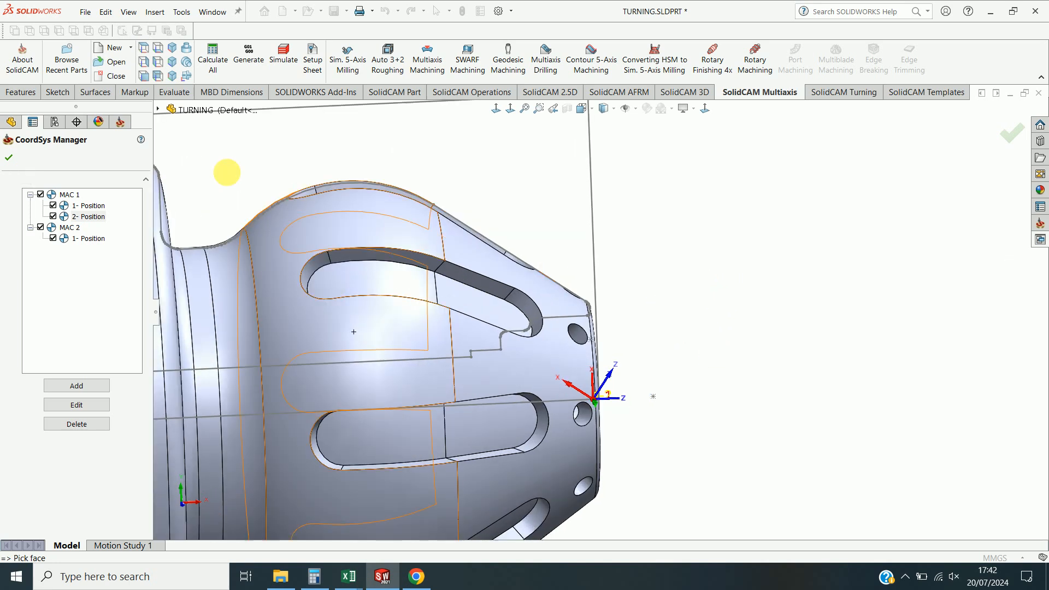
left_click(9, 159)
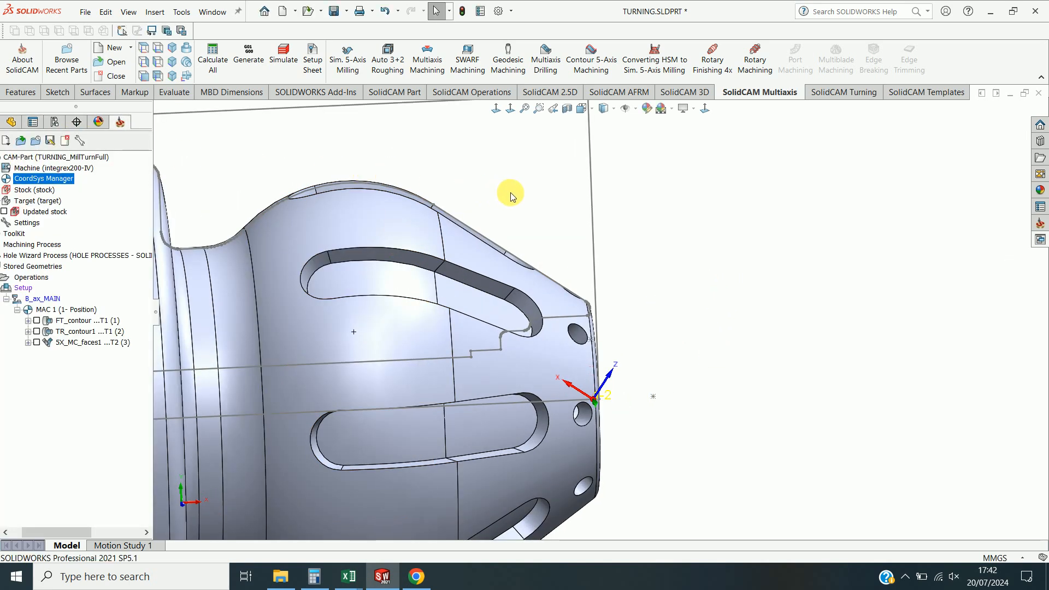
middle_click_drag(751, 302, 744, 306)
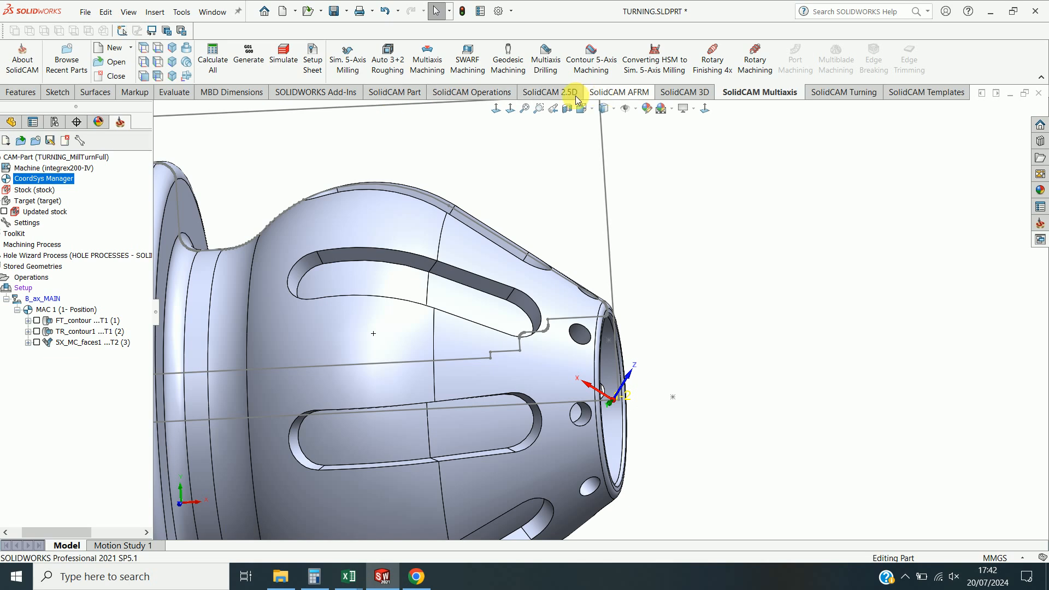
left_click(550, 93)
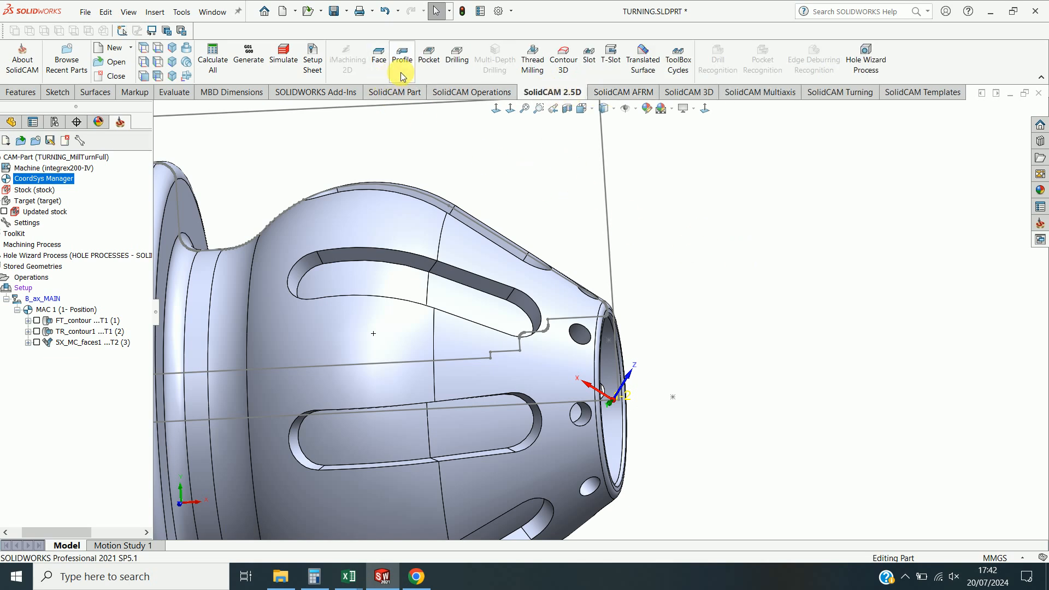
middle_click_drag(735, 313, 711, 312)
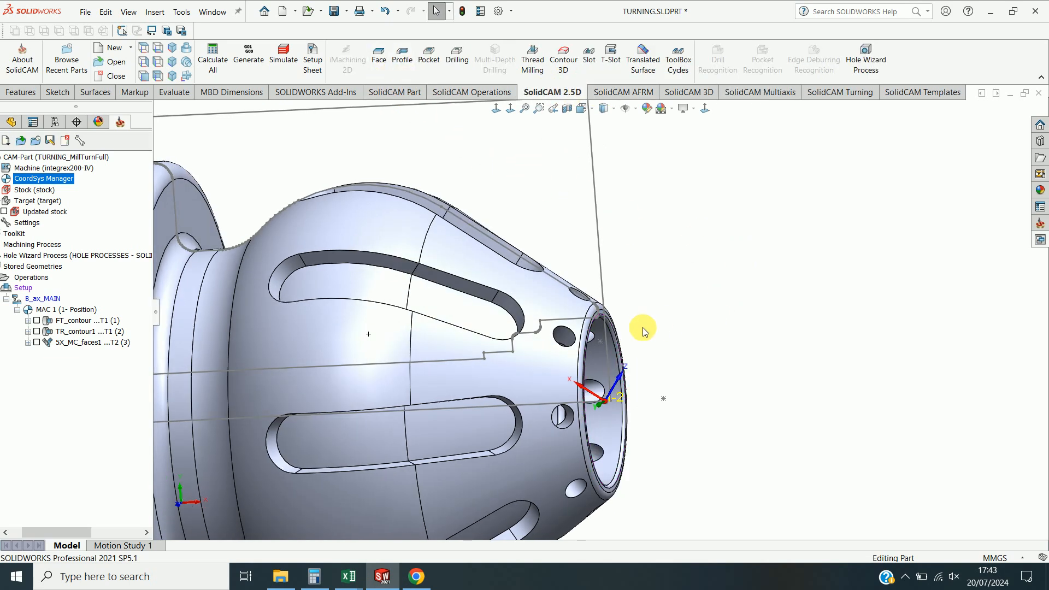
left_click(10, 122)
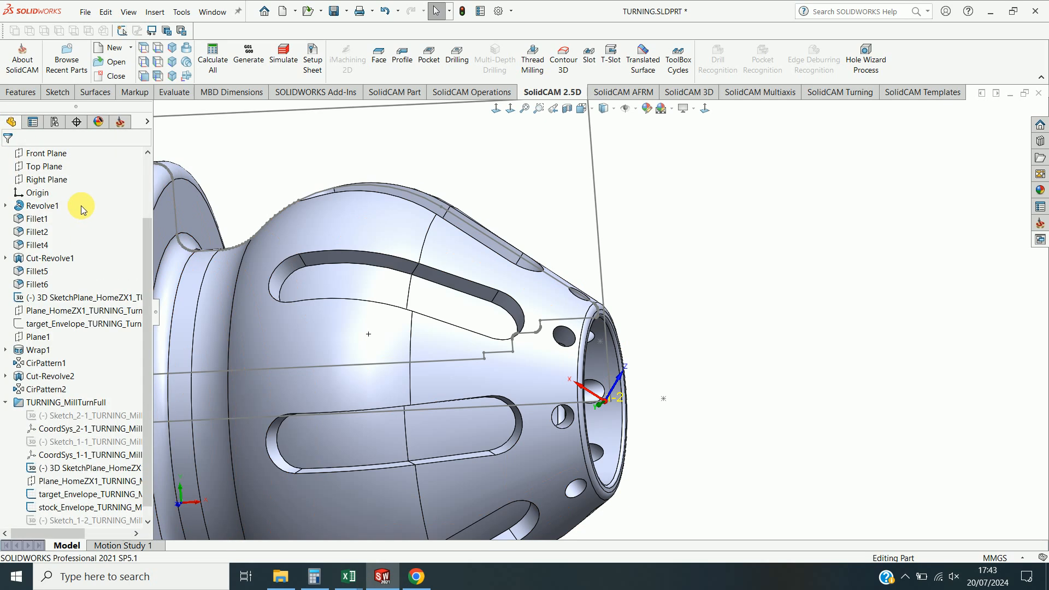
left_click(123, 123)
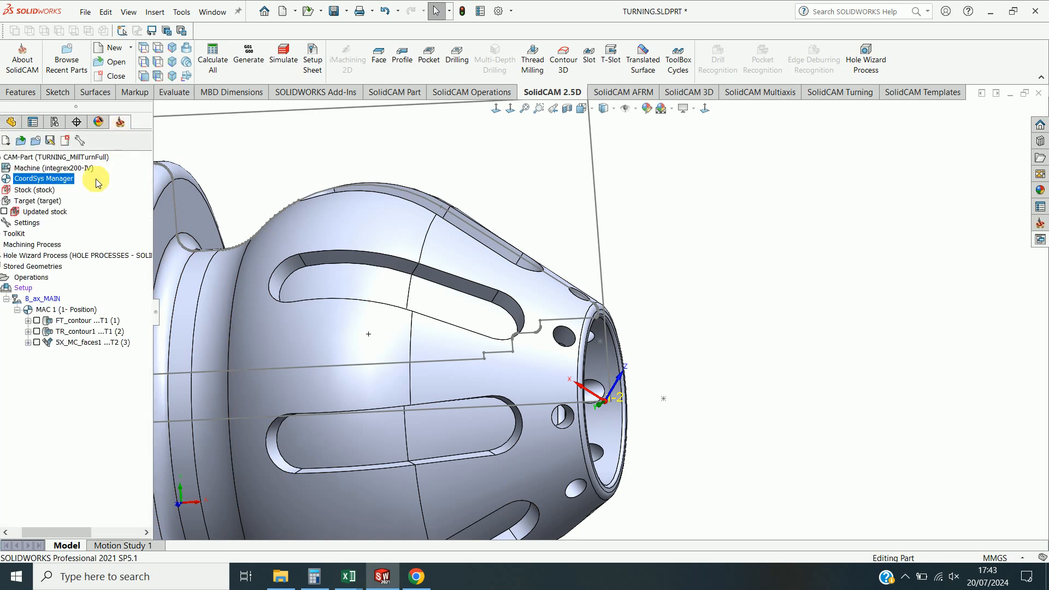
Edit MAC 1's 2-Position coordinate system and redefine it by selecting the face of the small hole on the part's head.
double_click(40, 183)
left_click(91, 215)
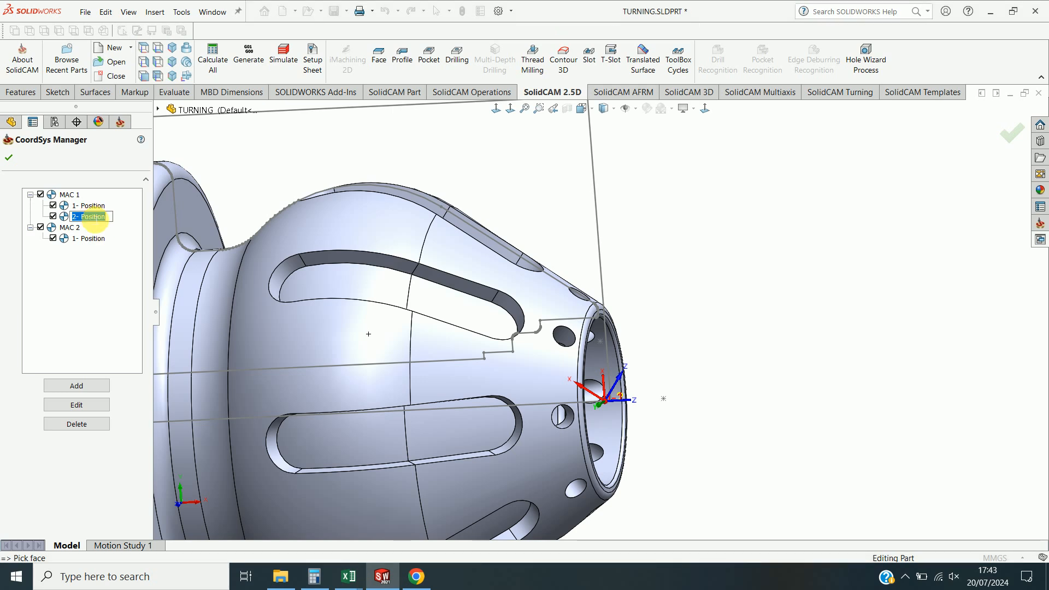
left_click(75, 408)
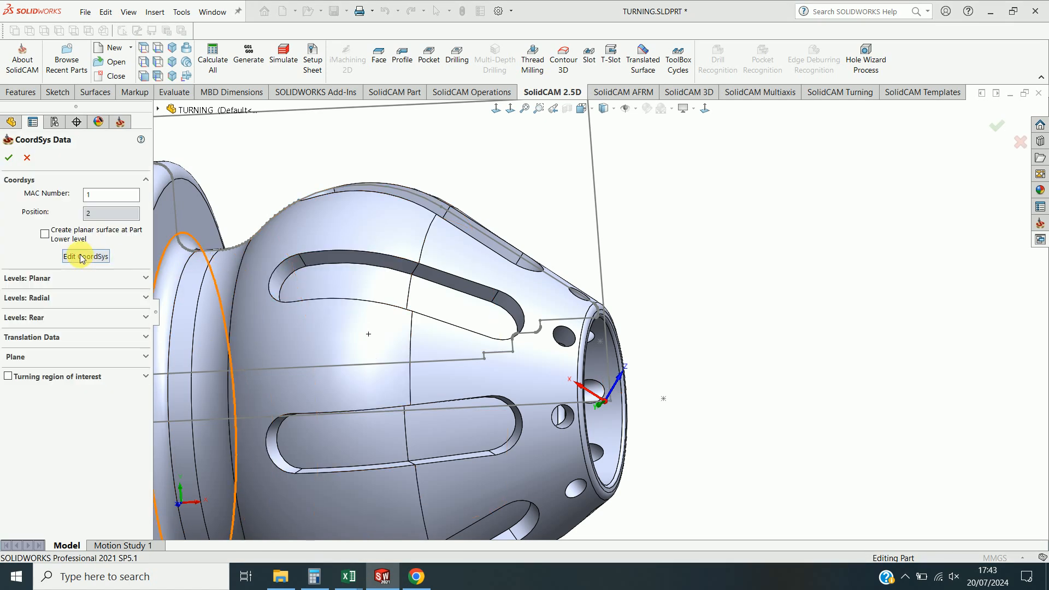
left_click(85, 257)
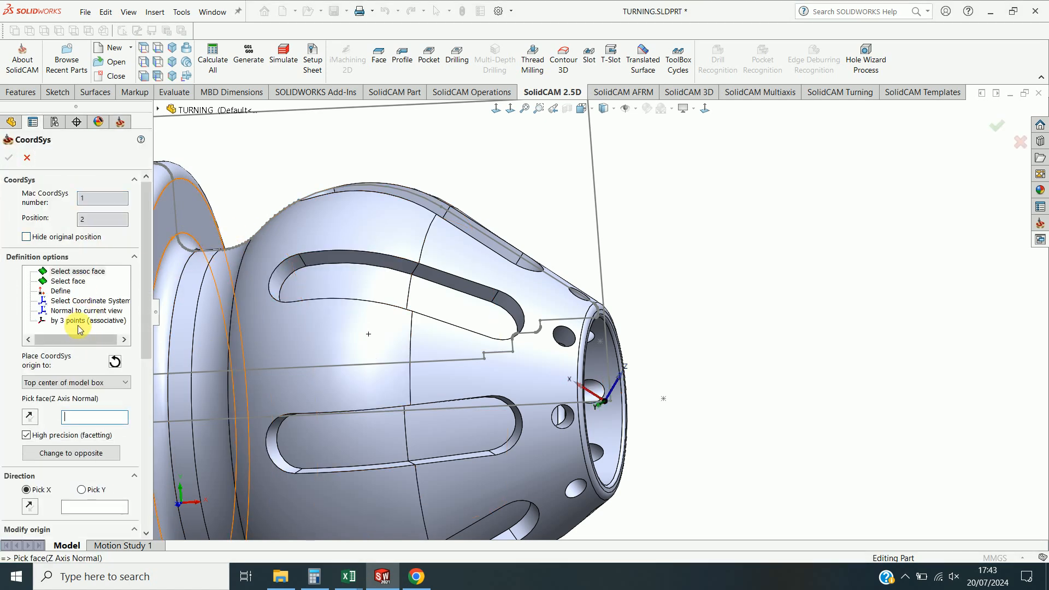
left_click(75, 282)
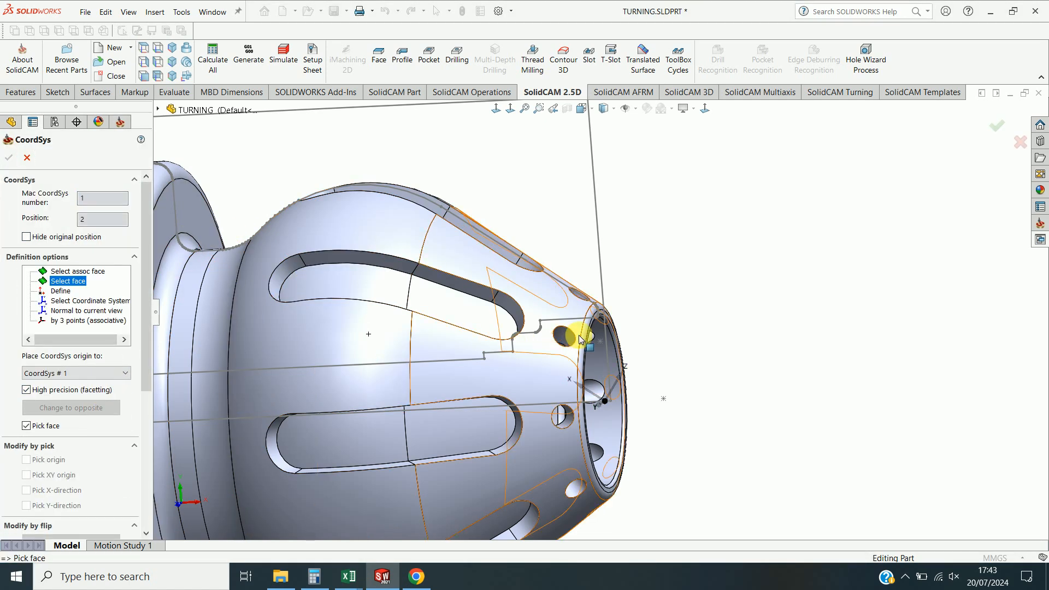
middle_click_drag(594, 332, 609, 302)
scroll(609, 299, "down", 6)
left_click(624, 278)
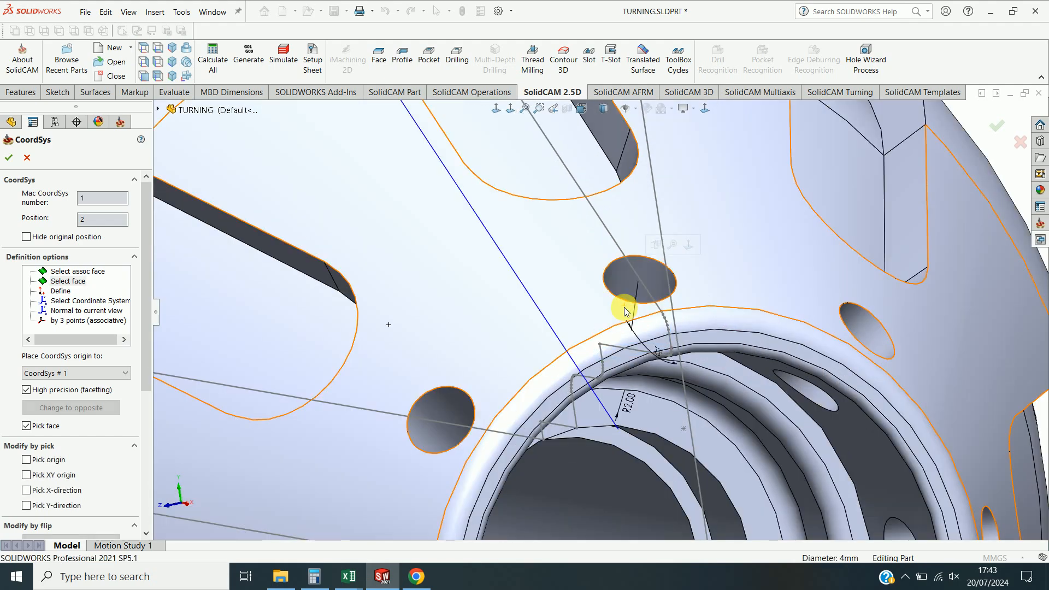
Flip the edited coordinate system around Y and around Z twice, then confirm it and close the CoordSys Manager.
scroll(599, 302, "up", 3)
scroll(599, 306, "up", 4)
middle_click_drag(614, 355, 695, 386)
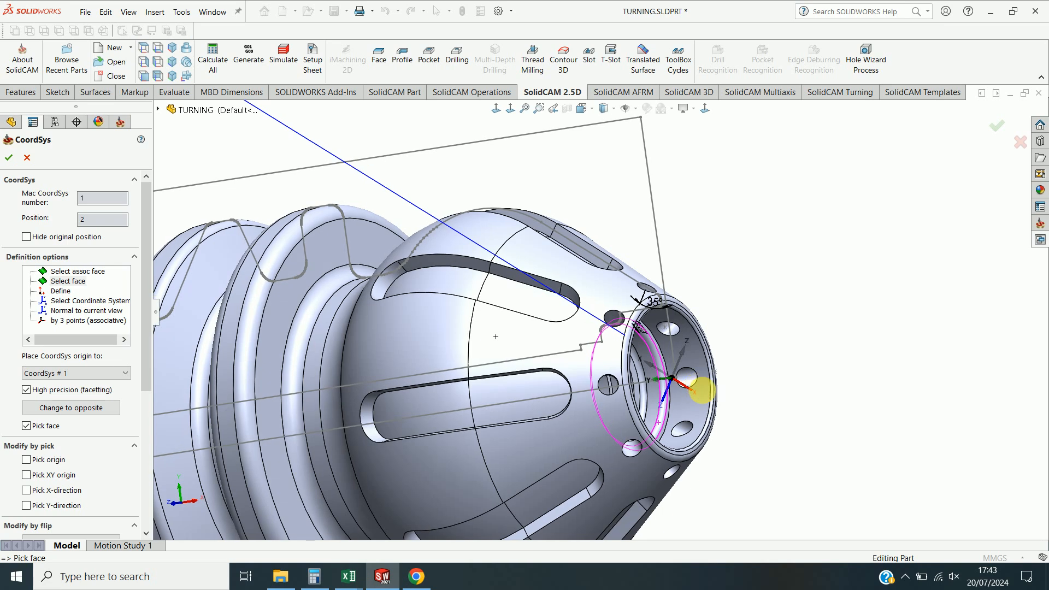
middle_click_drag(786, 421, 805, 425)
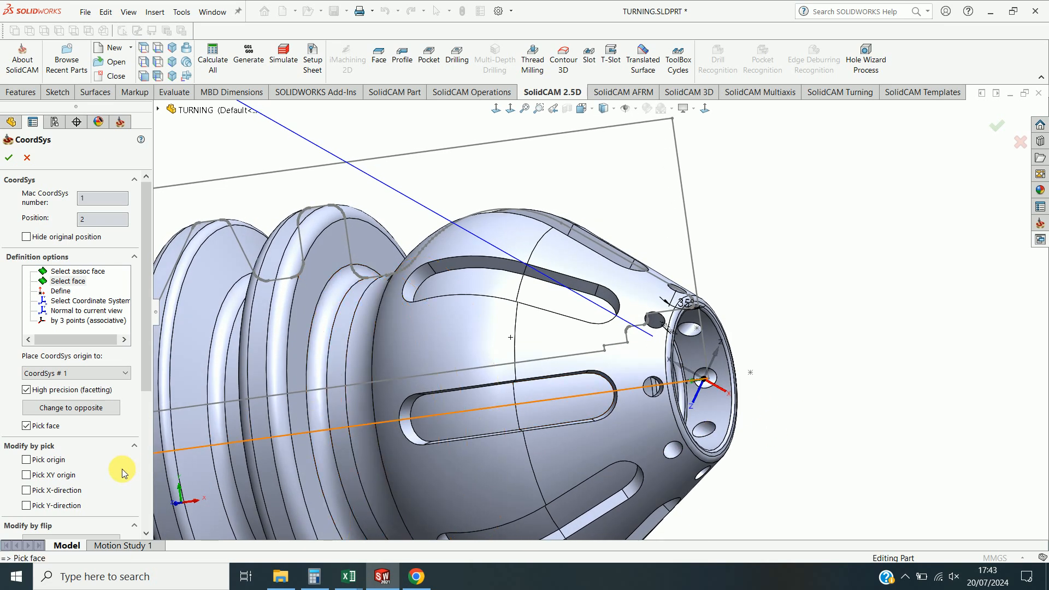
left_click_drag(147, 347, 144, 443)
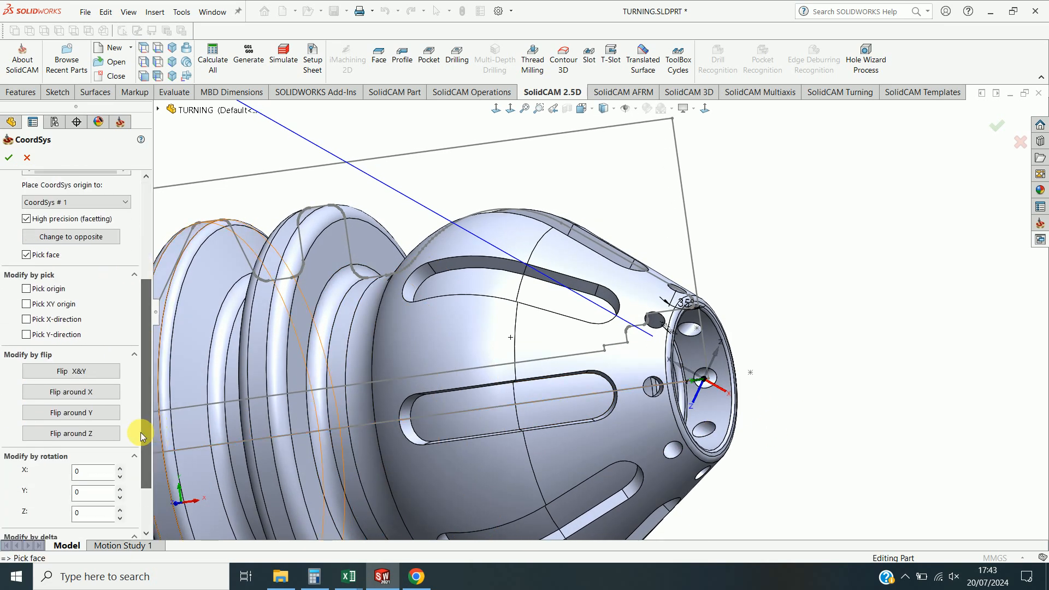
left_click(105, 419)
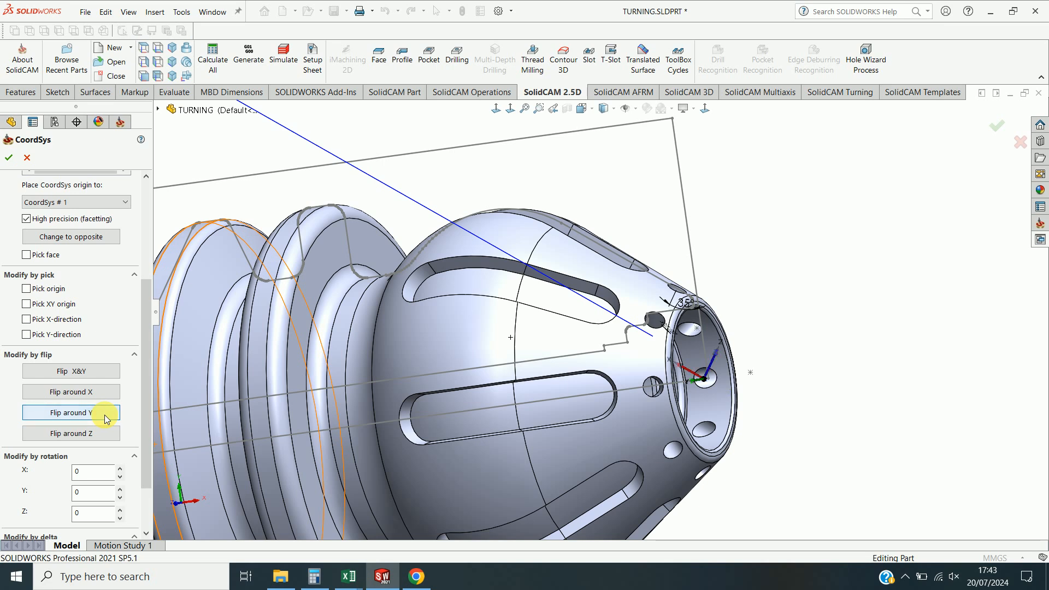
left_click(92, 438)
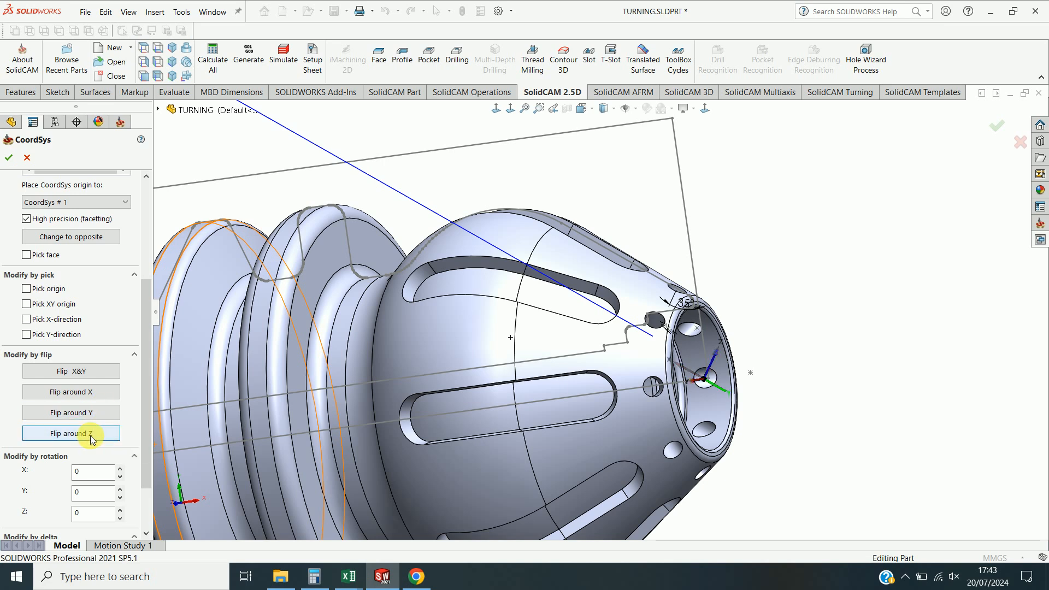
left_click(92, 438)
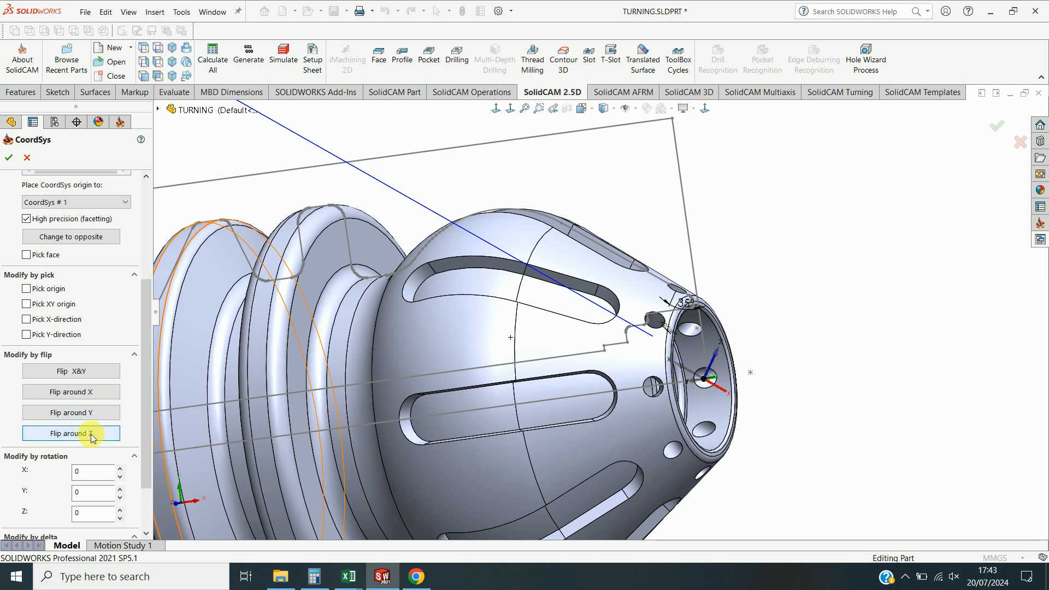
left_click(8, 158)
left_click(9, 158)
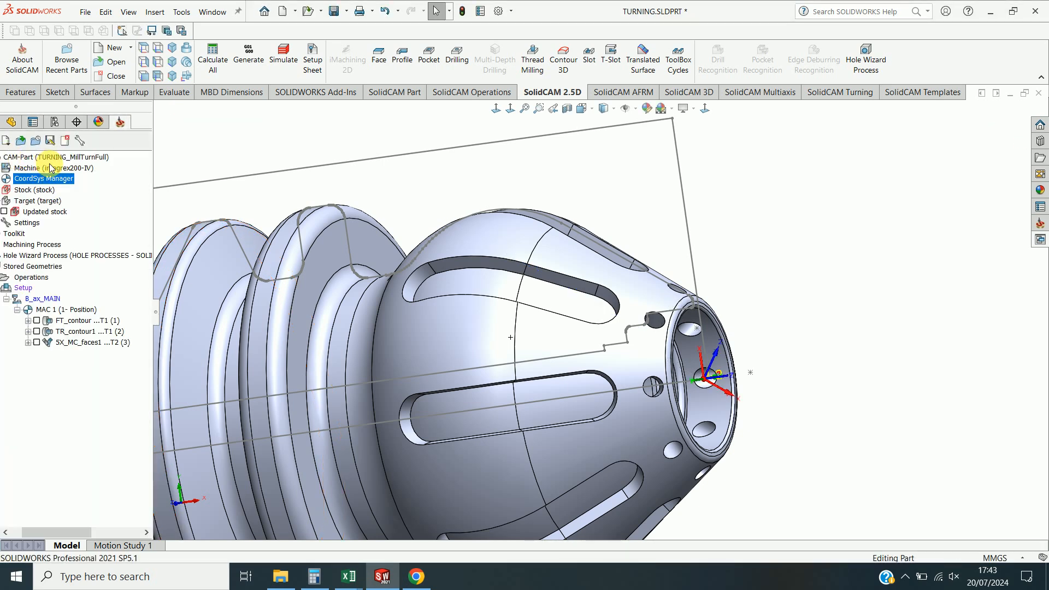
Start a new 2D drill Drilling operation.
scroll(398, 202, "up", 5)
middle_click_drag(398, 204, 406, 225)
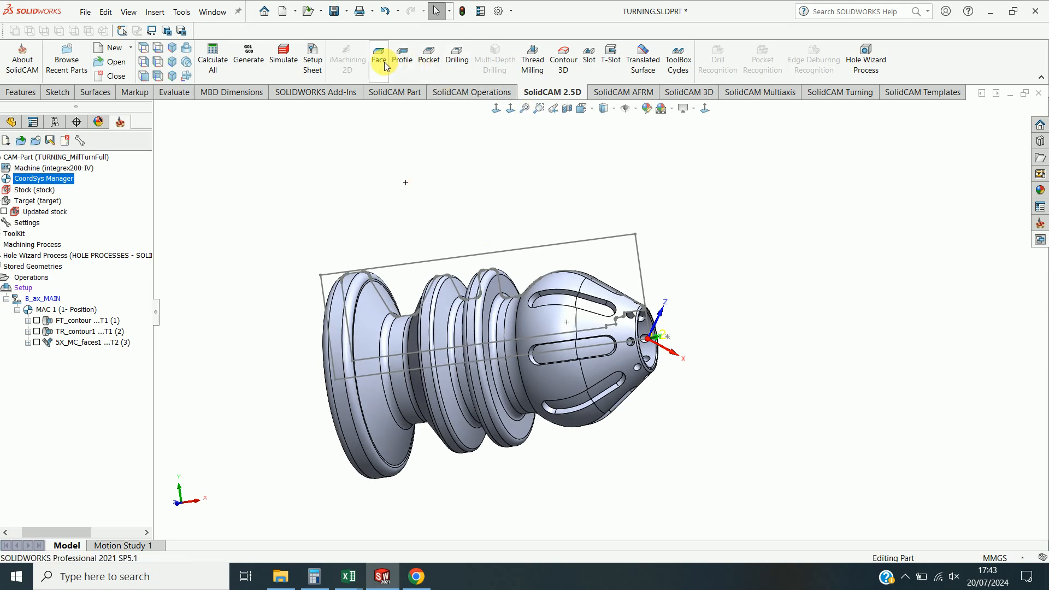
left_click(456, 61)
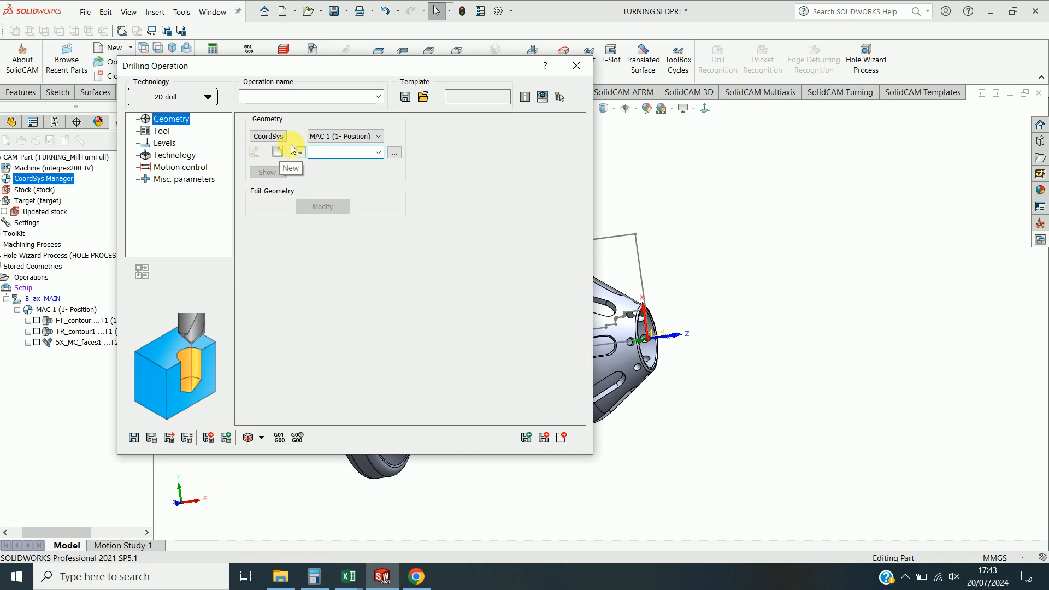
left_click(350, 145)
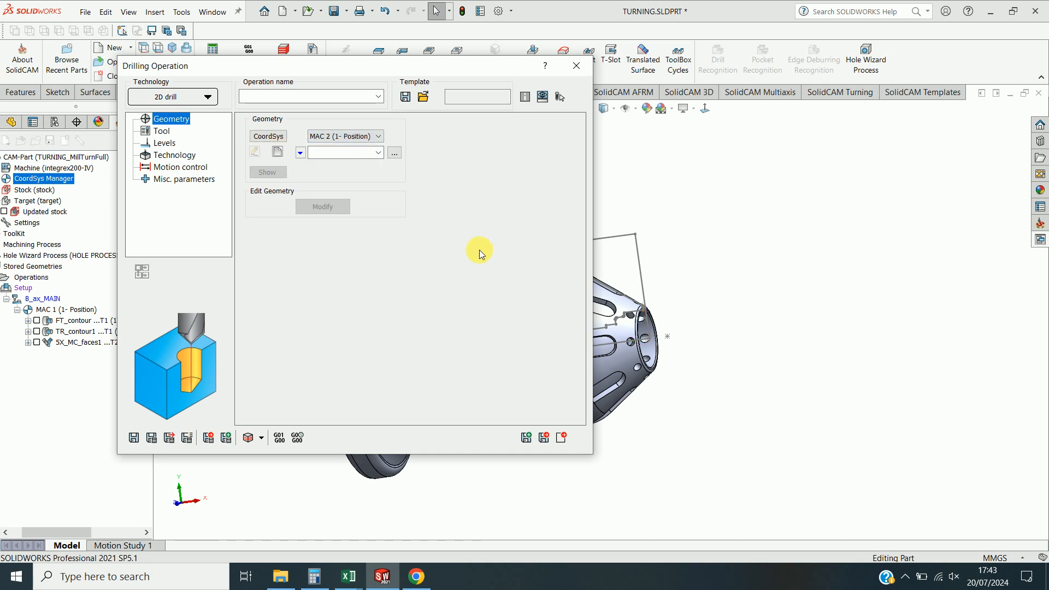
left_click(278, 153)
scroll(631, 306, "down", 5)
scroll(598, 340, "up", 2)
scroll(637, 328, "down", 6)
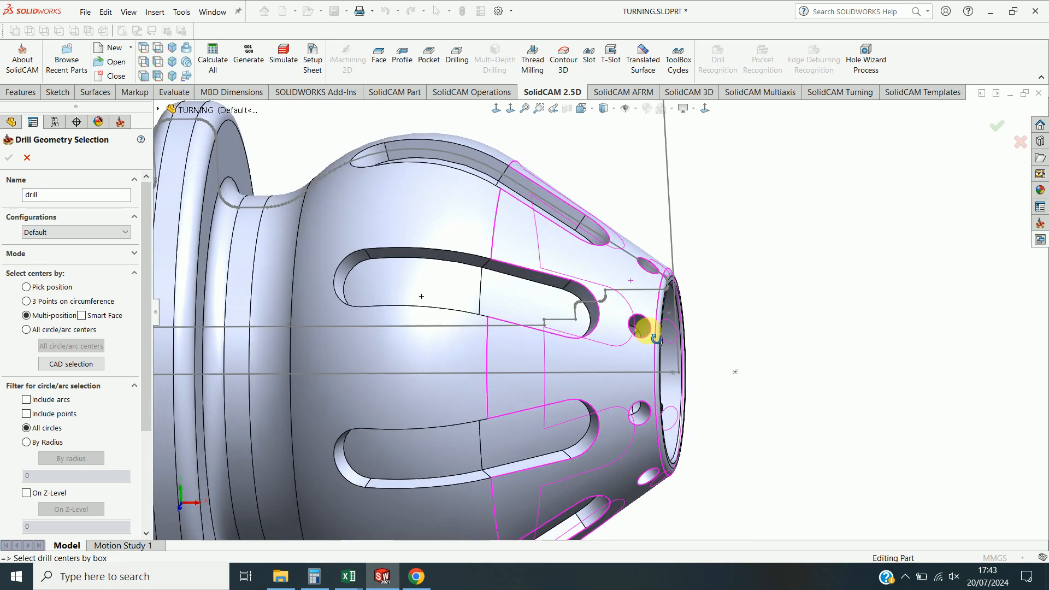
scroll(576, 269, "up", 2)
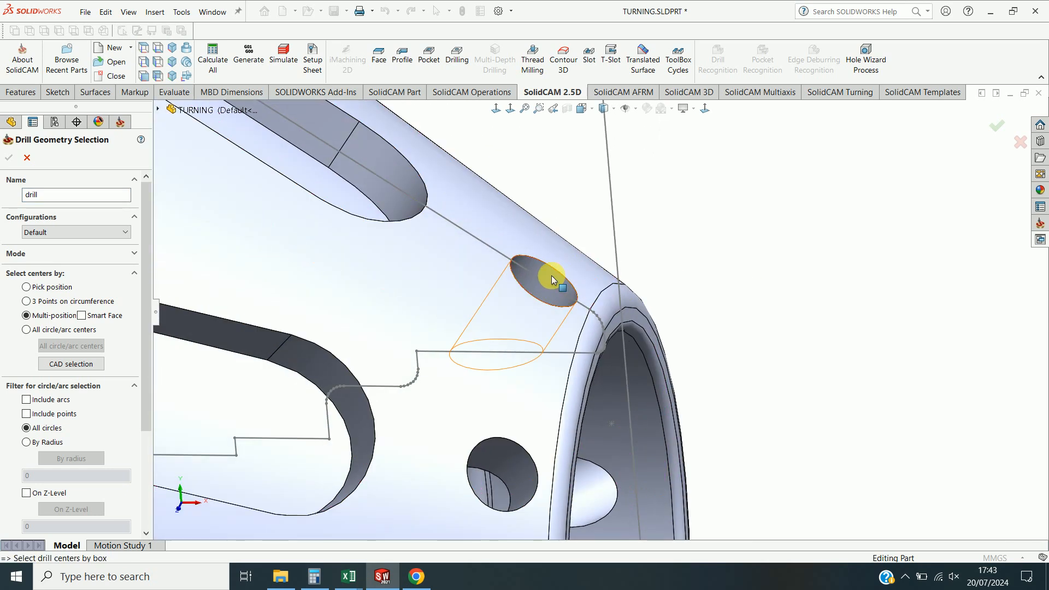
scroll(770, 268, "up", 5)
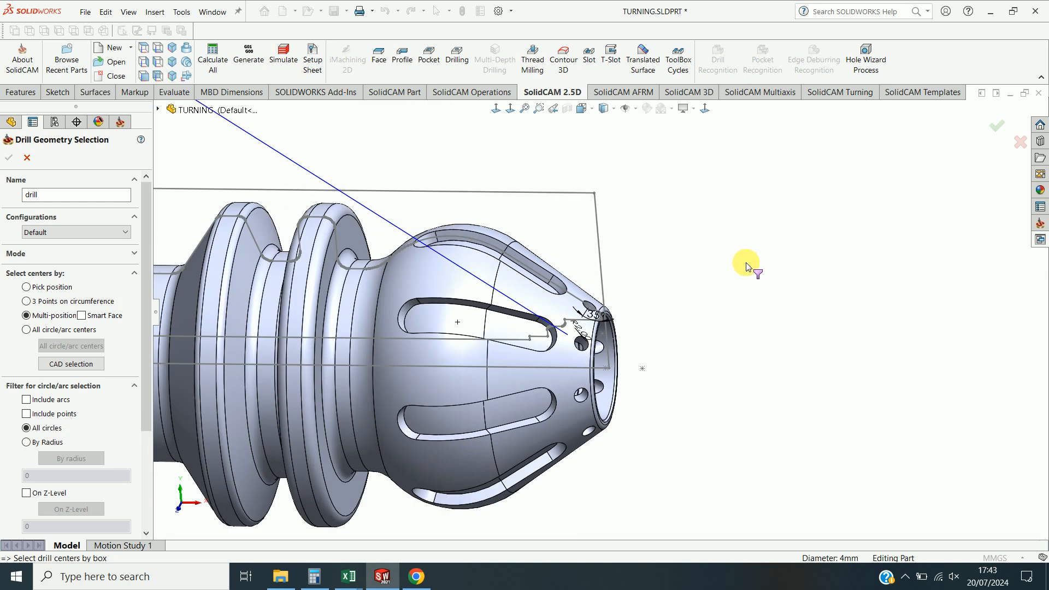
scroll(744, 264, "up", 3)
scroll(143, 383, "down", 5)
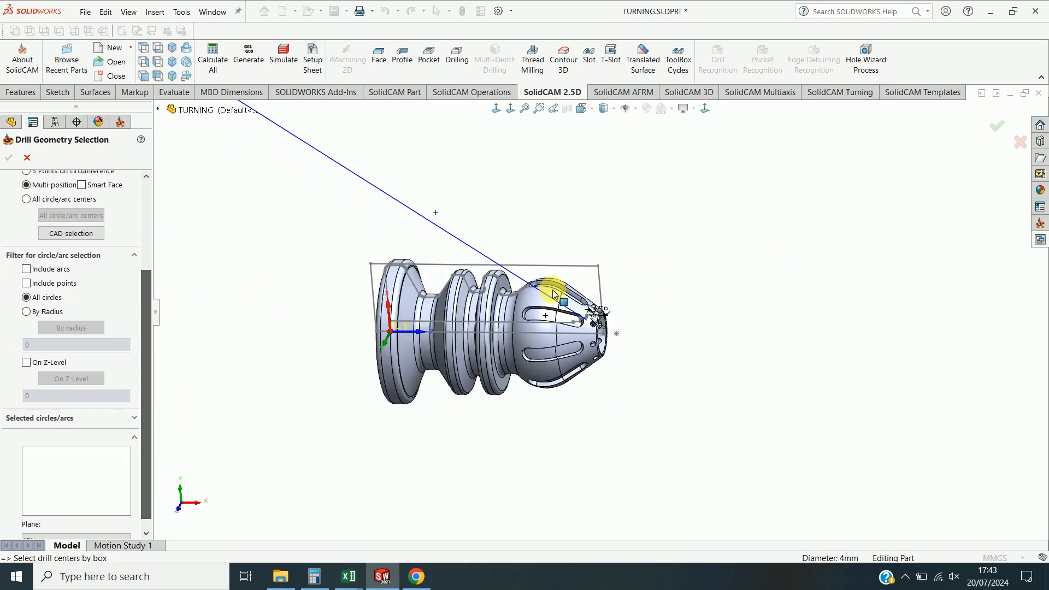
scroll(593, 306, "down", 5)
middle_click_drag(590, 299, 448, 224)
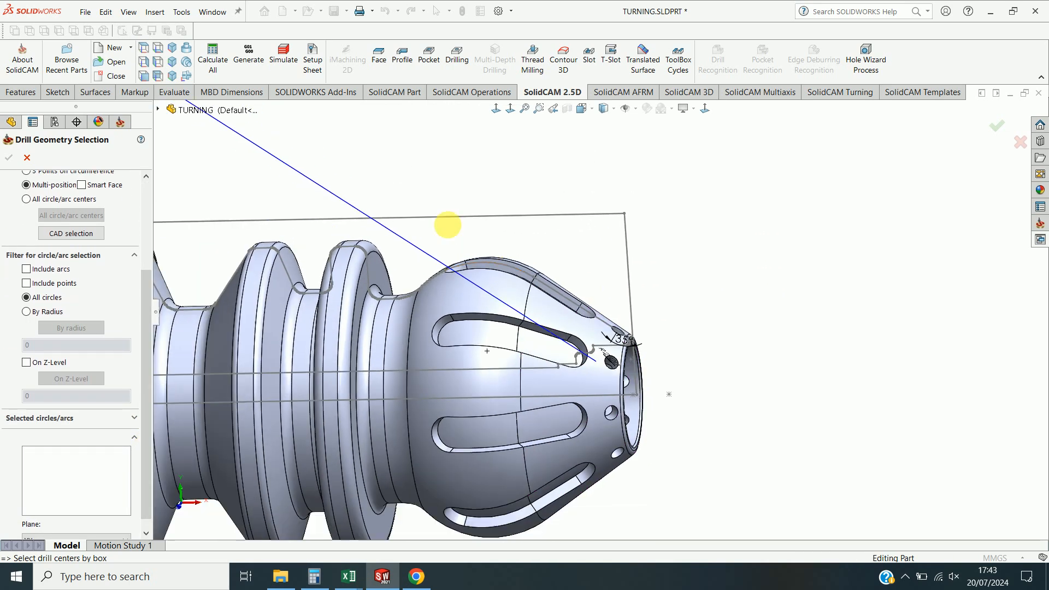
left_click_drag(144, 377, 142, 285)
left_click(29, 160)
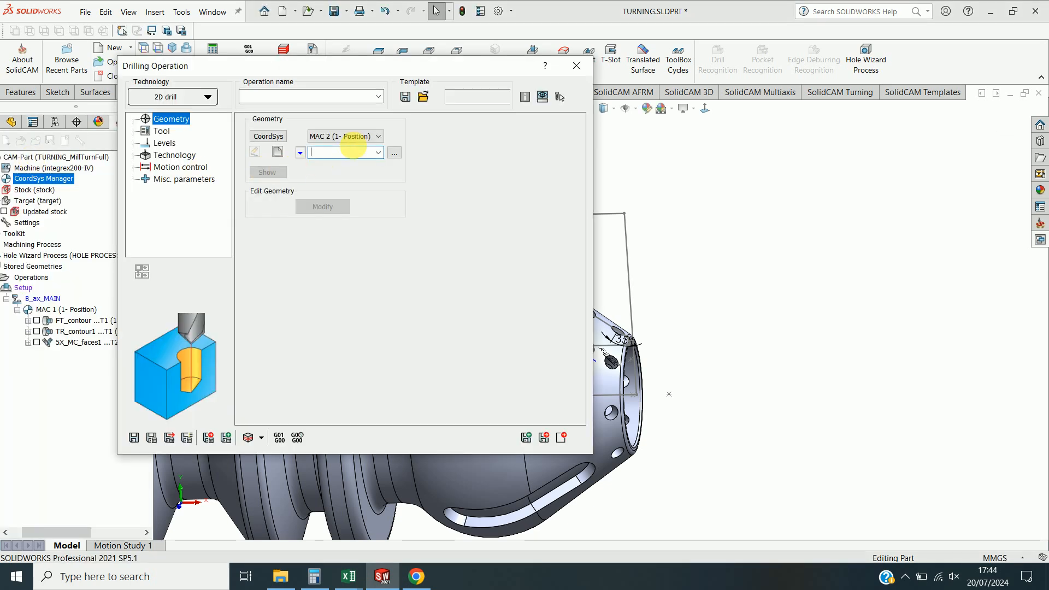
Choose the MAC 1 (2- Position) coordinate system and create drill geometry by picking the small hole's centre.
left_click(353, 137)
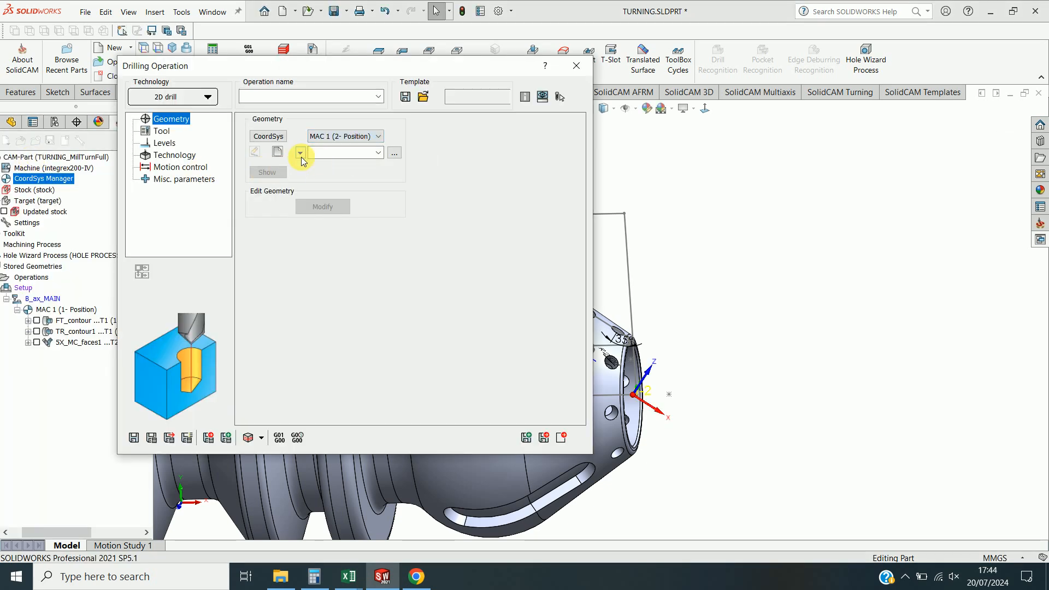
left_click(278, 154)
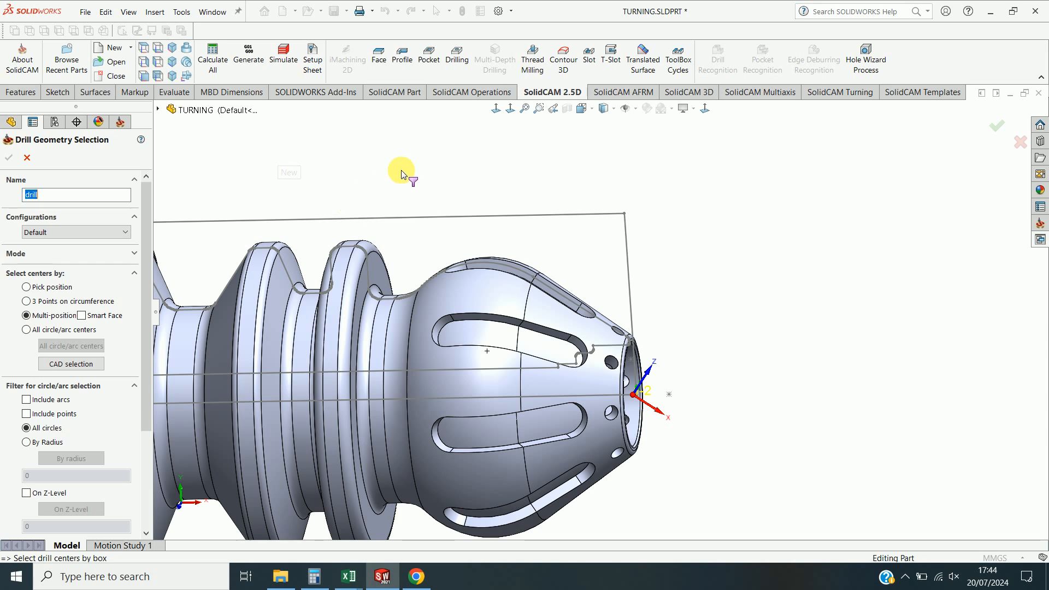
scroll(640, 323, "down", 5)
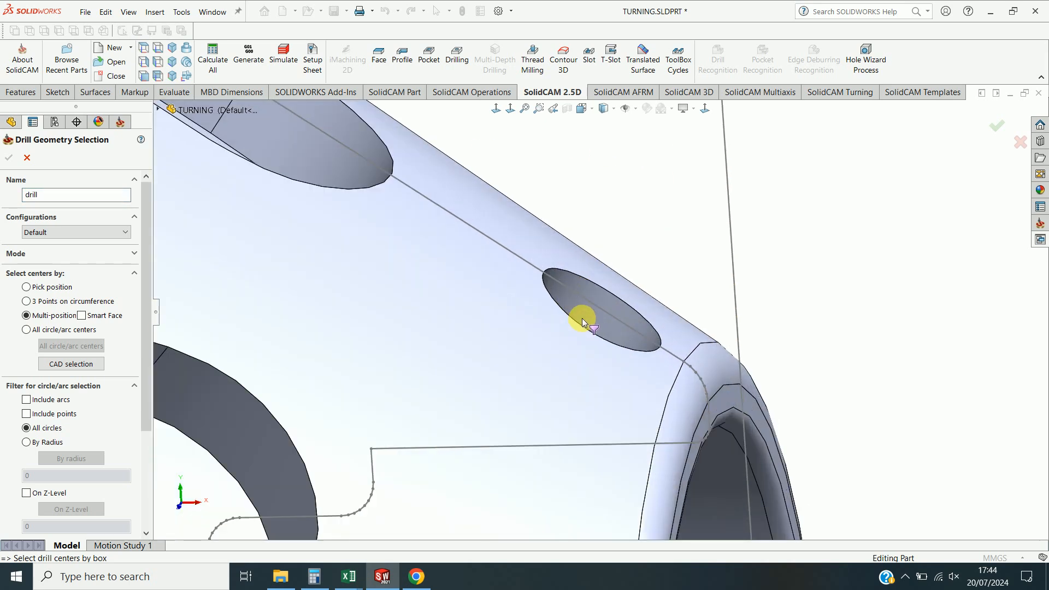
left_click(596, 295)
scroll(874, 263, "up", 5)
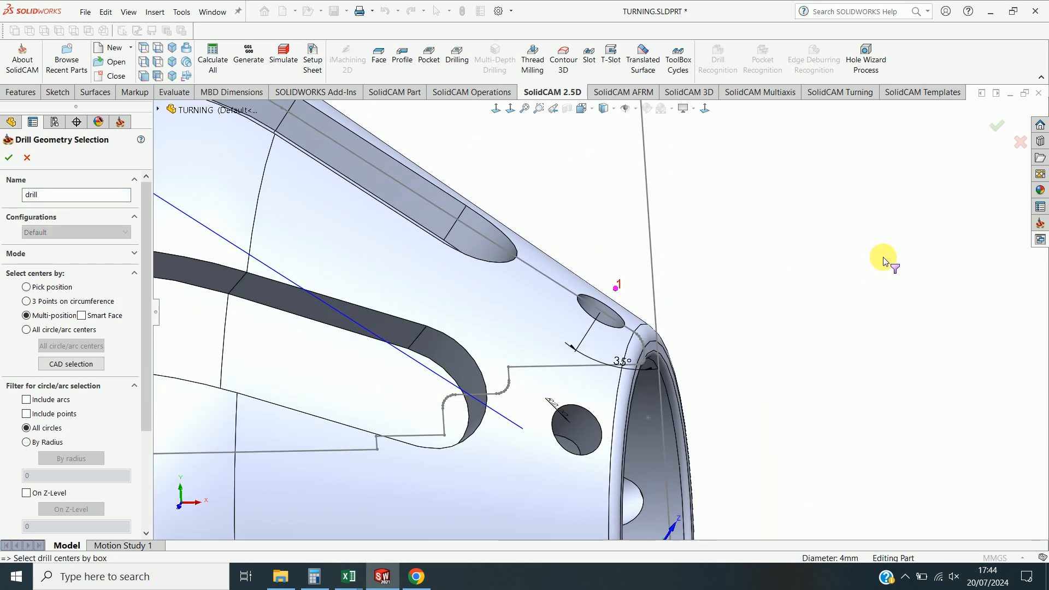
left_click(10, 158)
Add a new drill tool with a 4 mm diameter from the toolkit and assign it to the operation.
left_click(163, 133)
left_click(328, 364)
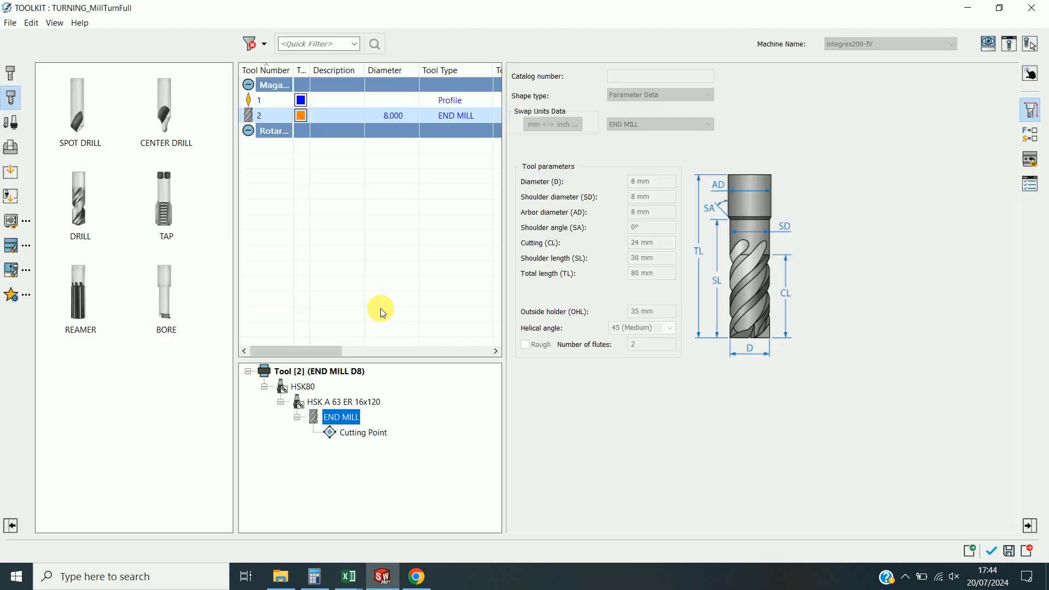
left_click_drag(78, 213, 283, 118)
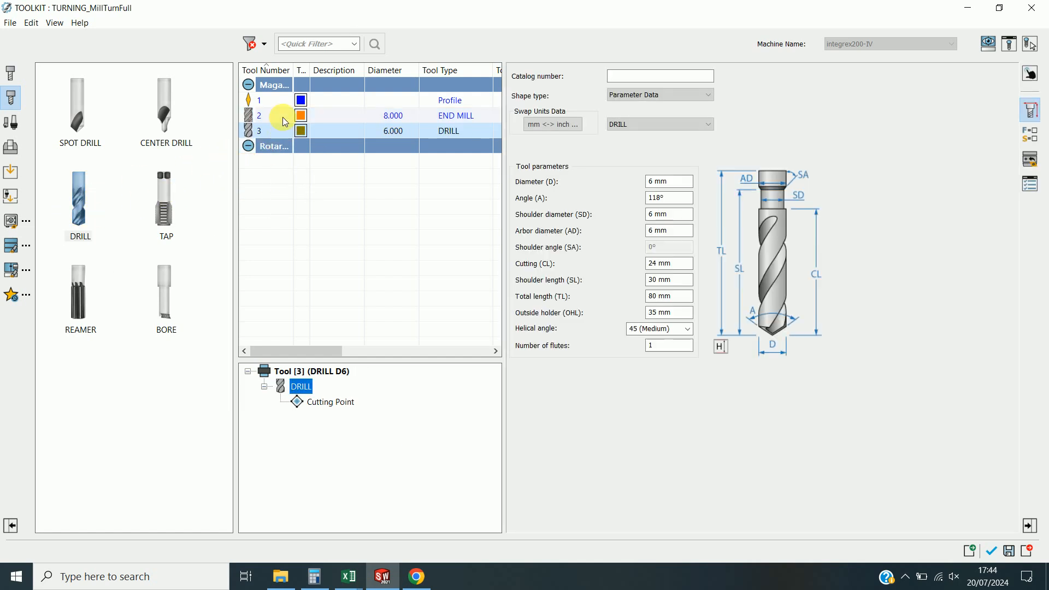
left_click(431, 133)
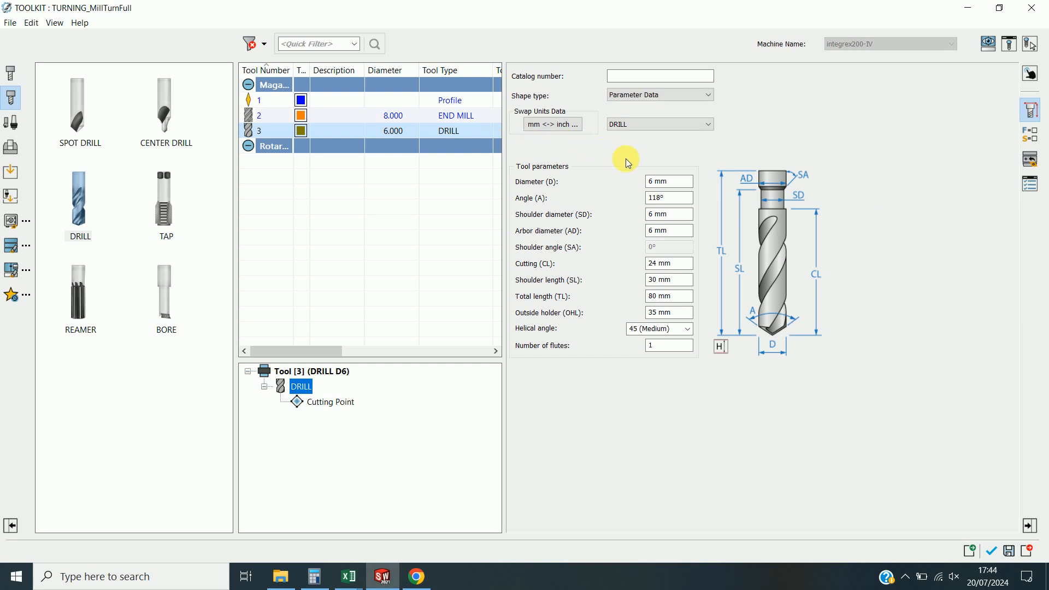
left_click(658, 182)
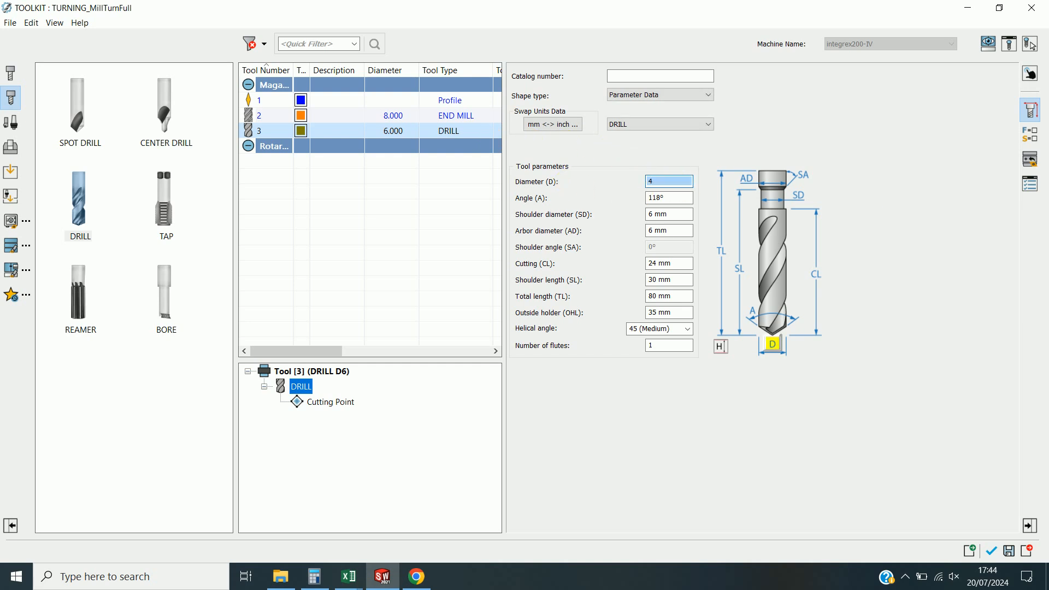
key("Tab")
left_click(990, 552)
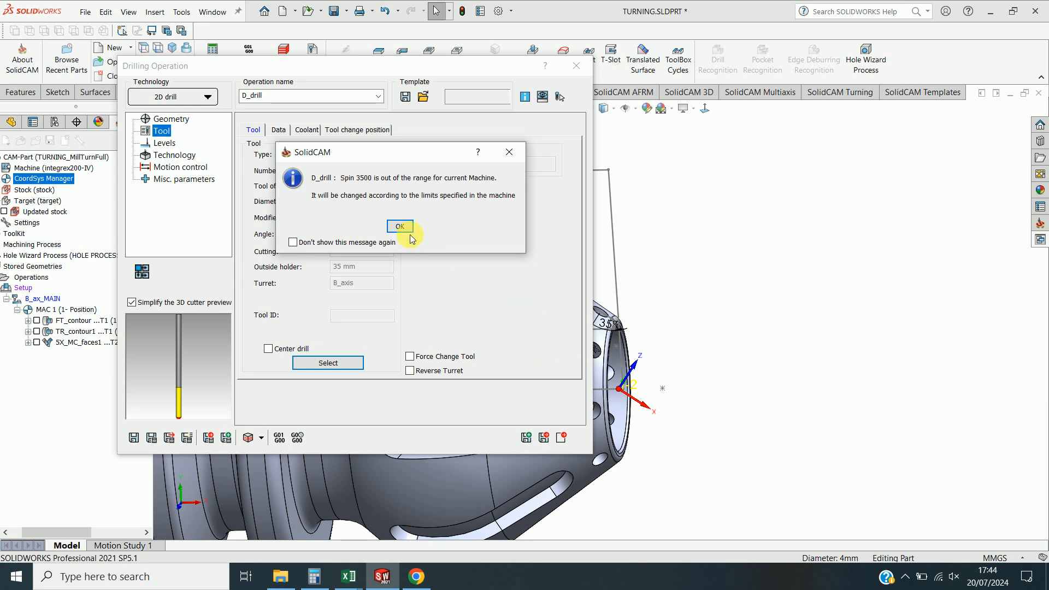
left_click(398, 226)
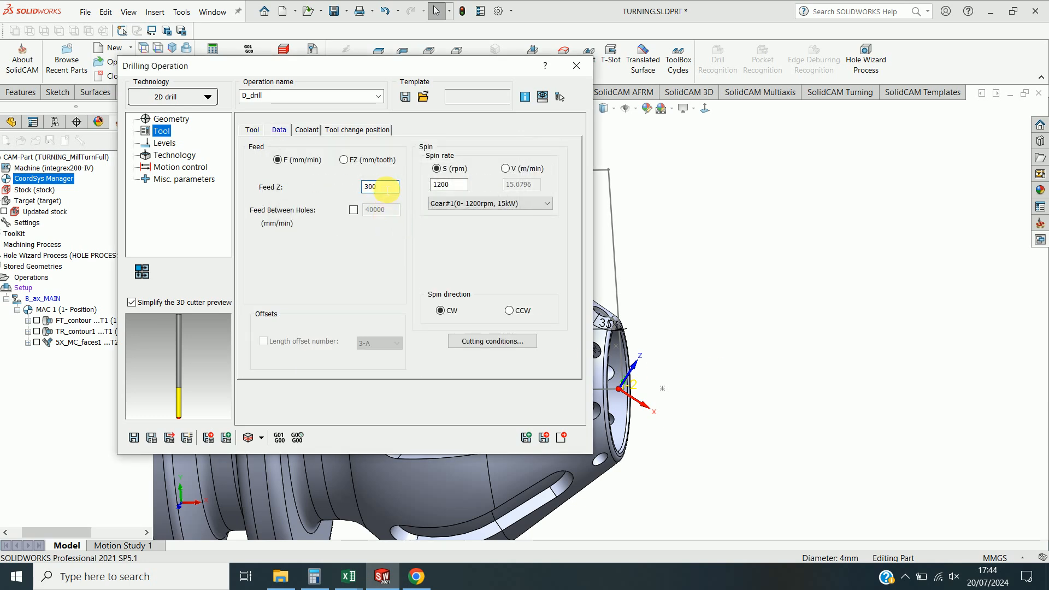
Set the operation's upper level by picking a point at the small hole's edge on the part.
left_click(164, 144)
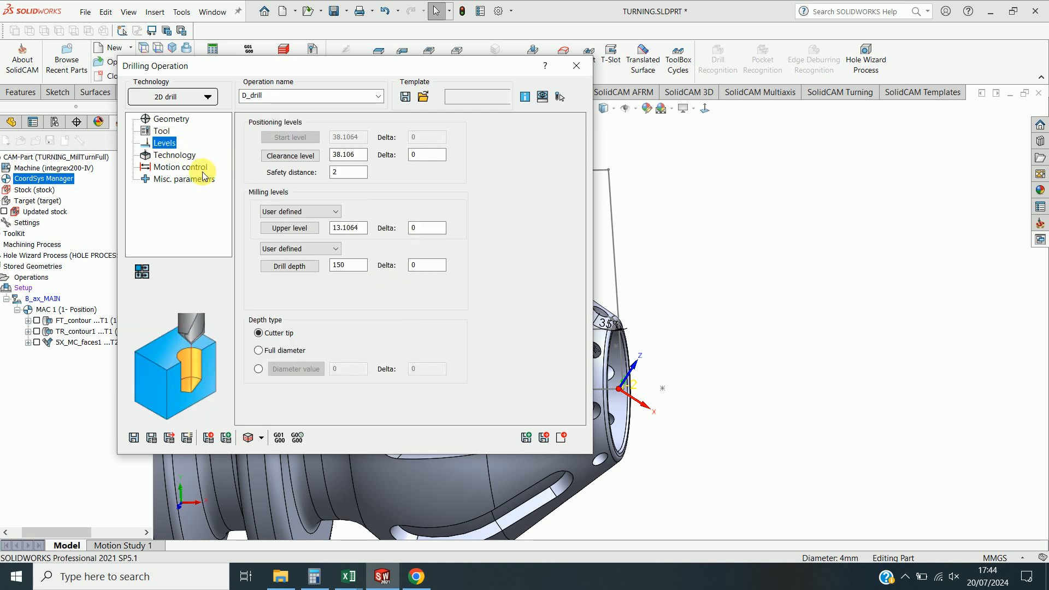
left_click(298, 229)
scroll(628, 301, "down", 6)
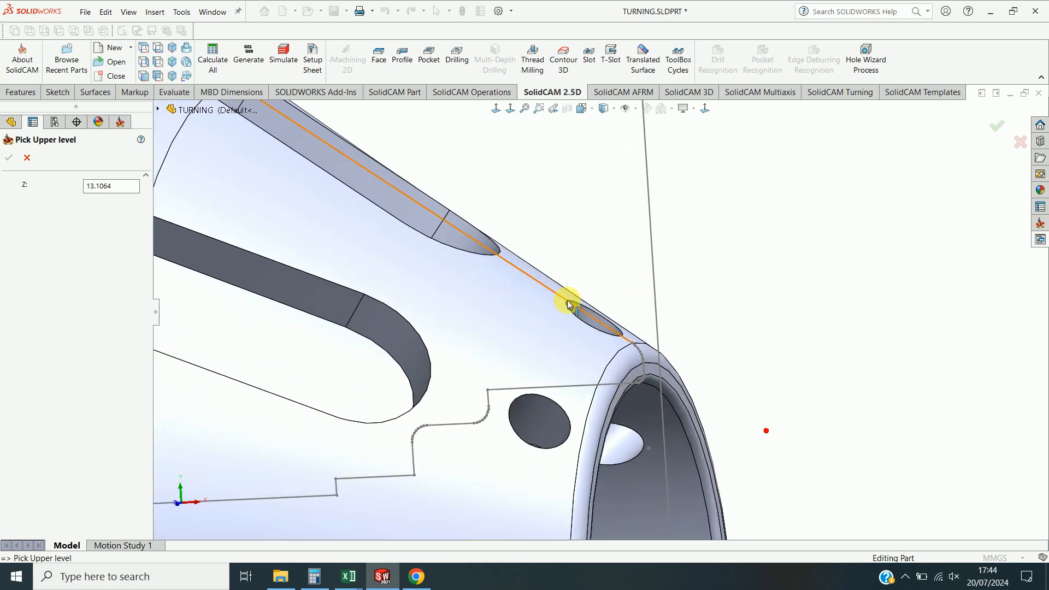
left_click(566, 301)
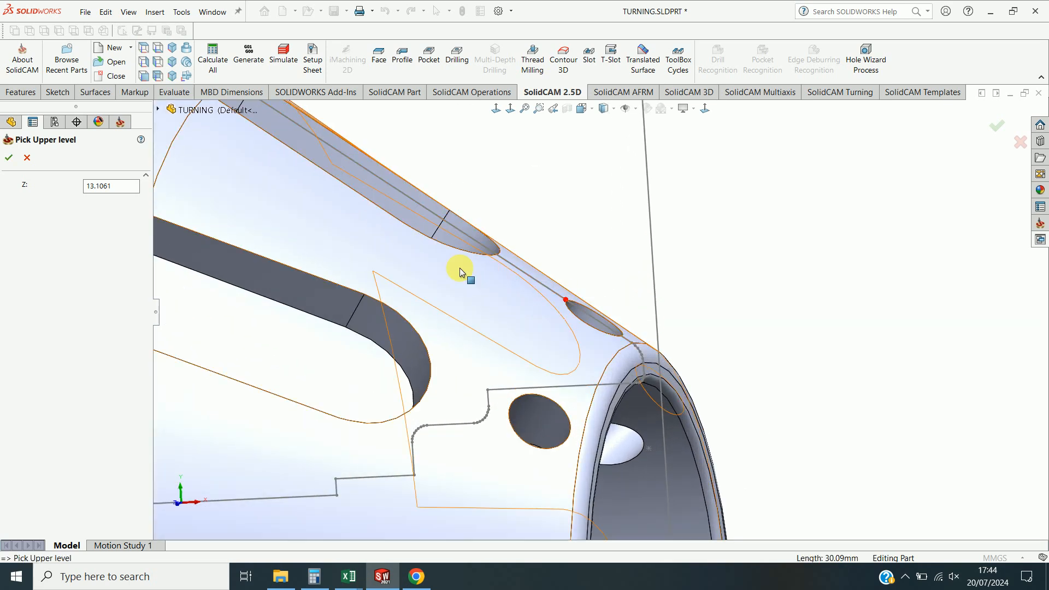
left_click(10, 159)
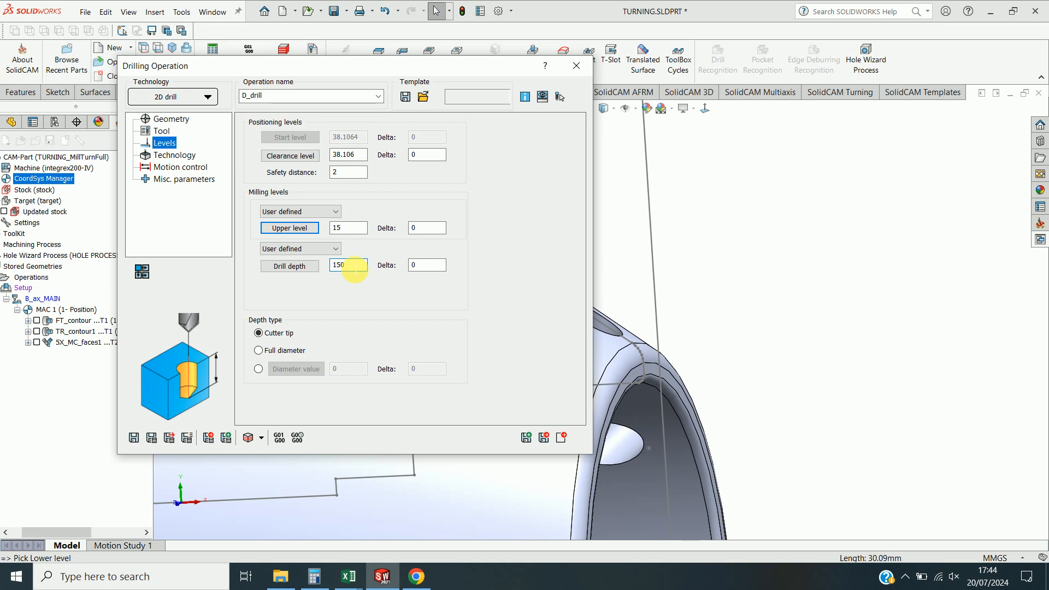
Set the drill depth to 20 and switch the drill cycle to Peck, reviewing its step-down data.
type("20")
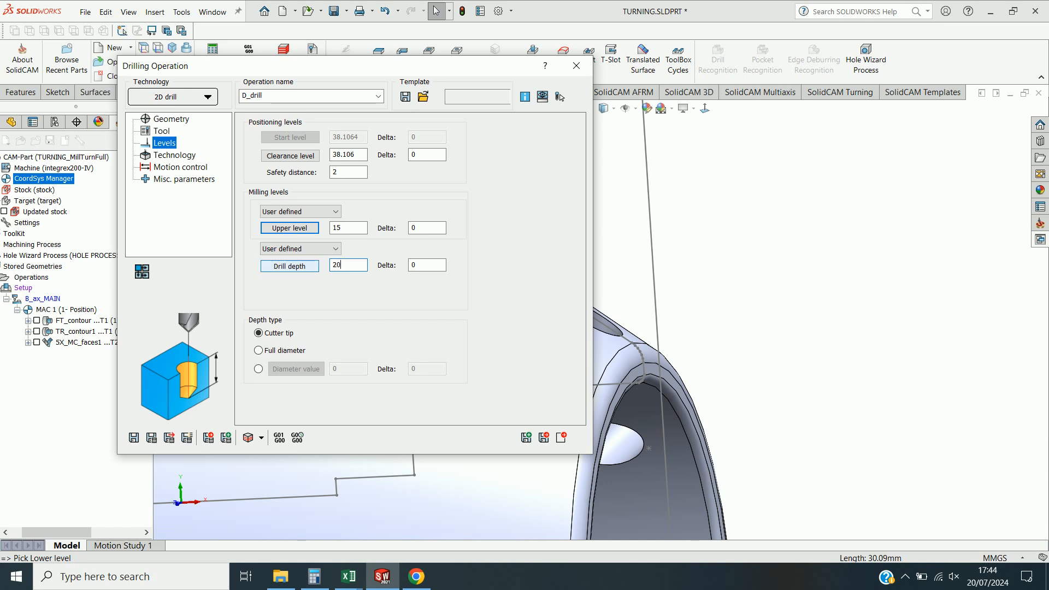
left_click(173, 155)
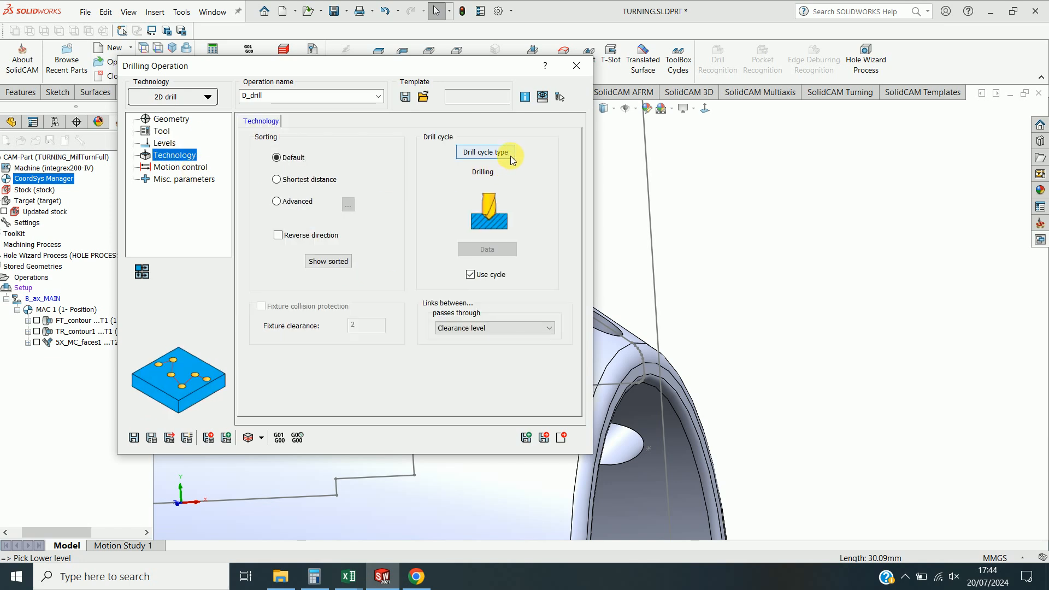
left_click(486, 153)
left_click(343, 186)
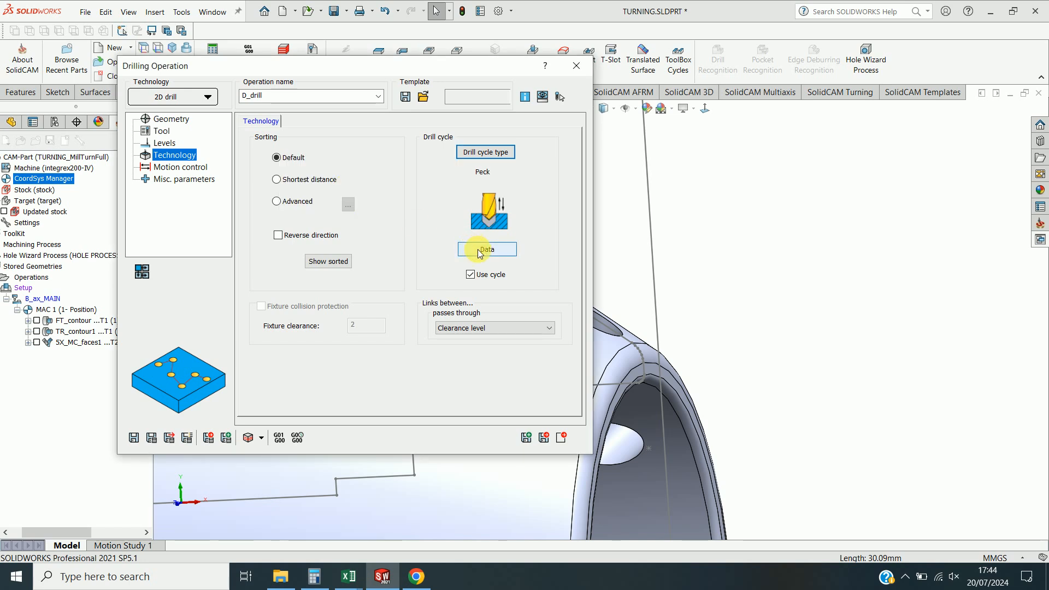
left_click(479, 253)
left_click(271, 235)
left_click(266, 235)
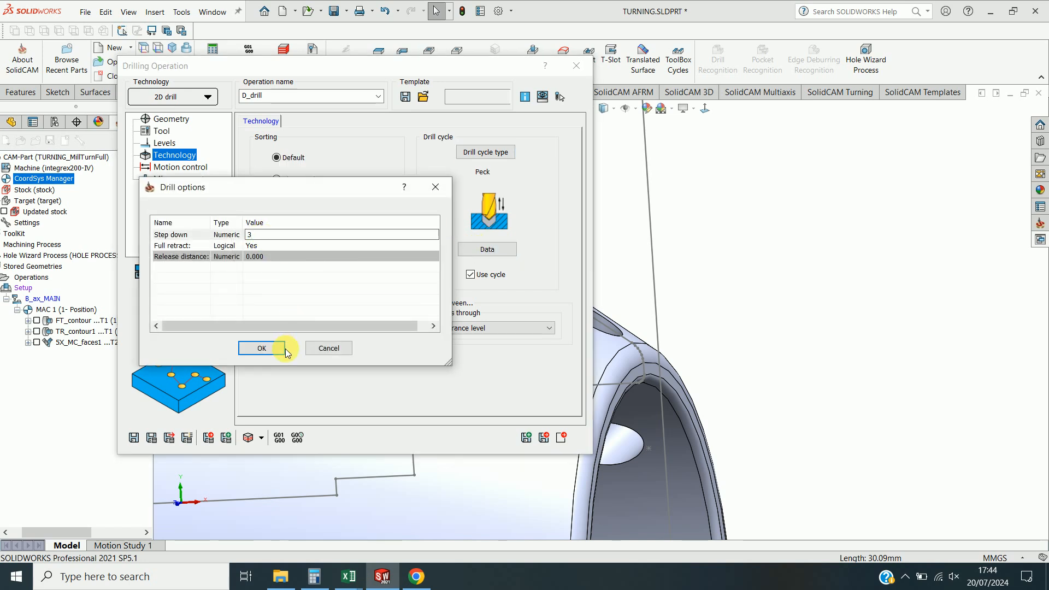
left_click(262, 348)
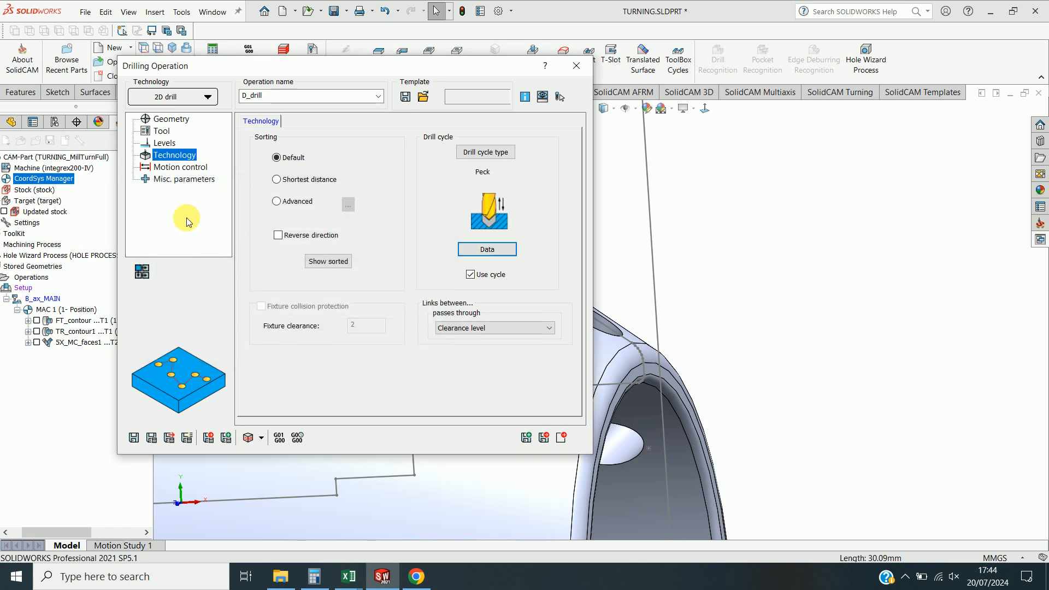
Mount the drill tool in an HSK80 adaptor with an HSK A 63 ER 16x100 holder and return to the operation.
left_click(162, 132)
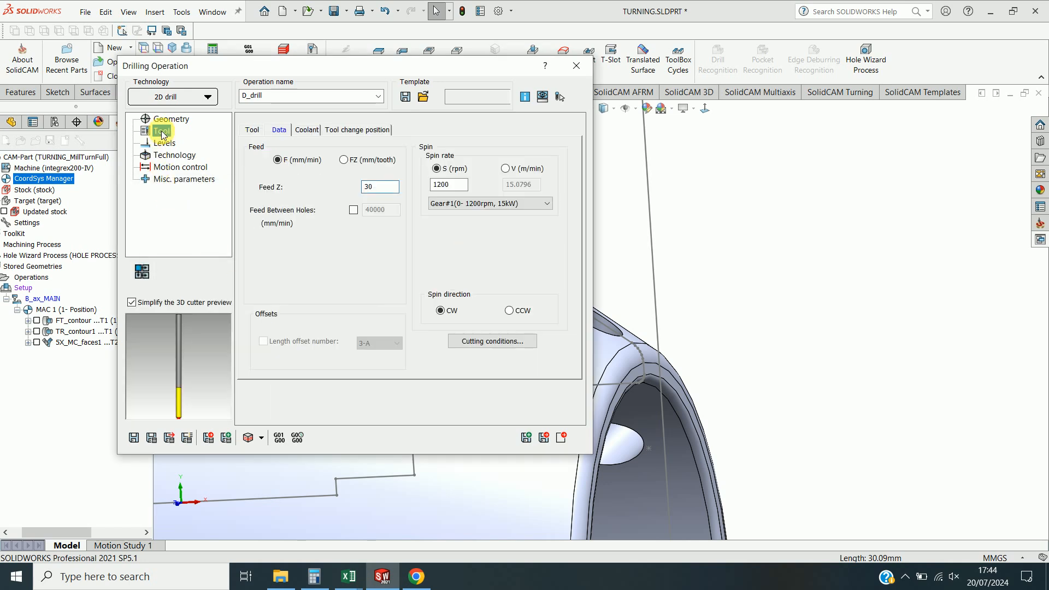
left_click(251, 131)
left_click(329, 364)
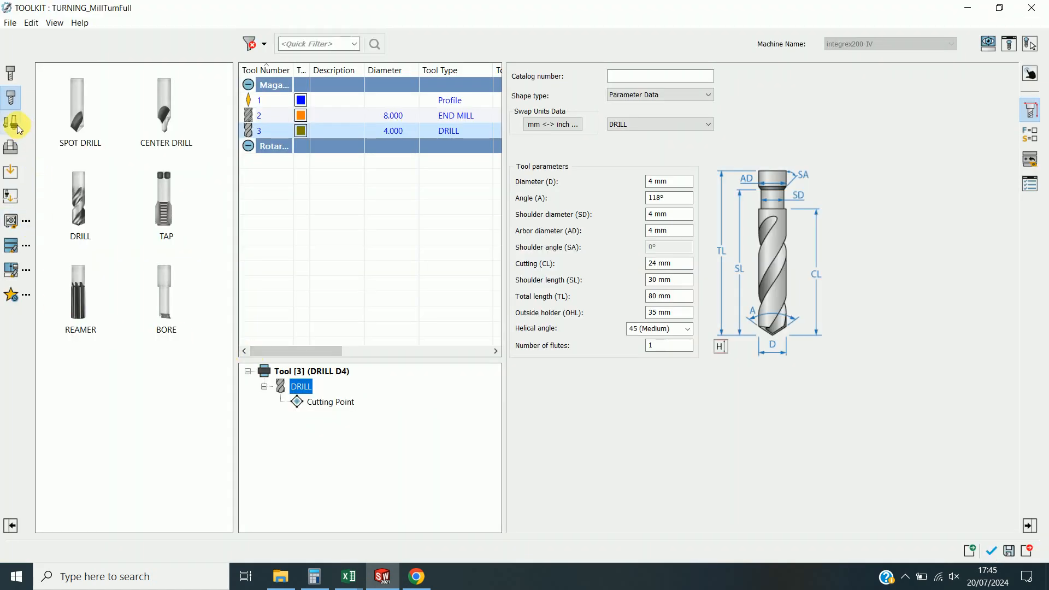
left_click(18, 125)
left_click(77, 202)
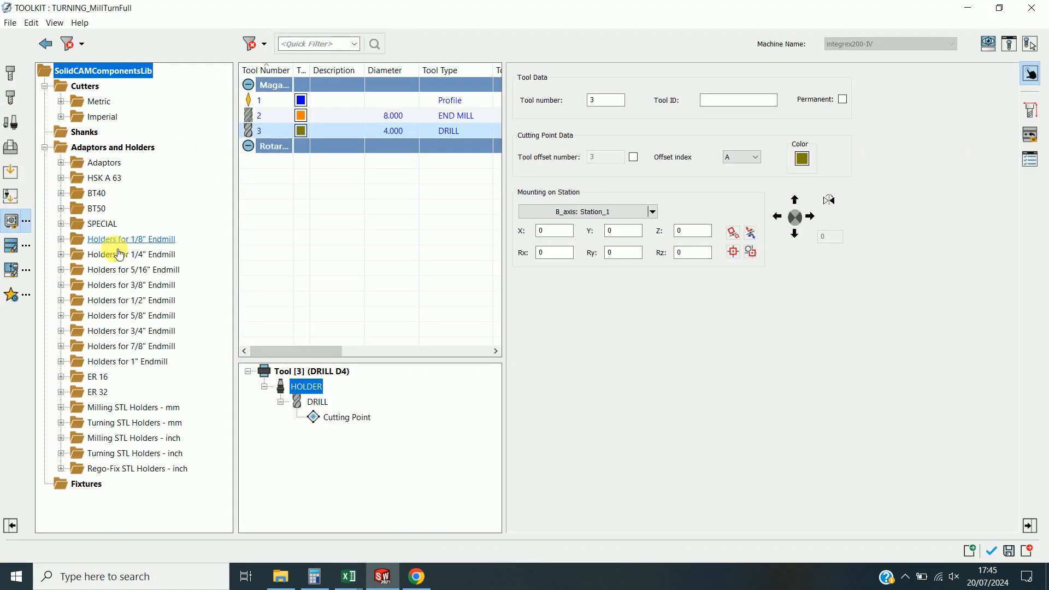
left_click(60, 162)
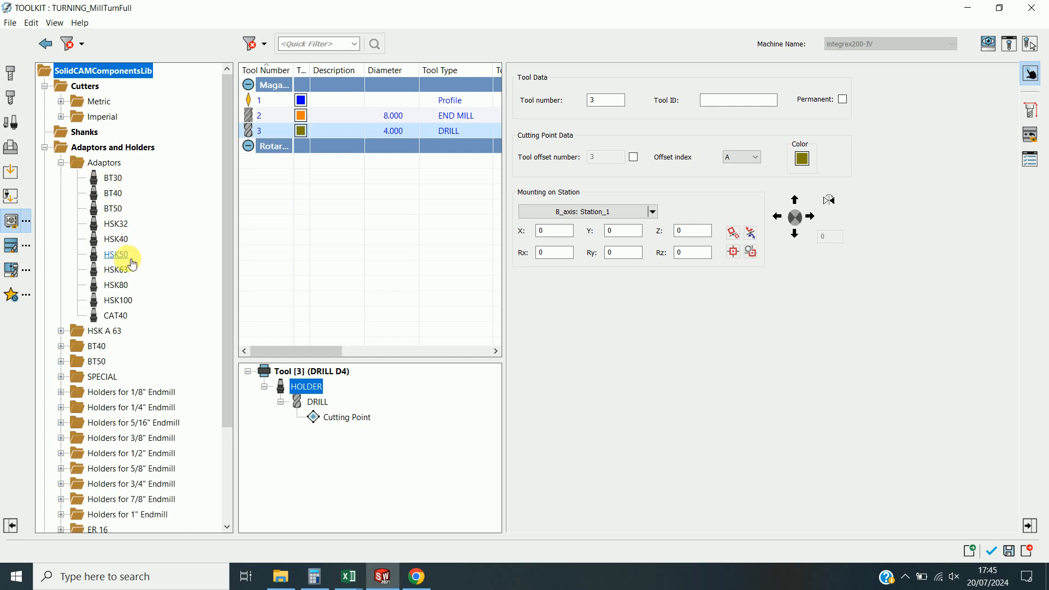
left_click(117, 285)
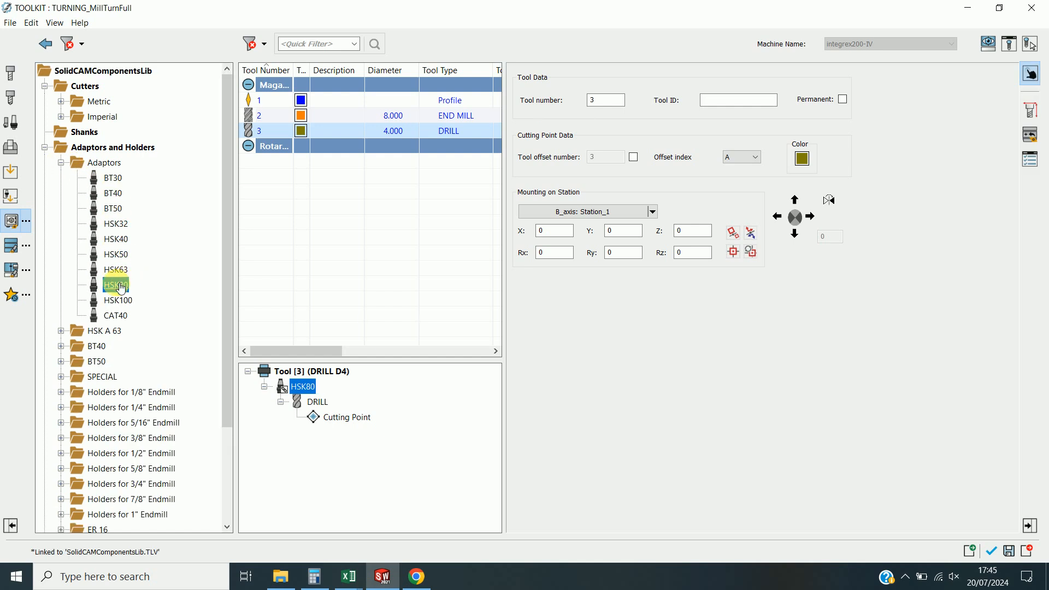
left_click(1009, 46)
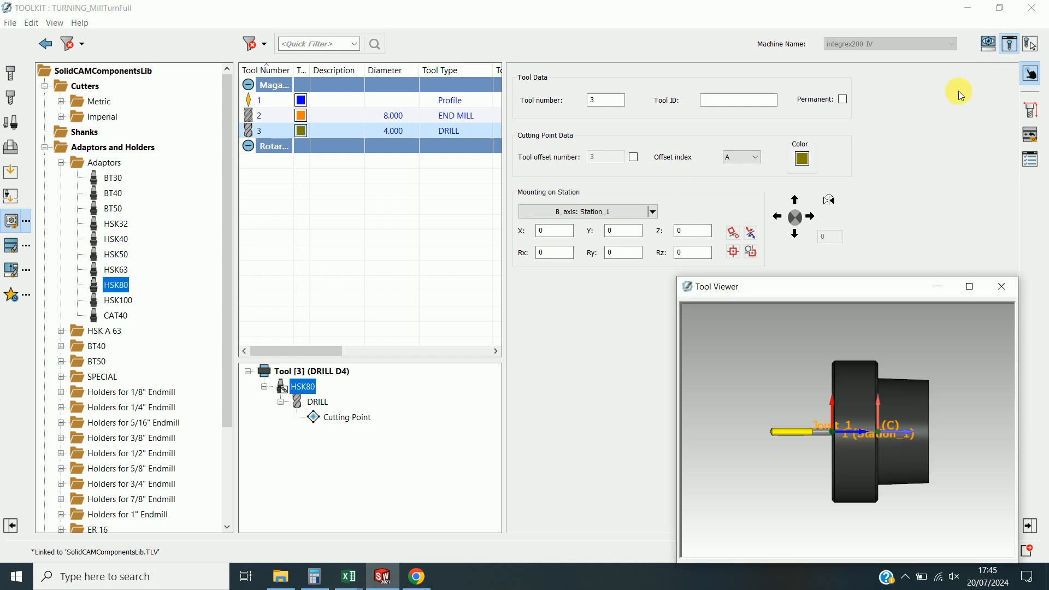
left_click(60, 331)
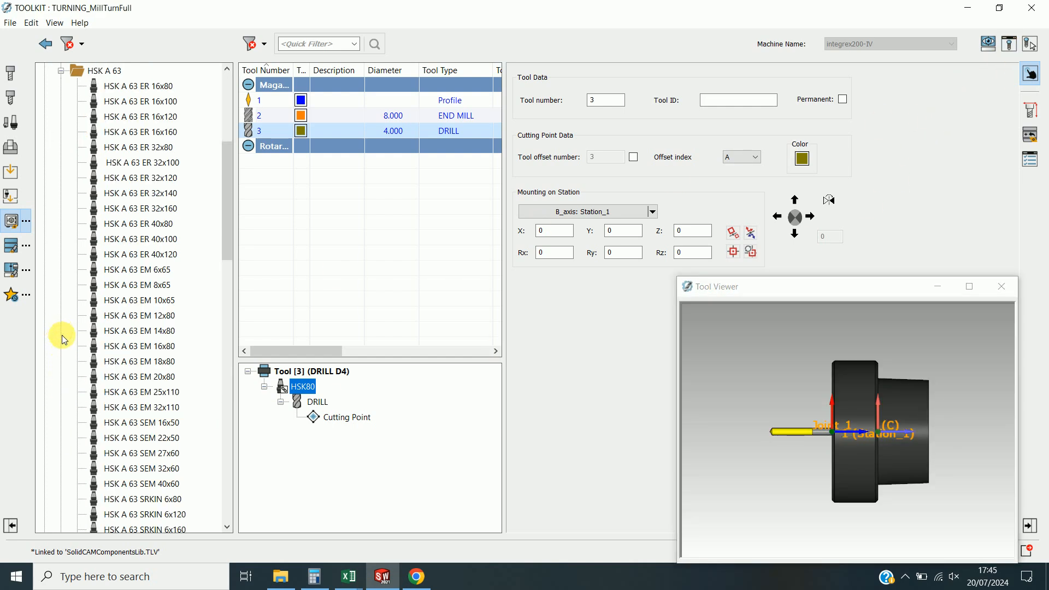
double_click(152, 105)
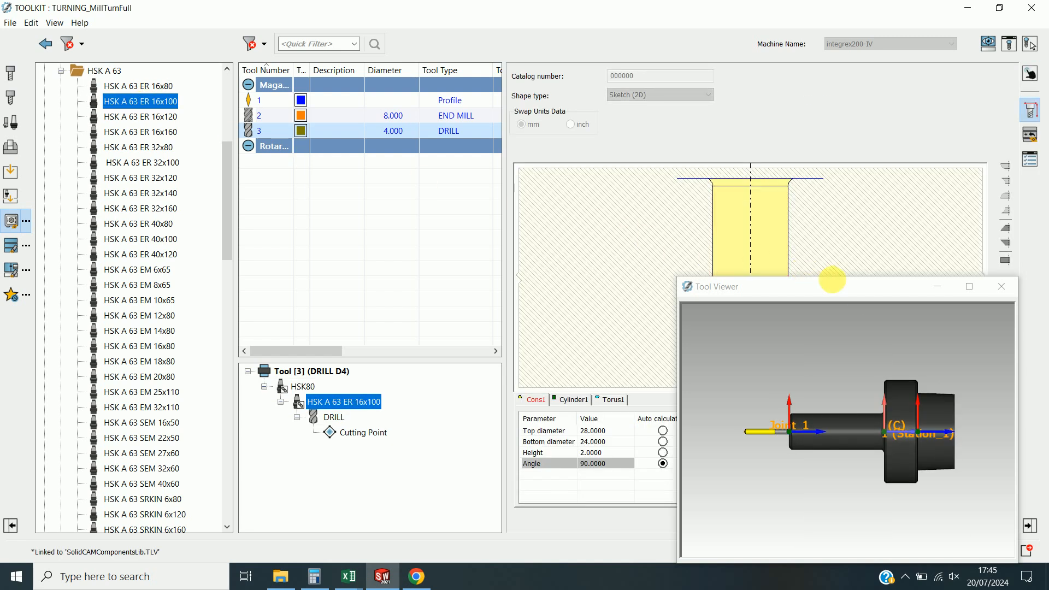
left_click(850, 289)
left_click_drag(850, 288, 738, 176)
left_click(993, 553)
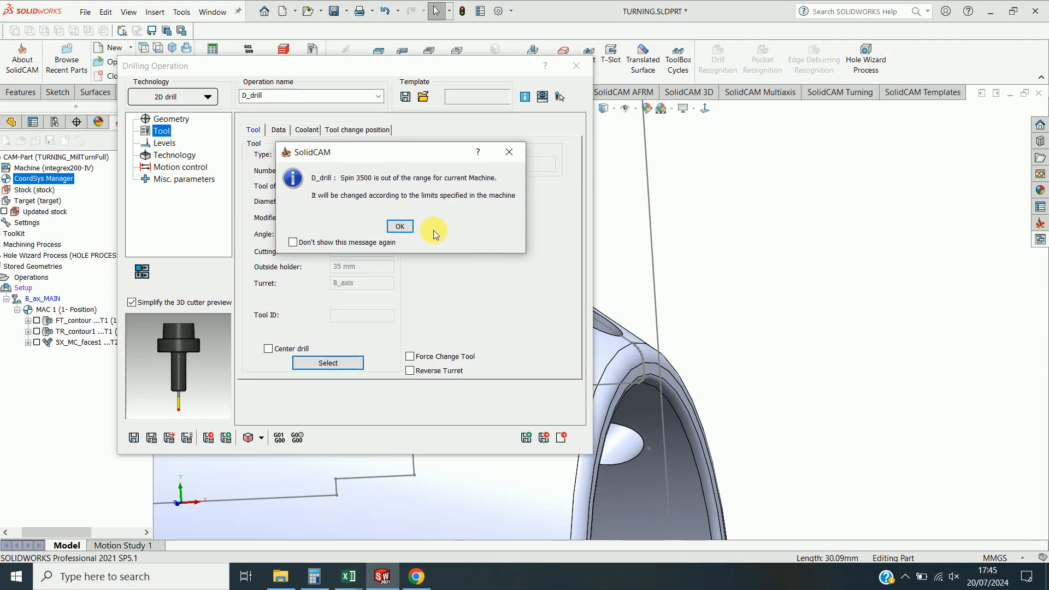
left_click(400, 227)
Save and calculate the drilling operation, then close it.
left_click(164, 143)
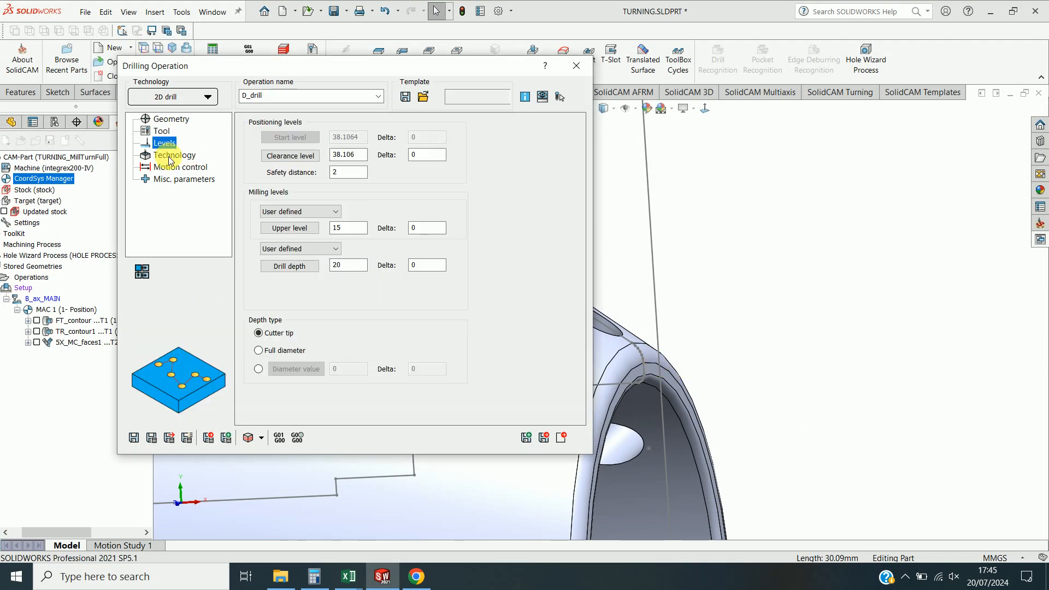
left_click(172, 155)
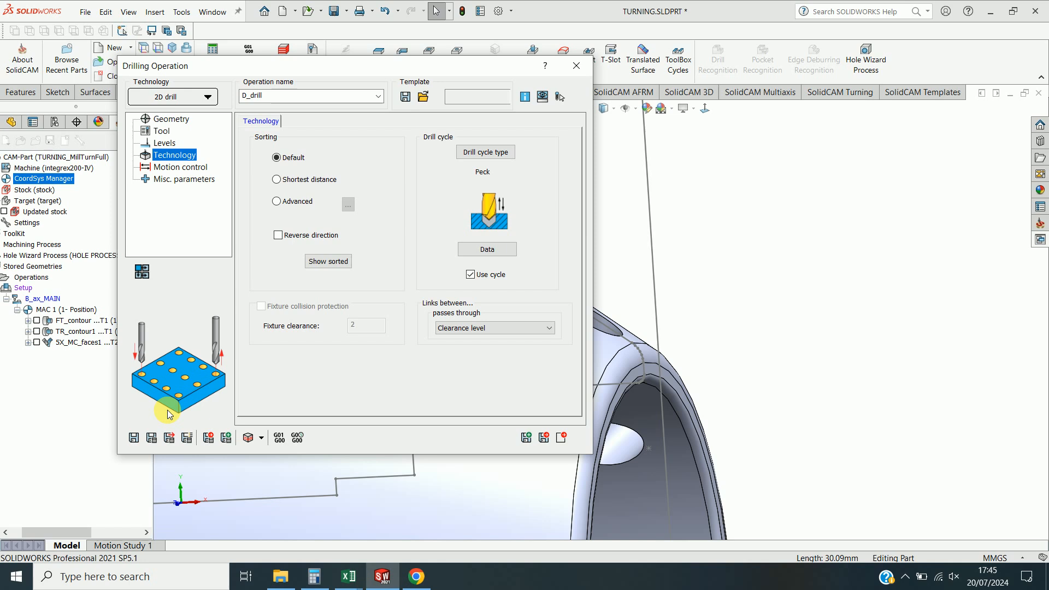
left_click(151, 438)
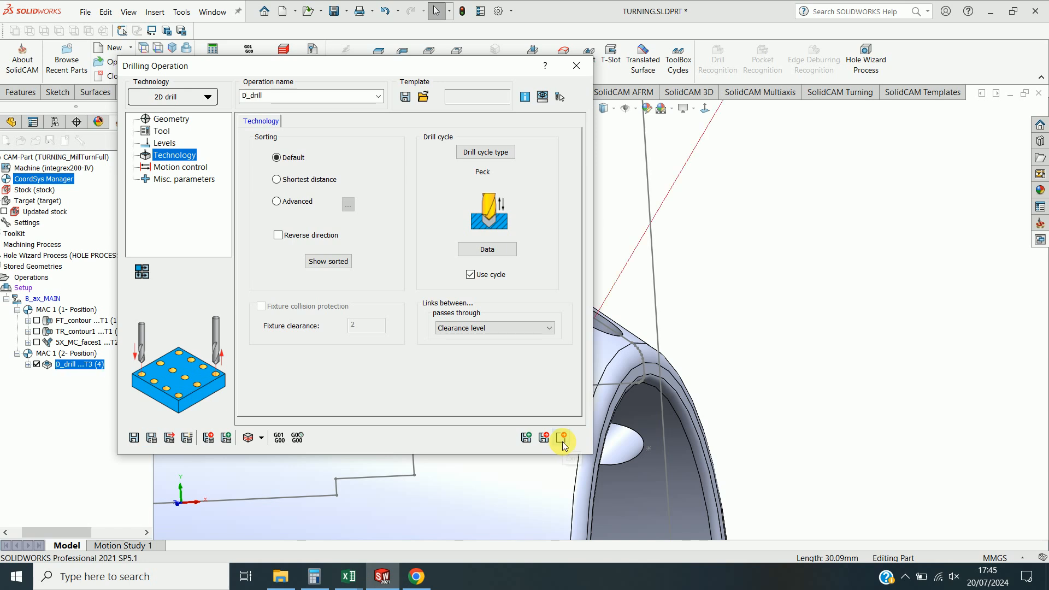
left_click(563, 440)
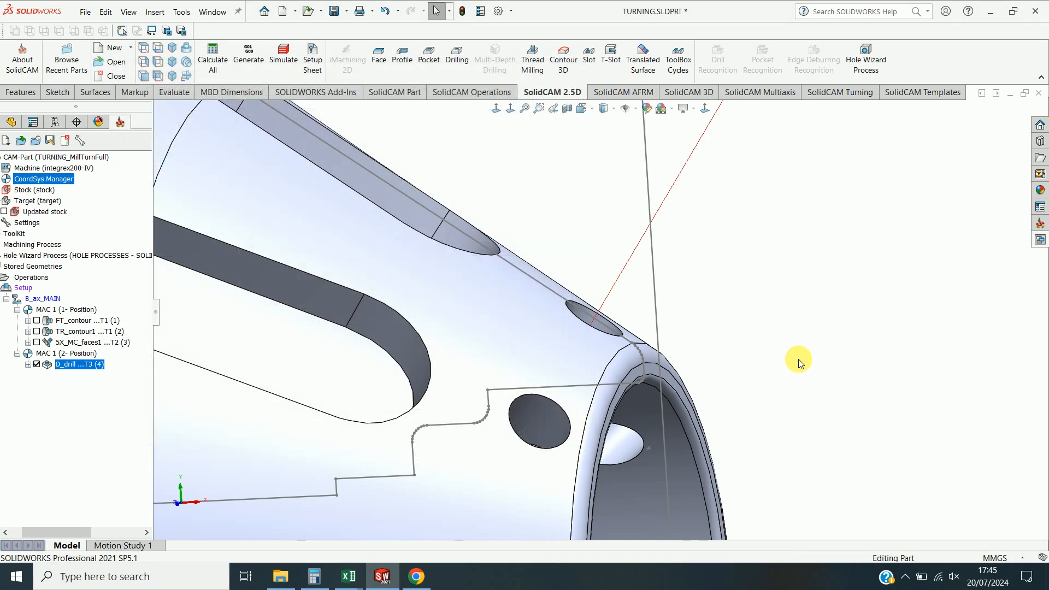
Simulate the drilling operation in Host CAD and SolidVerify modes, then close the simulation.
right_click(100, 369)
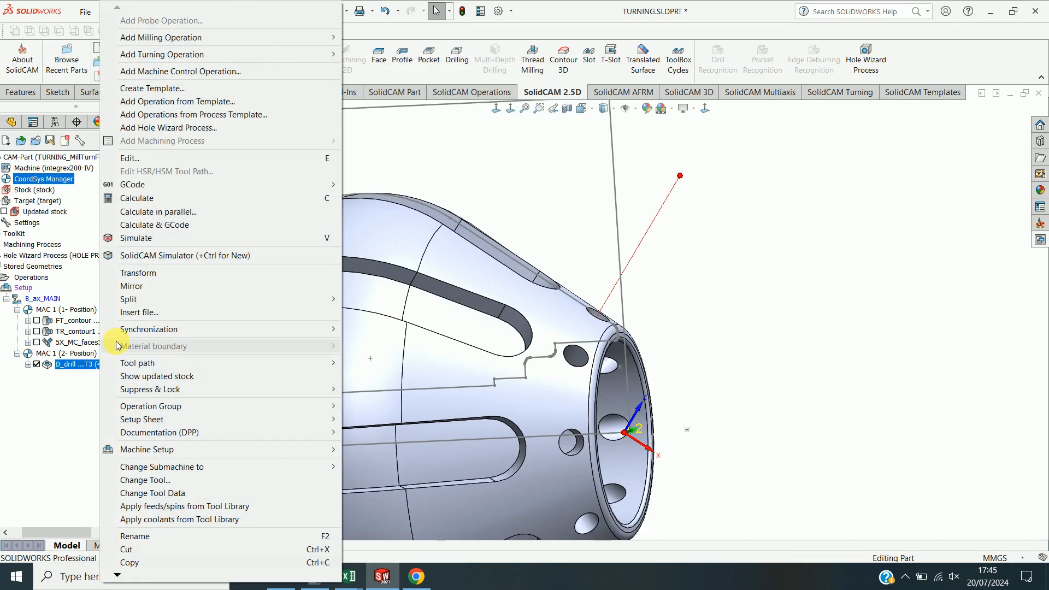
left_click(141, 235)
scroll(522, 216, "up", 3)
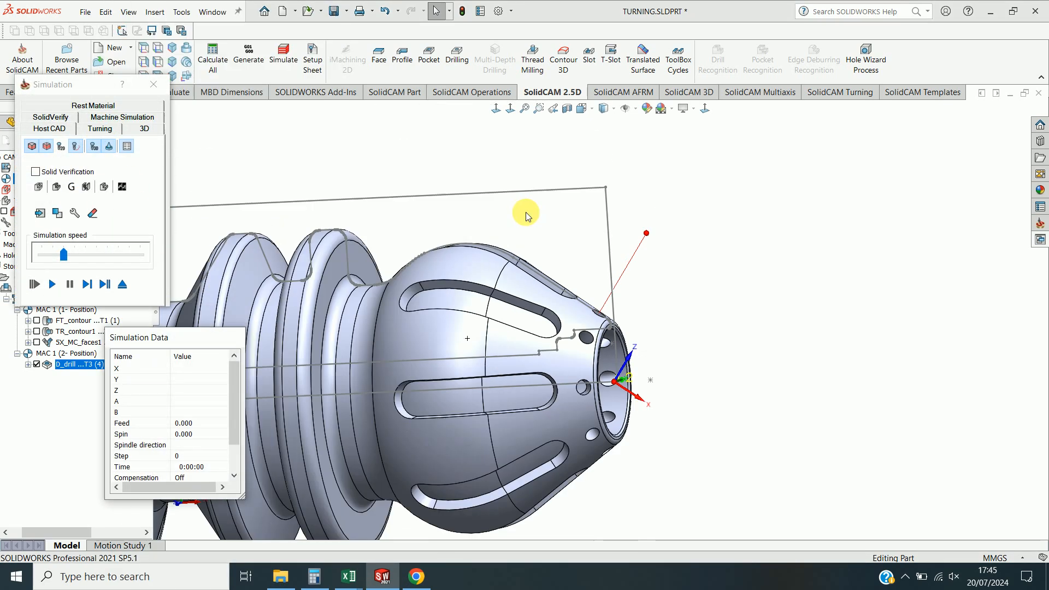
left_click(52, 283)
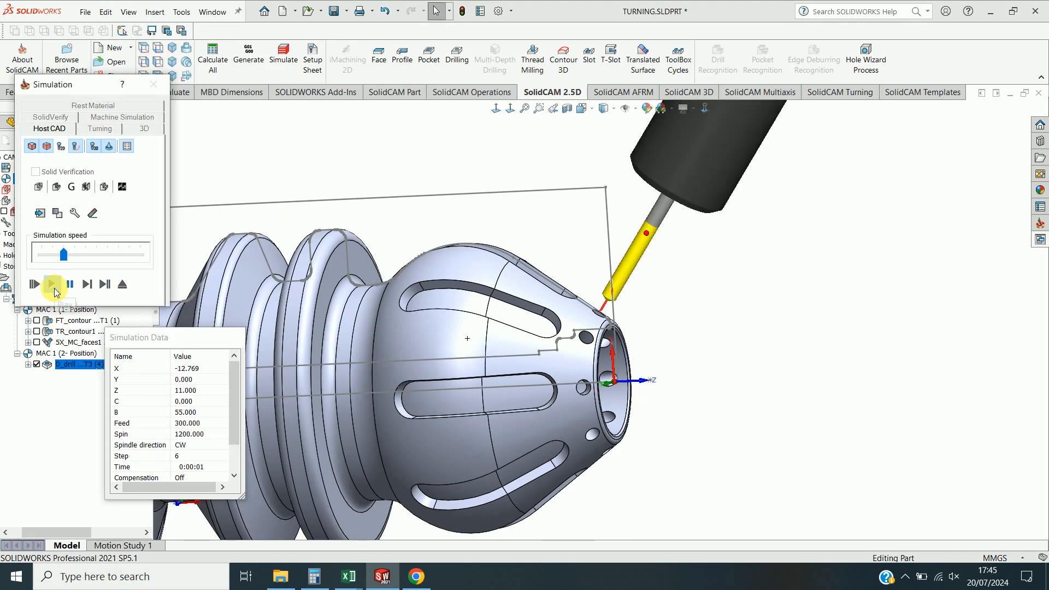
left_click(50, 117)
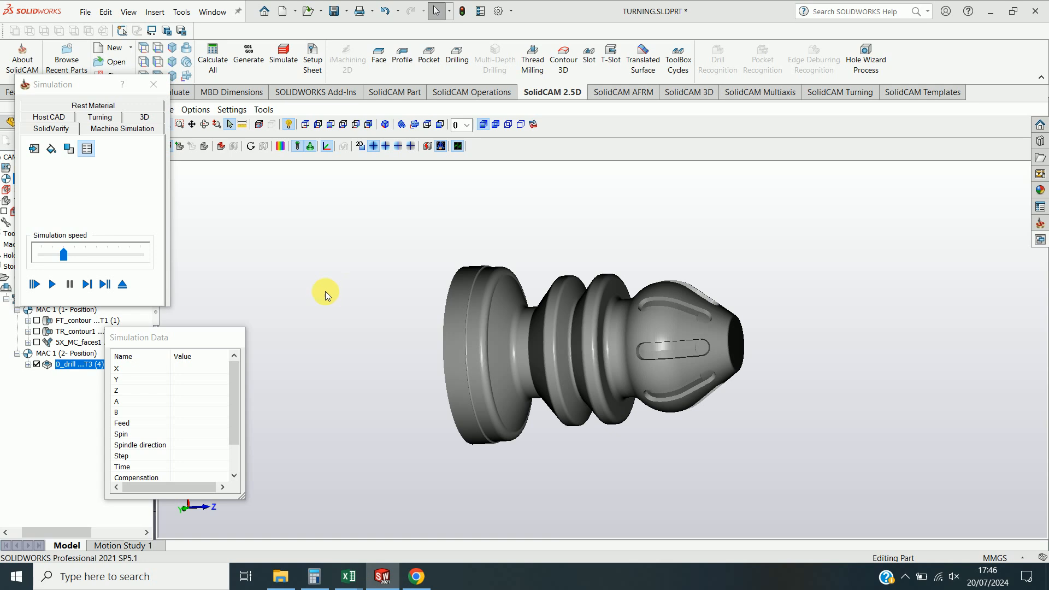
left_click(55, 284)
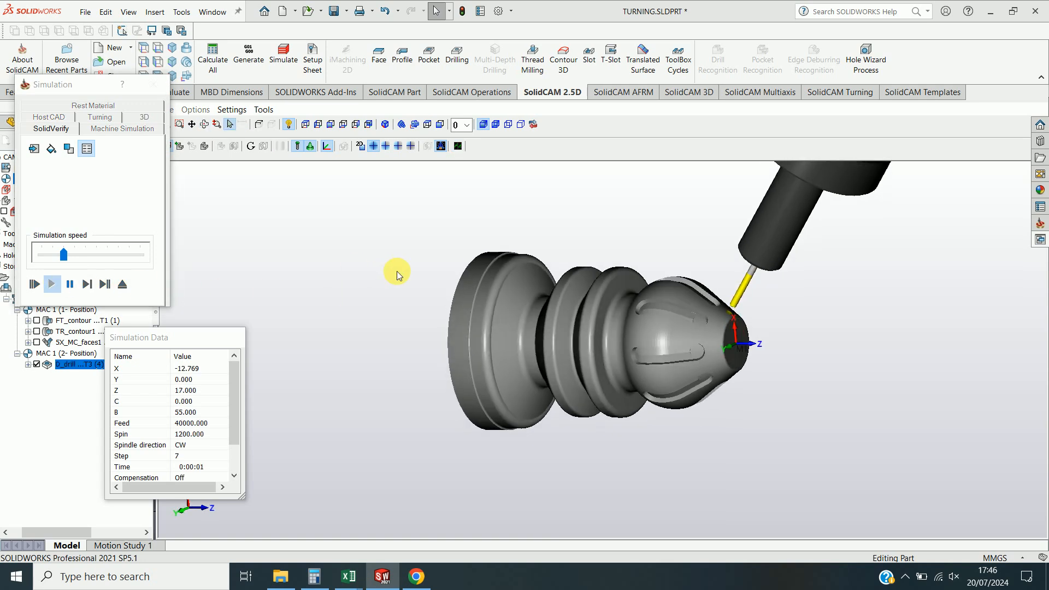
scroll(718, 287, "up", 5)
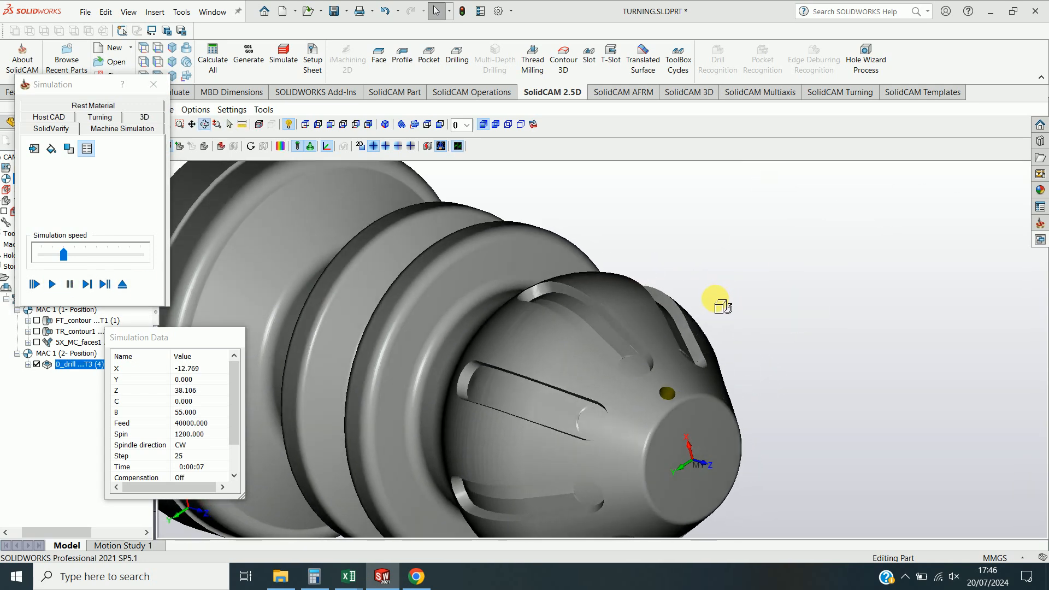
left_click(153, 84)
scroll(634, 402, "down", 6)
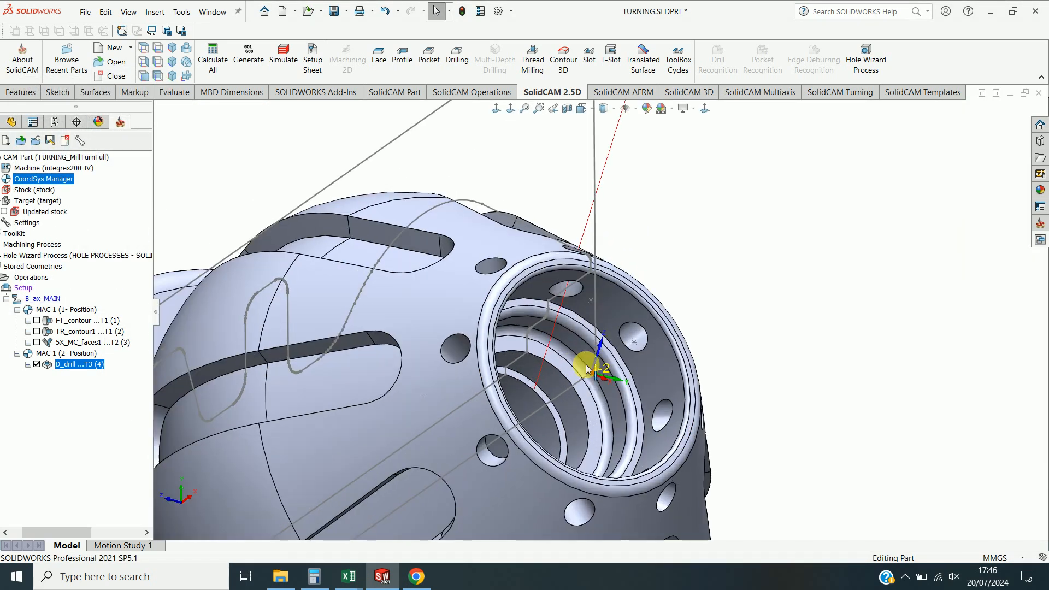
Edit the drilling operation to set the drill depth to 15, then save, recalculate and close it.
scroll(566, 366, "up", 2)
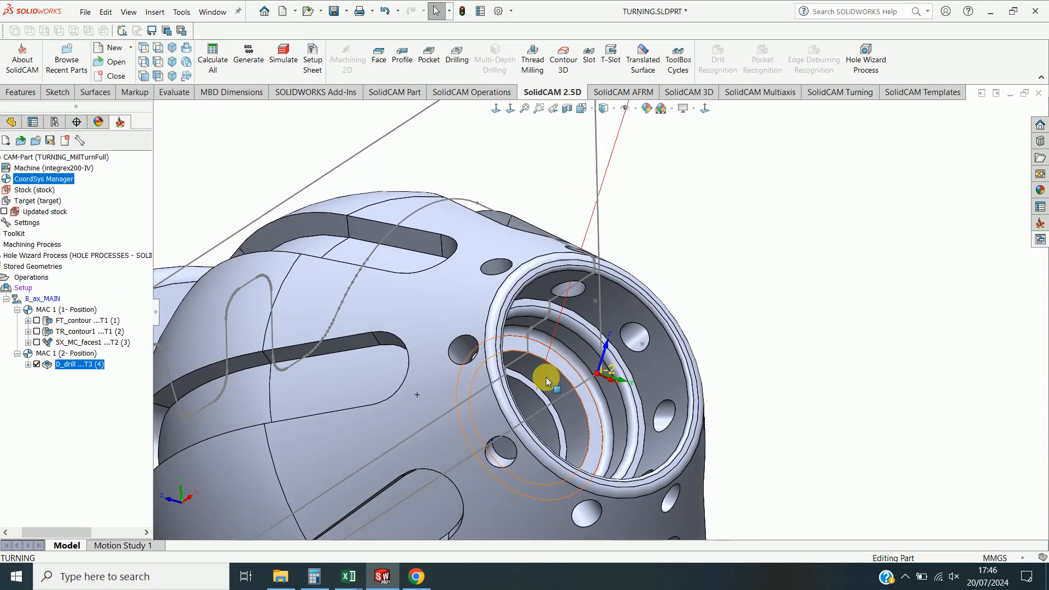
left_click(82, 365)
double_click(82, 364)
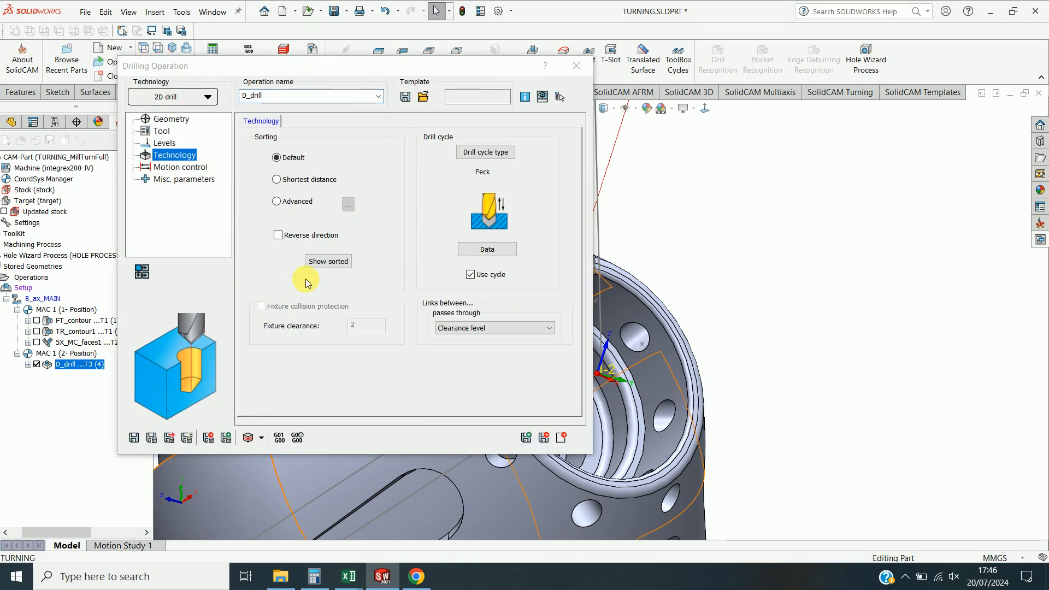
left_click(158, 143)
left_click(347, 266)
left_click(284, 267)
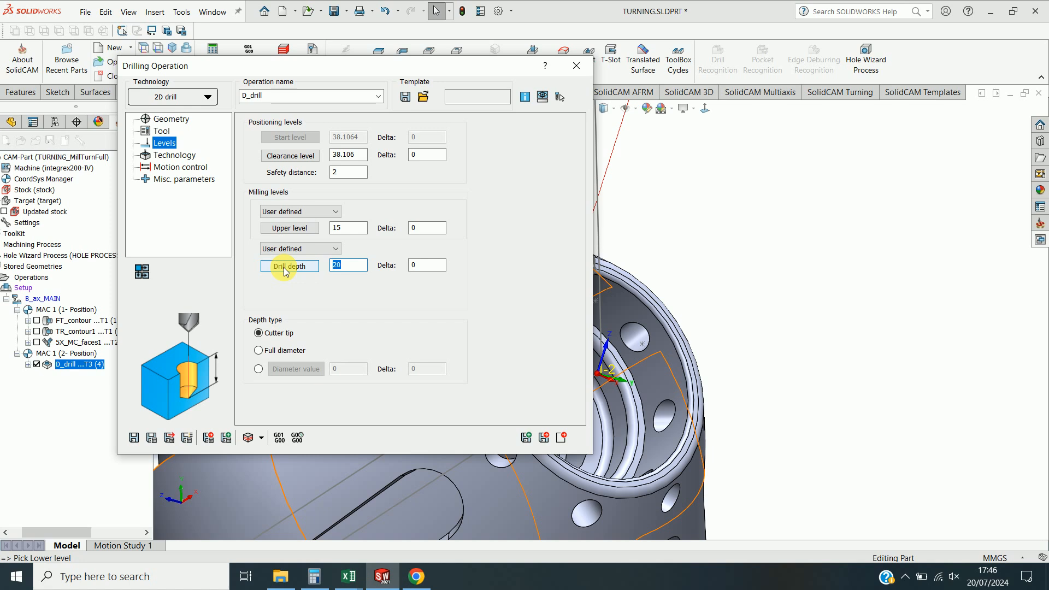
left_click(151, 438)
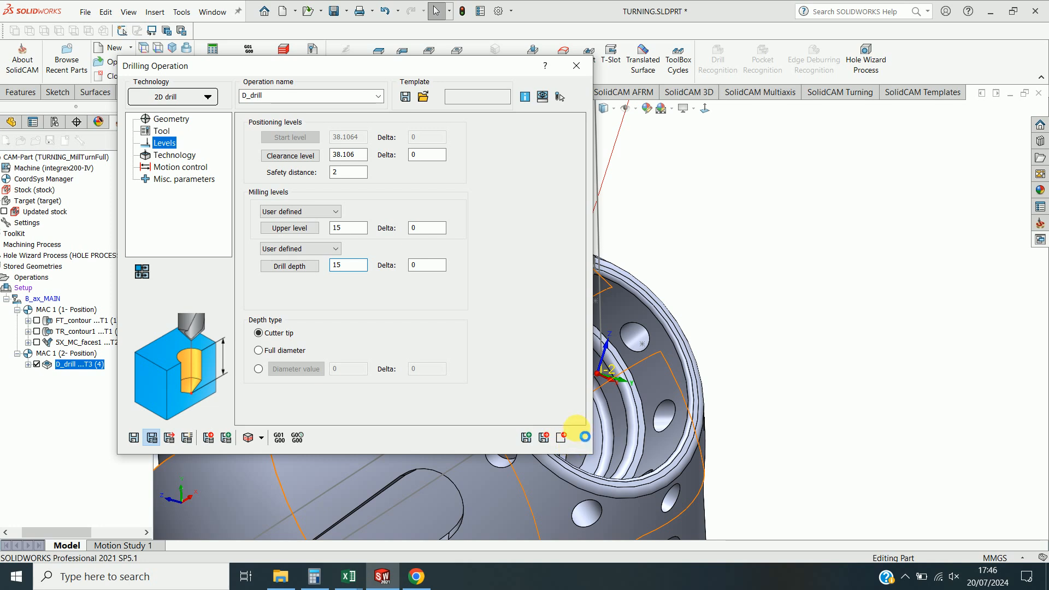
left_click(563, 438)
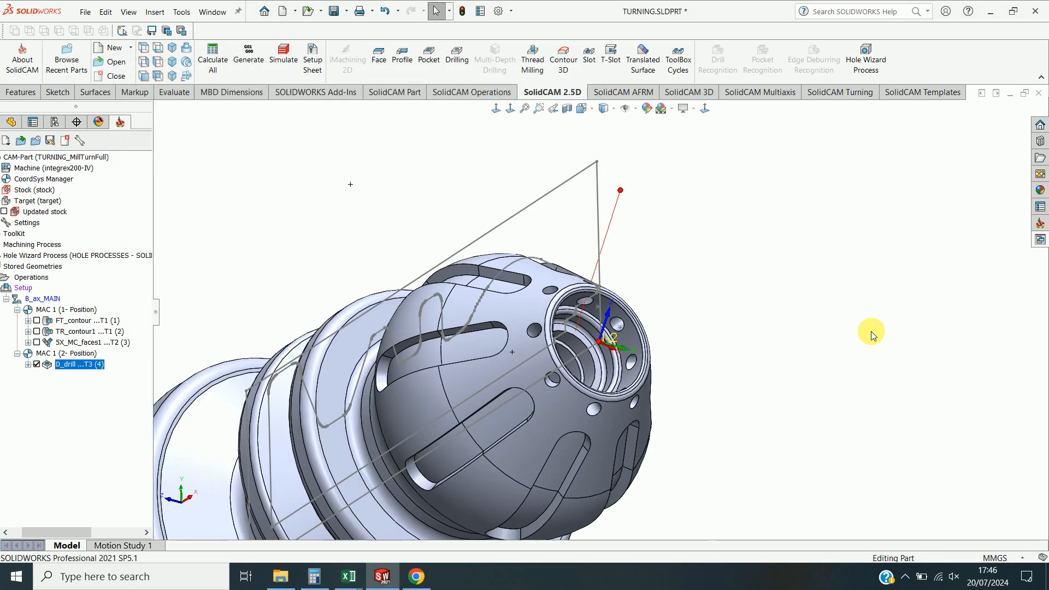
Simulate the updated drilling operation in Host CAD mode.
middle_click_drag(510, 483, 534, 464)
scroll(592, 398, "down", 4)
middle_click_drag(581, 427, 543, 275)
scroll(593, 155, "down", 2)
middle_click_drag(594, 161, 546, 284)
right_click(85, 364)
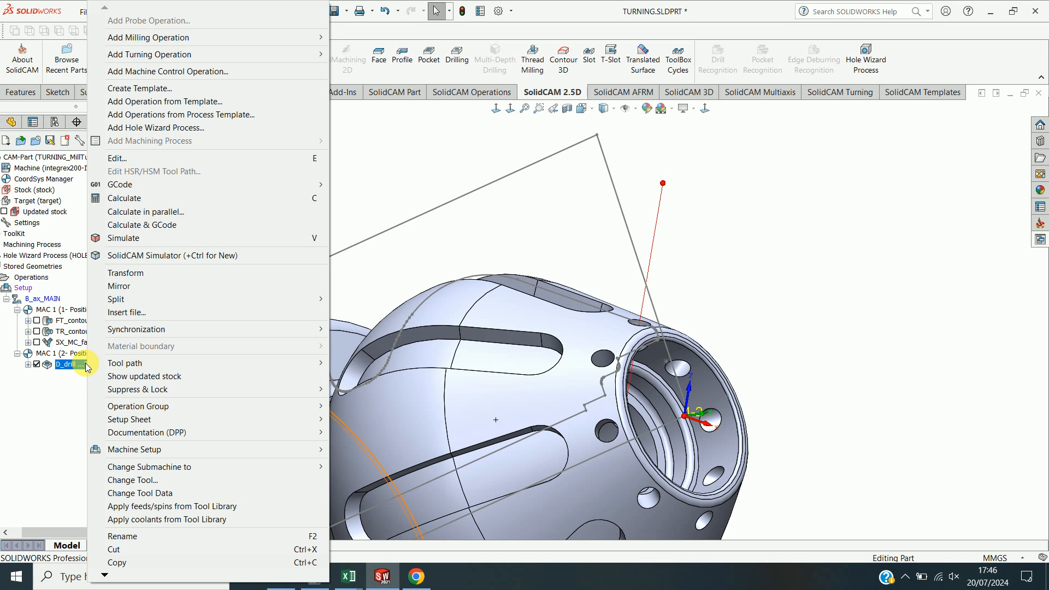
left_click(137, 239)
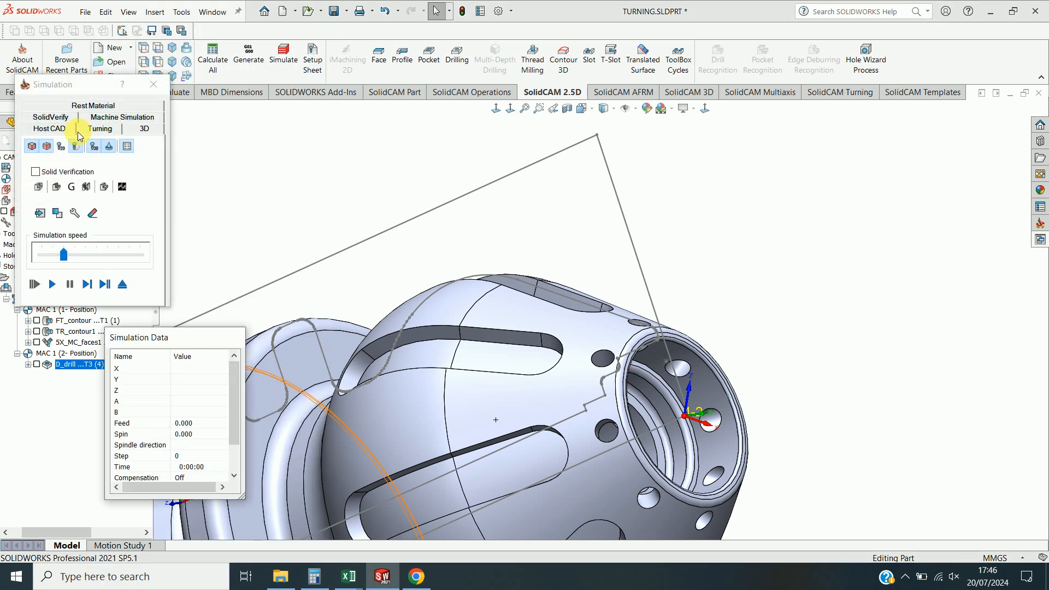
left_click(92, 284)
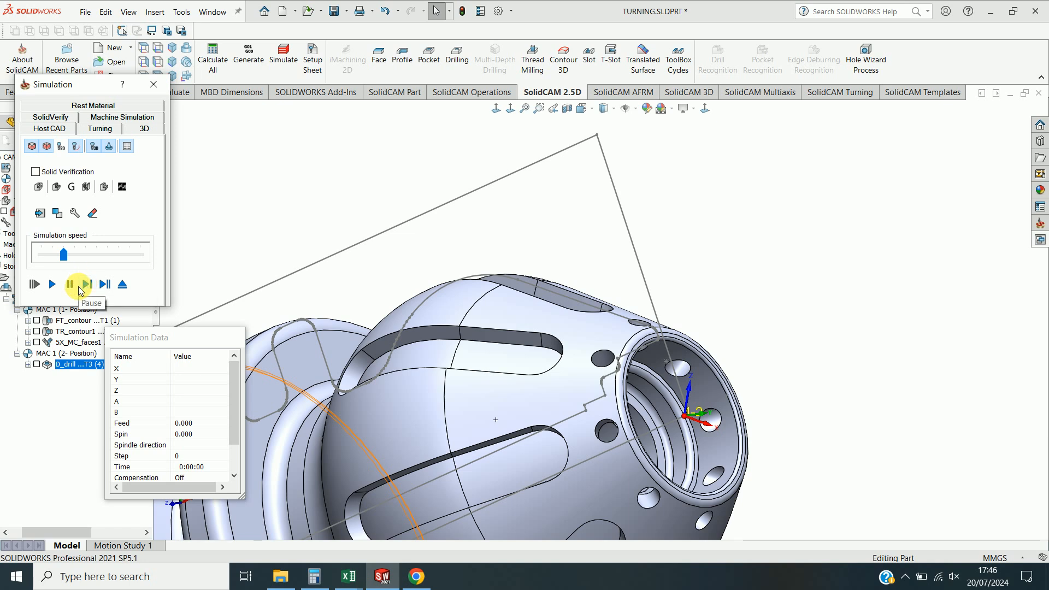
left_click(105, 285)
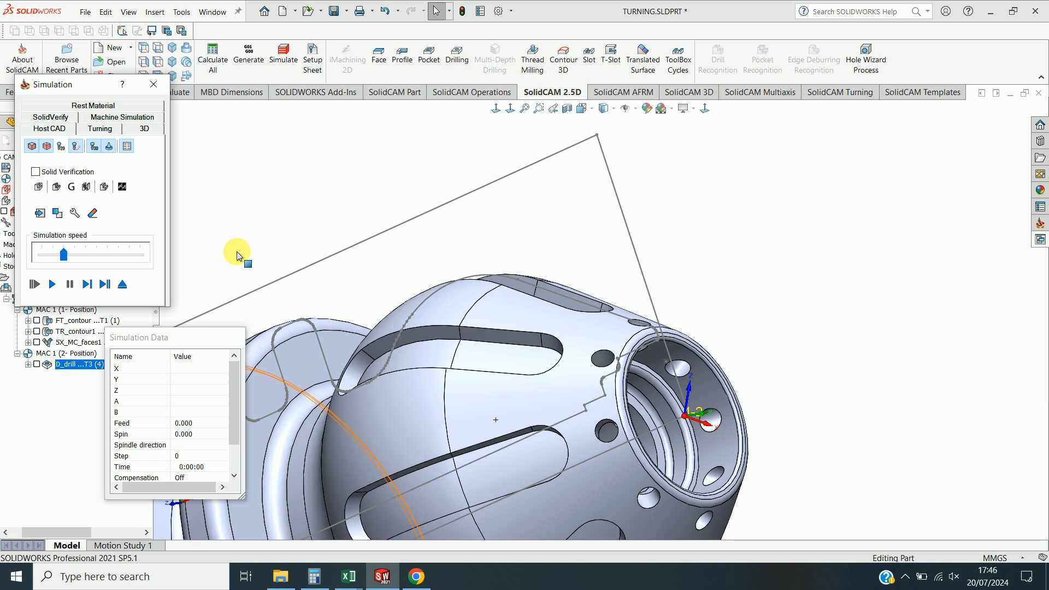
middle_click_drag(404, 259, 291, 234)
left_click(53, 285)
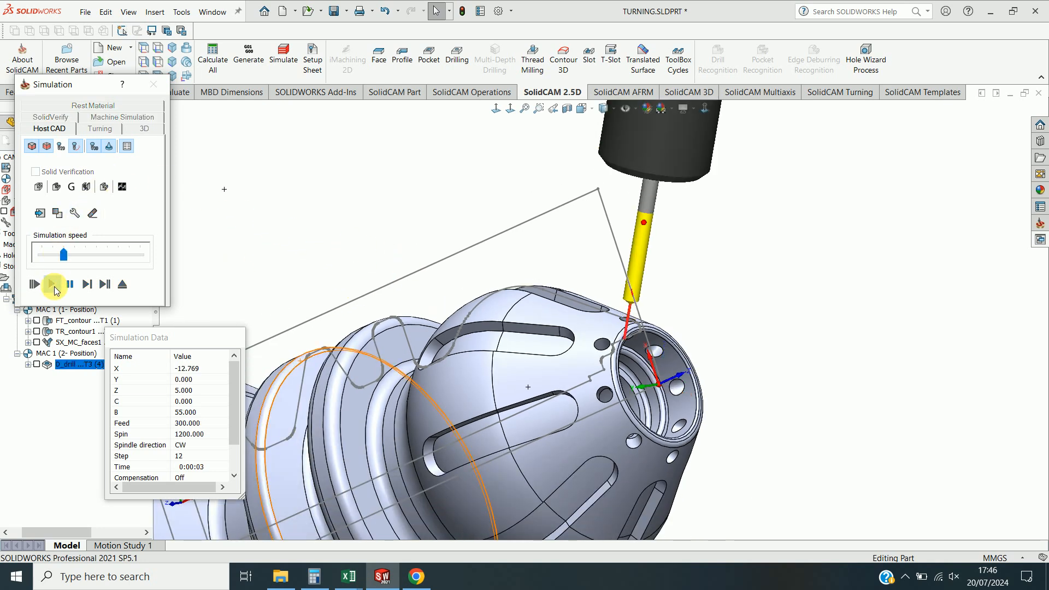
Close the simulation, reopen the drilling operation and save and recalculate it.
left_click(149, 83)
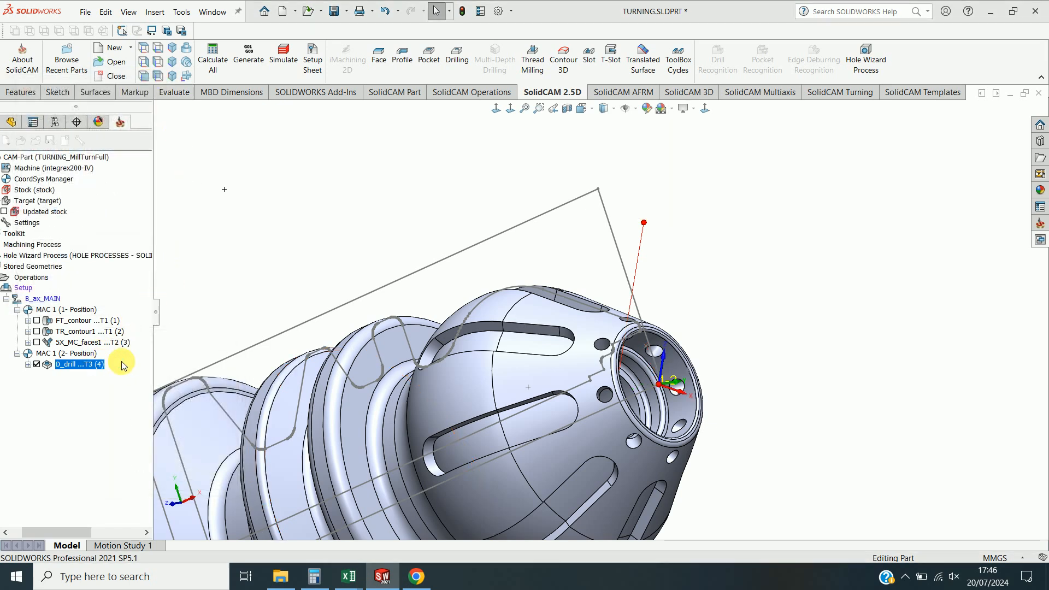
double_click(104, 365)
left_click(265, 268)
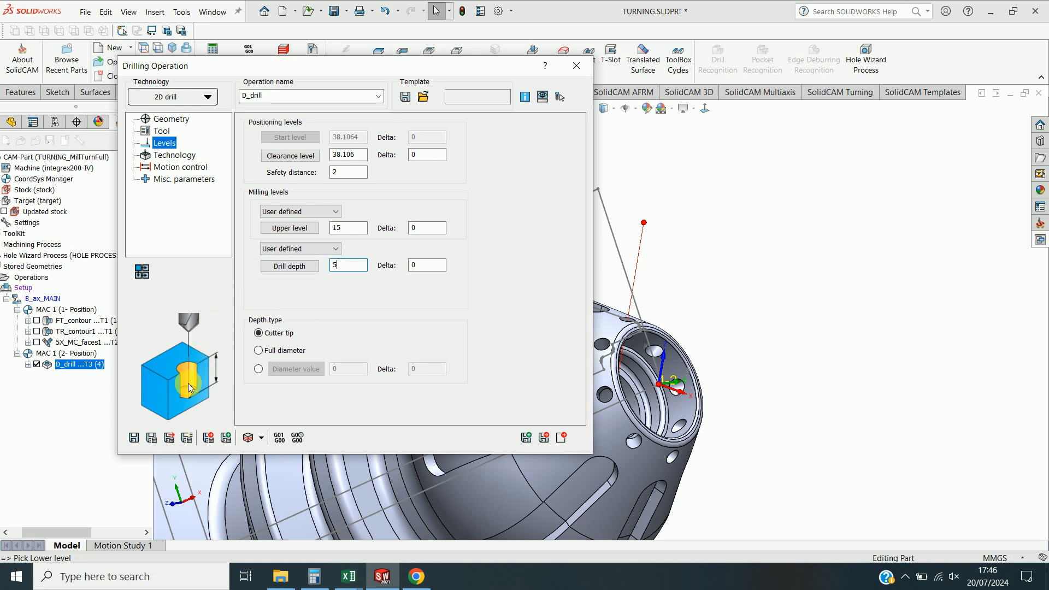
left_click(152, 437)
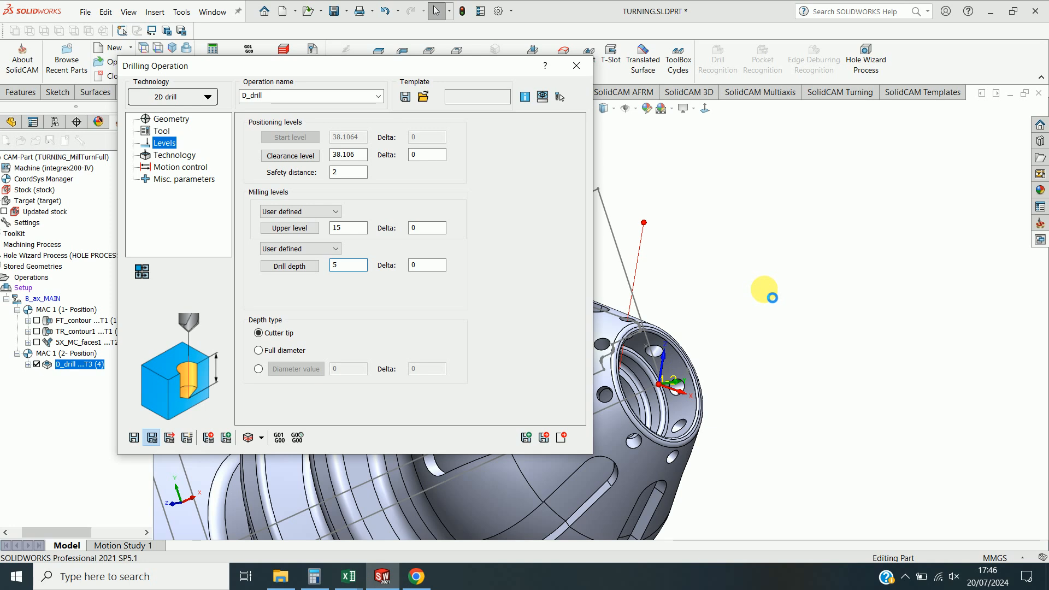
Simulate the drilling operation step by step in Host CAD mode, then close the simulation.
middle_click_drag(764, 289, 745, 240)
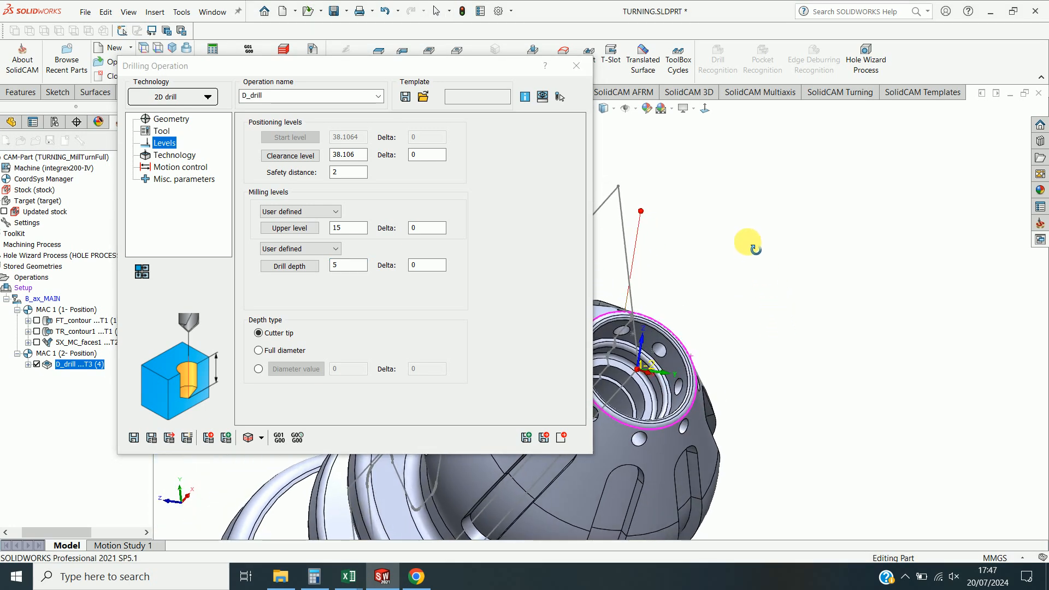
left_click(248, 437)
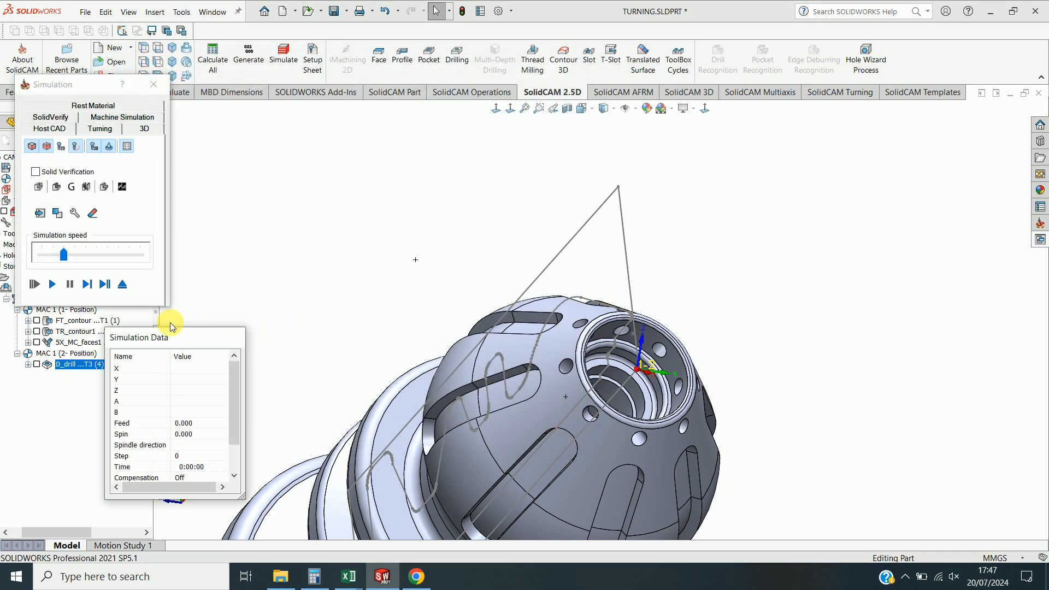
left_click(88, 285)
left_click(90, 284)
left_click(90, 284)
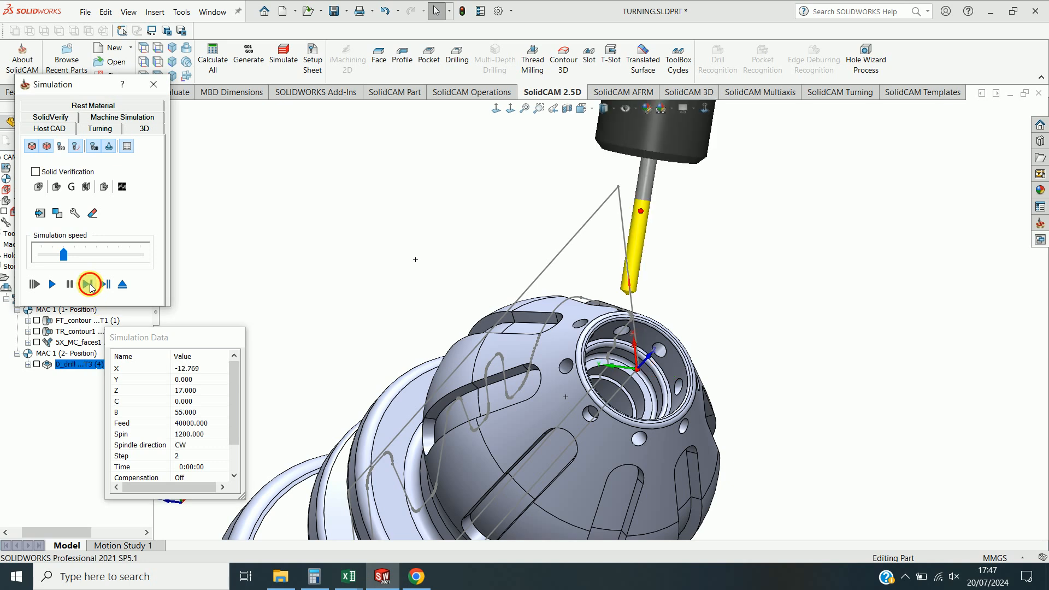
left_click(90, 284)
left_click(90, 285)
left_click(90, 284)
left_click(91, 284)
left_click(91, 284)
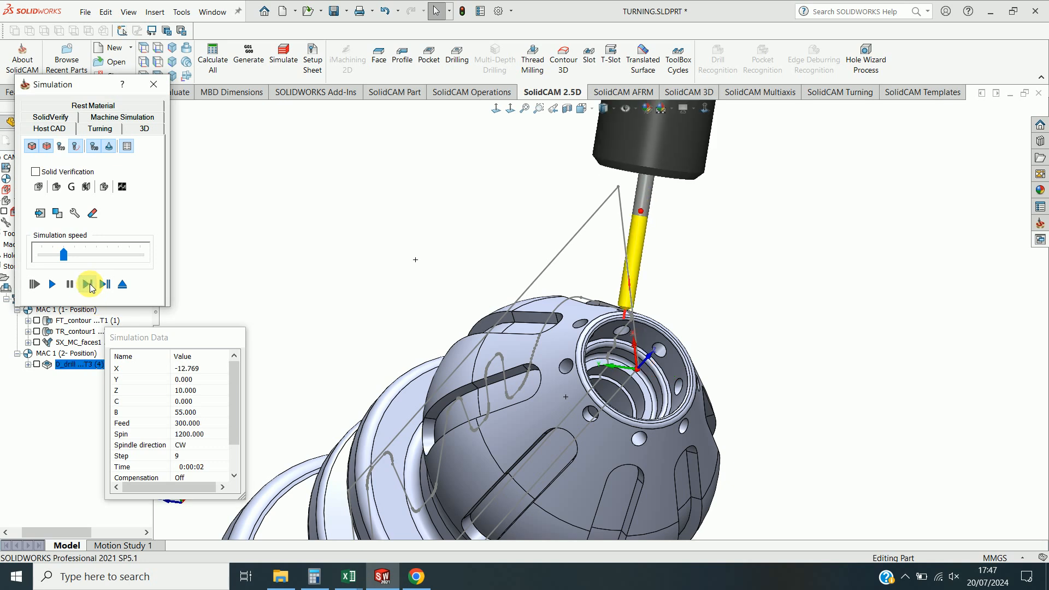
left_click(90, 284)
left_click(153, 84)
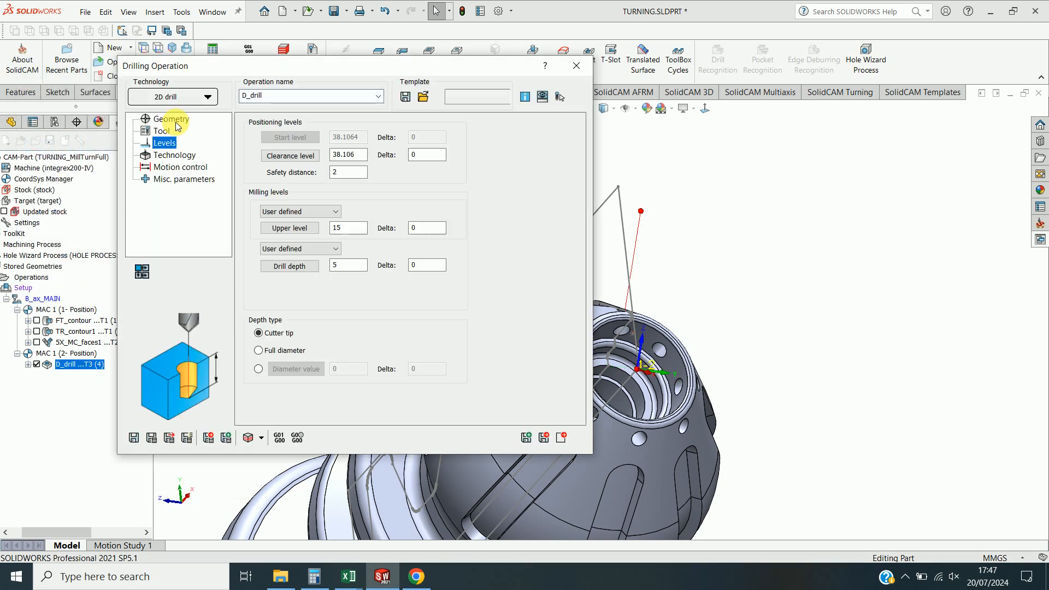
Set the drill depth to 12 by picking the hole bottom on the model, then save and calculate.
left_click(302, 266)
scroll(623, 330, "down", 3)
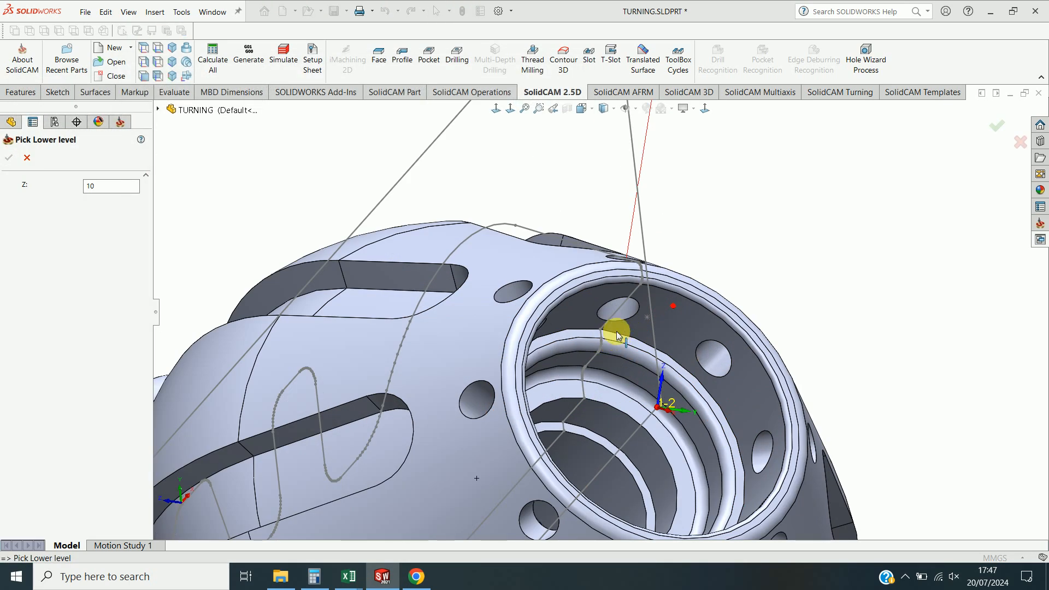
left_click(614, 322)
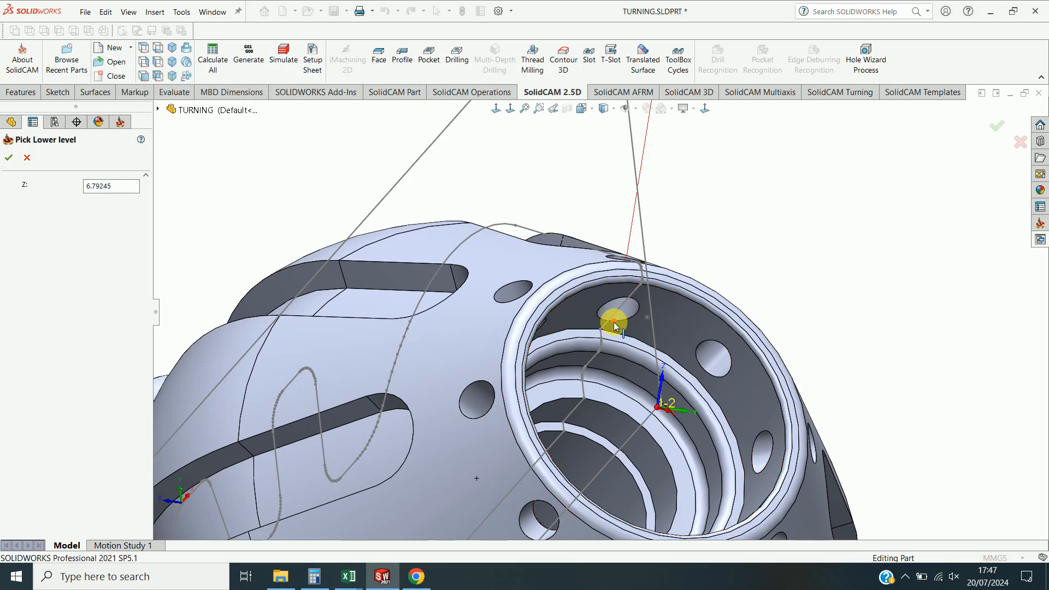
left_click(10, 158)
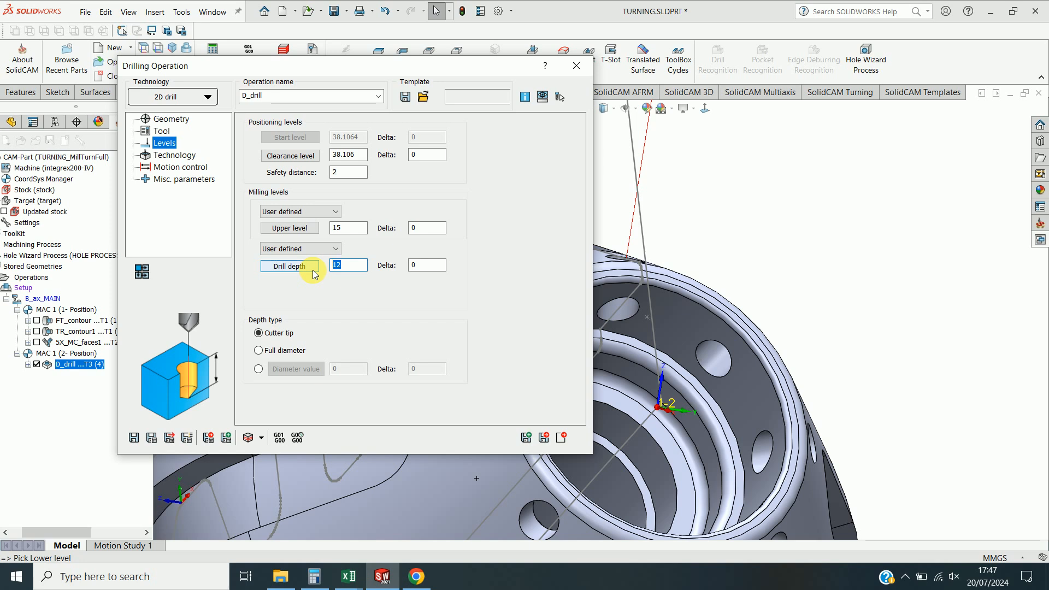
left_click(153, 439)
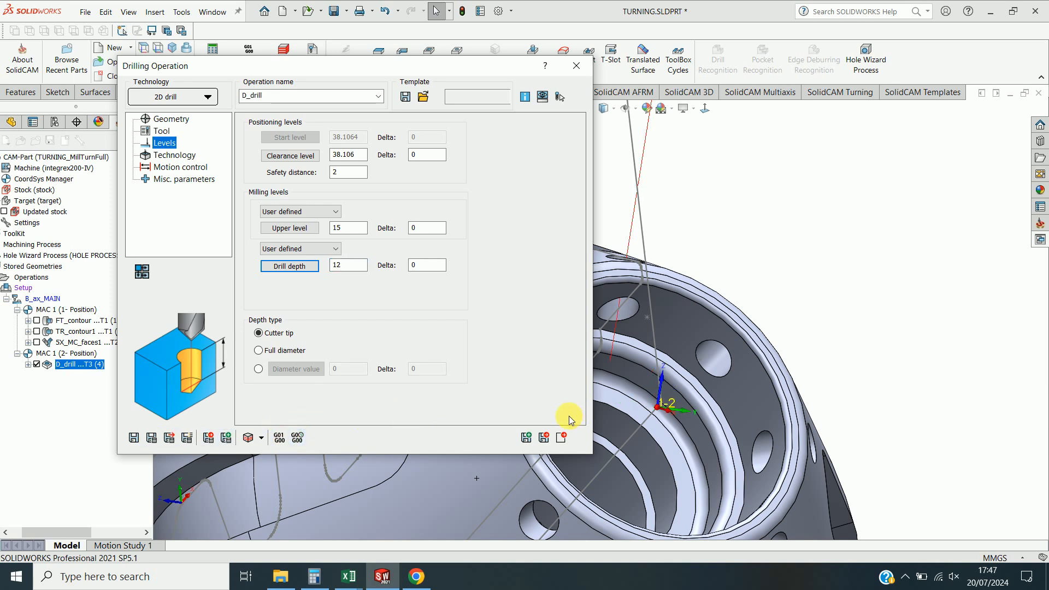
Add a 4th-axis rotate transformation of 45° in 7 steps including the original operation, then save and close the operation.
left_click(561, 438)
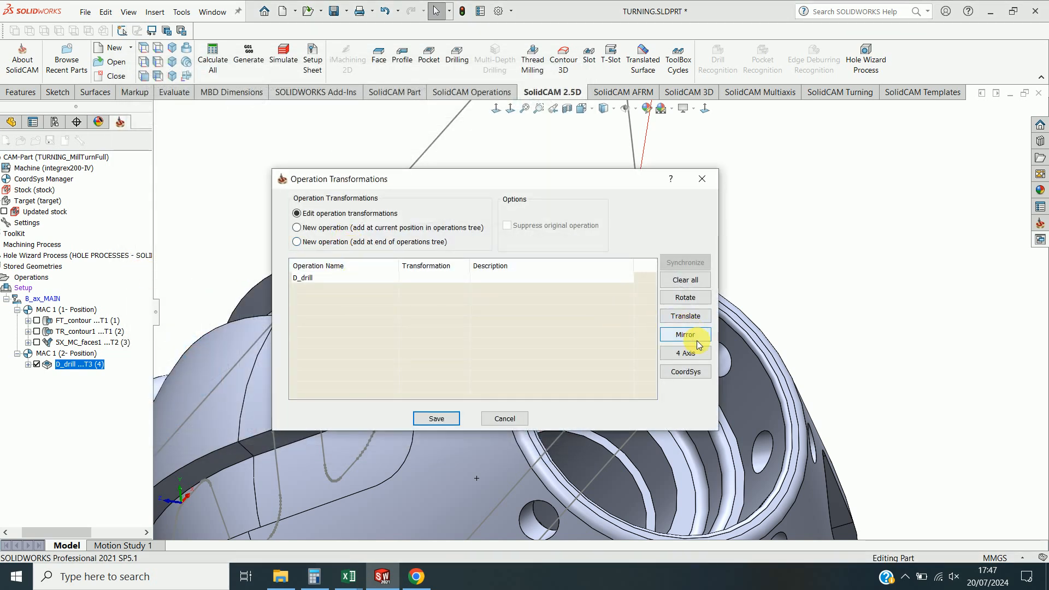
left_click(688, 354)
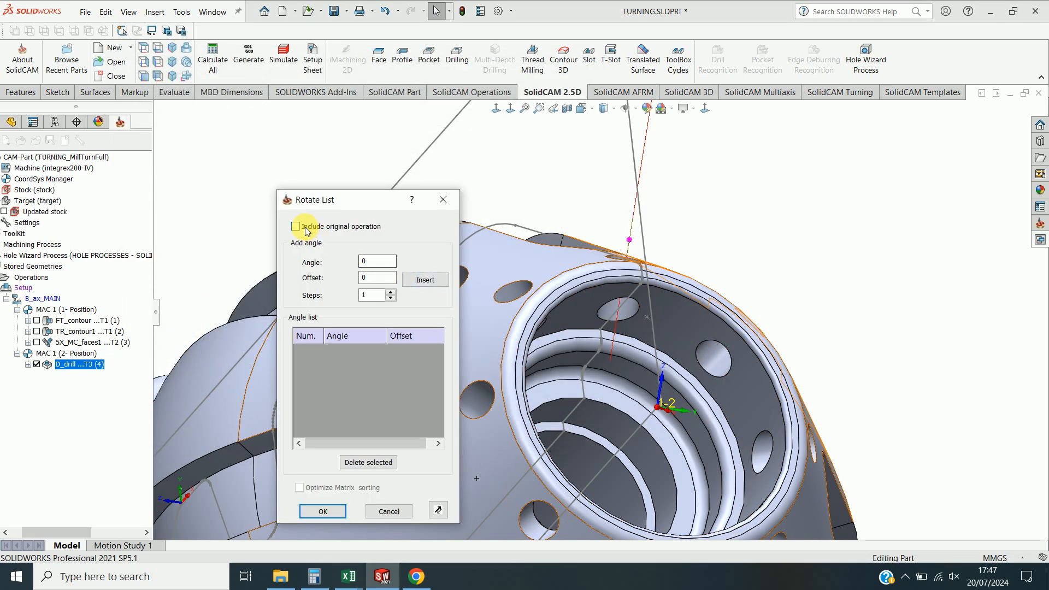
double_click(376, 261)
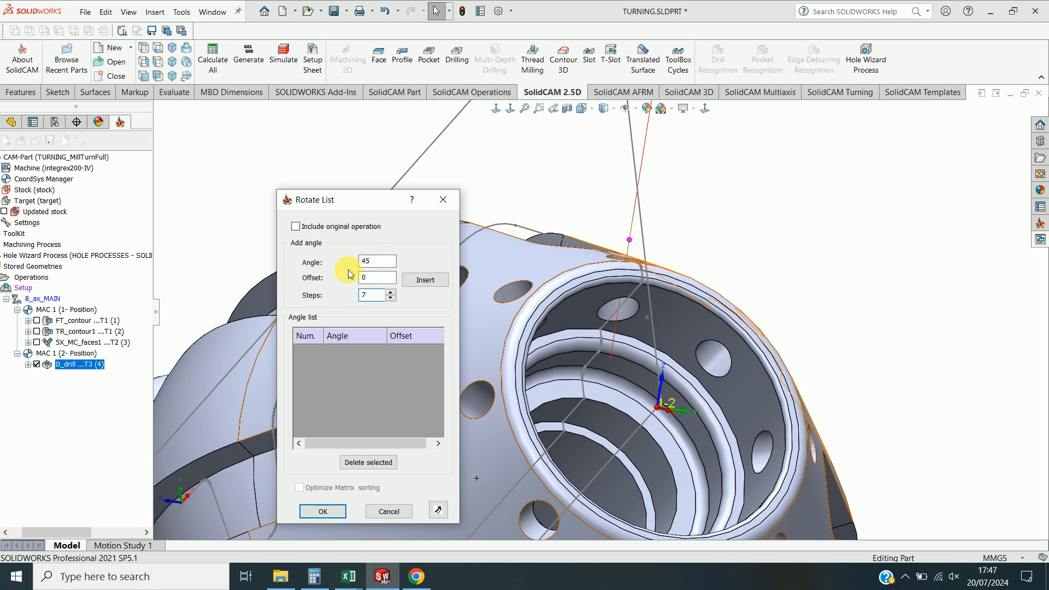
left_click(318, 226)
left_click(431, 283)
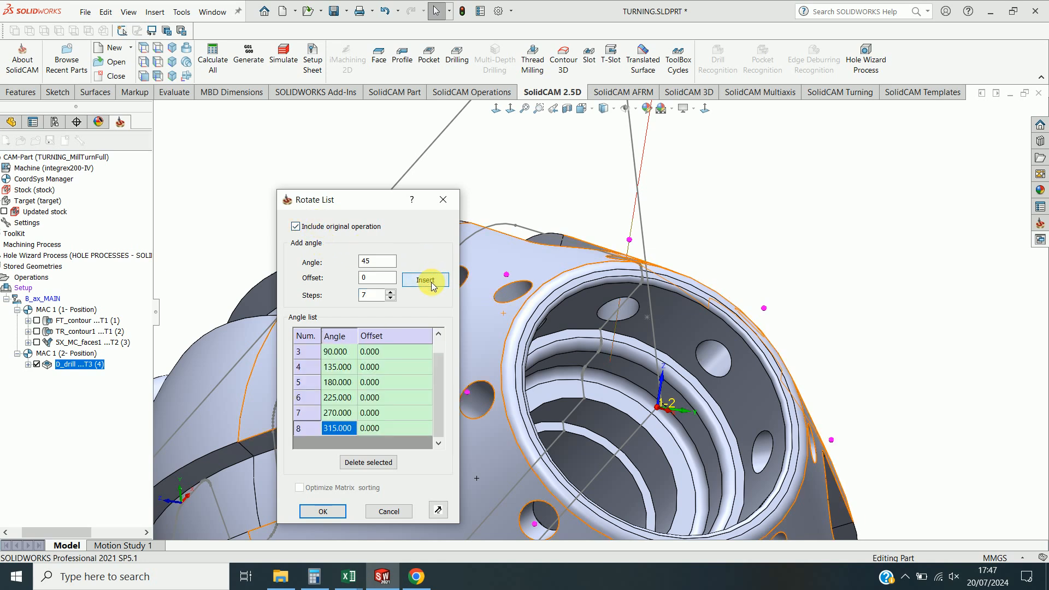
left_click(325, 511)
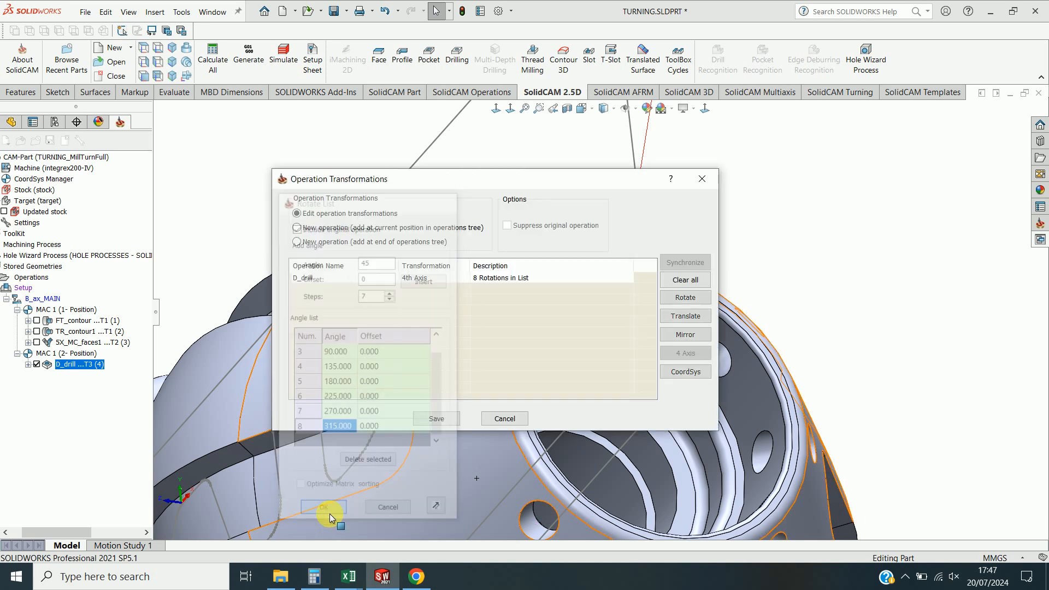
left_click(435, 420)
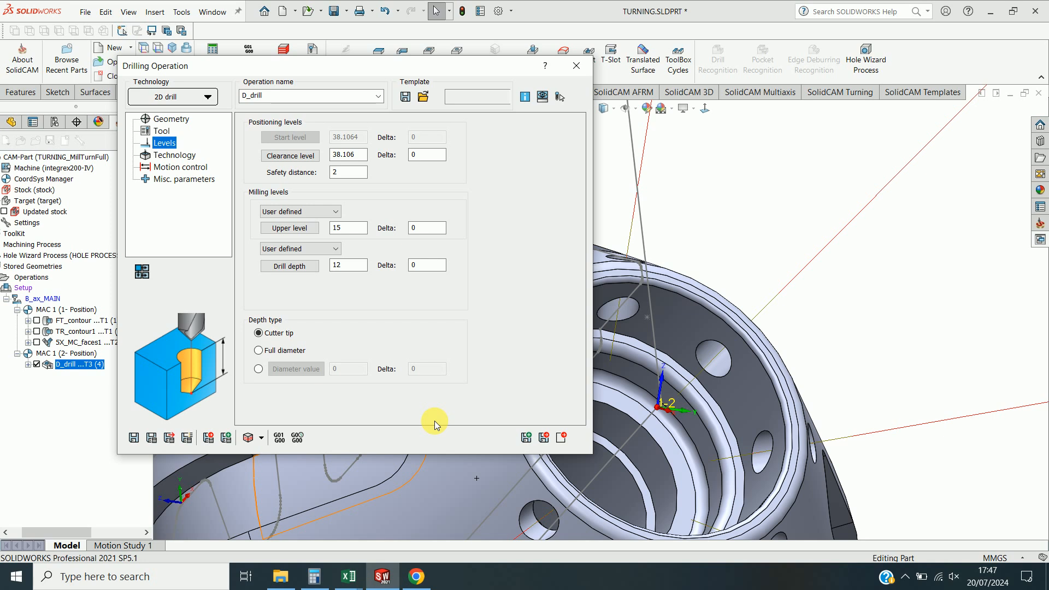
left_click(561, 437)
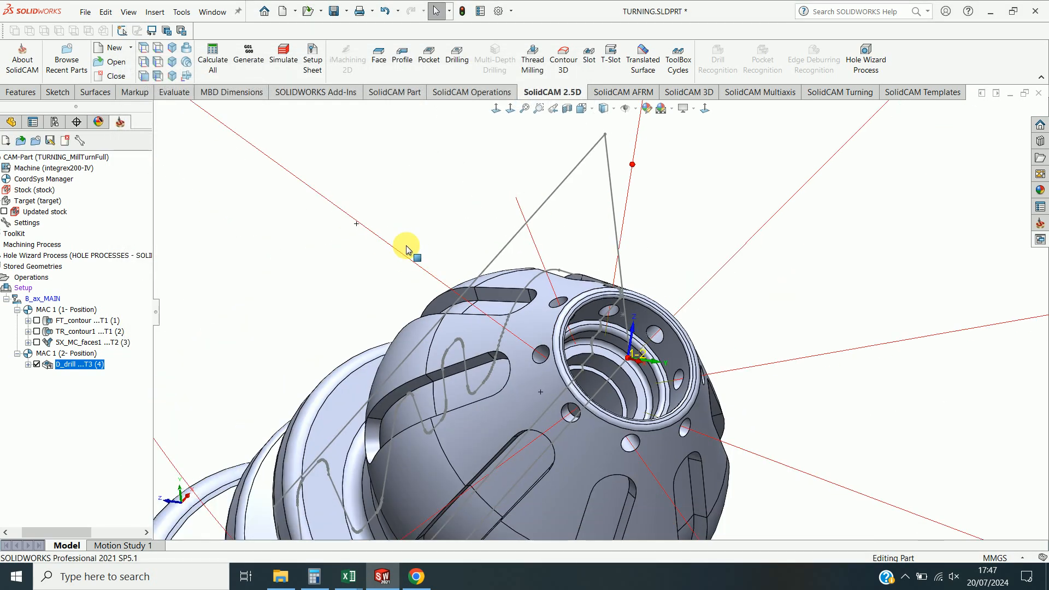
Simulate the drilling operation in SolidVerify mode at a higher speed, then close the simulation.
right_click(94, 375)
left_click(140, 239)
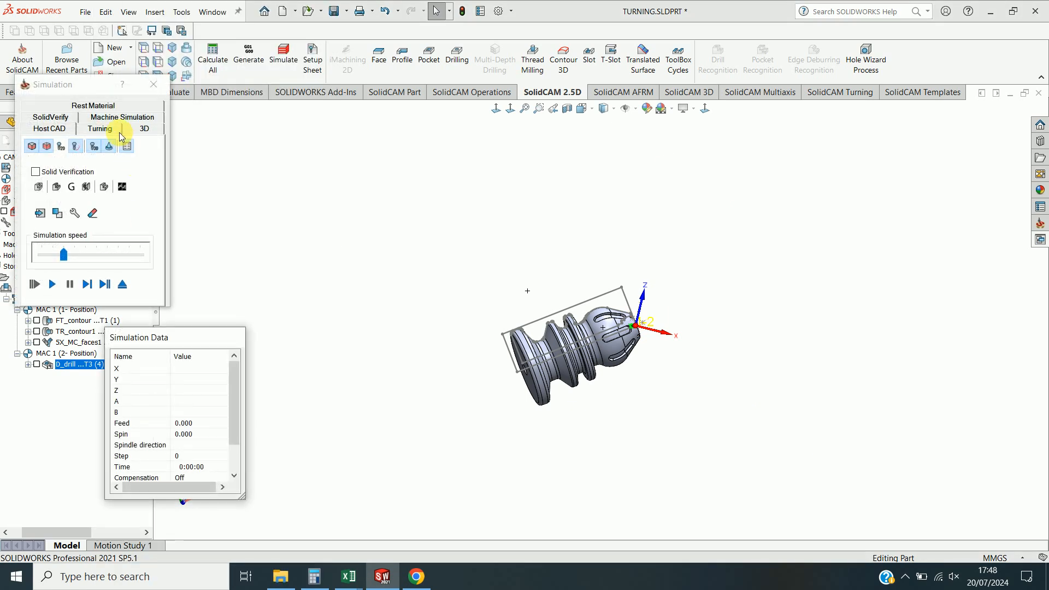
left_click(51, 117)
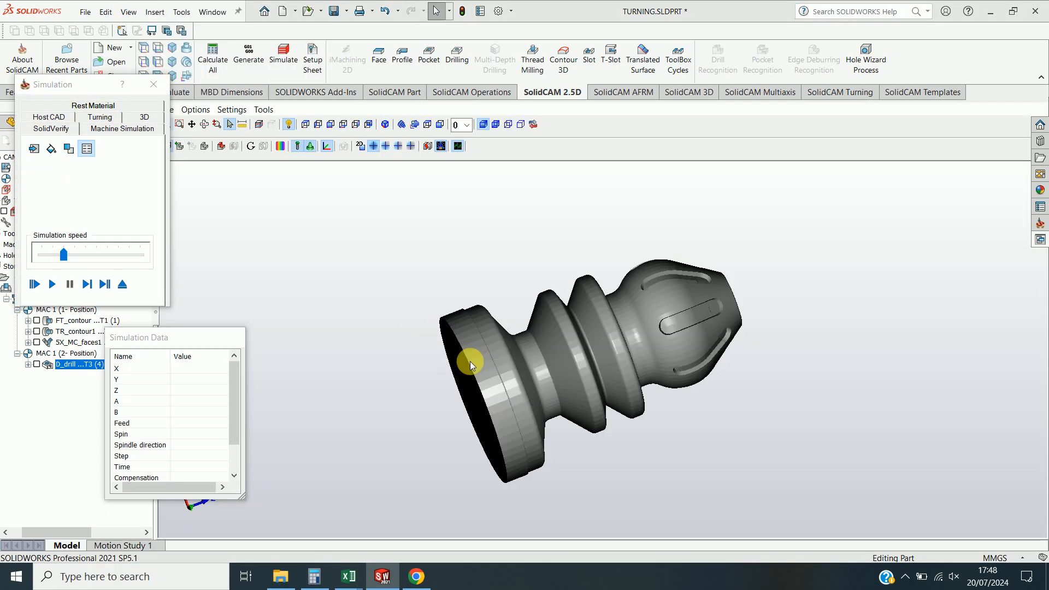
scroll(663, 300, "down", 3)
middle_click_drag(663, 300, 647, 312)
scroll(756, 278, "down", 1)
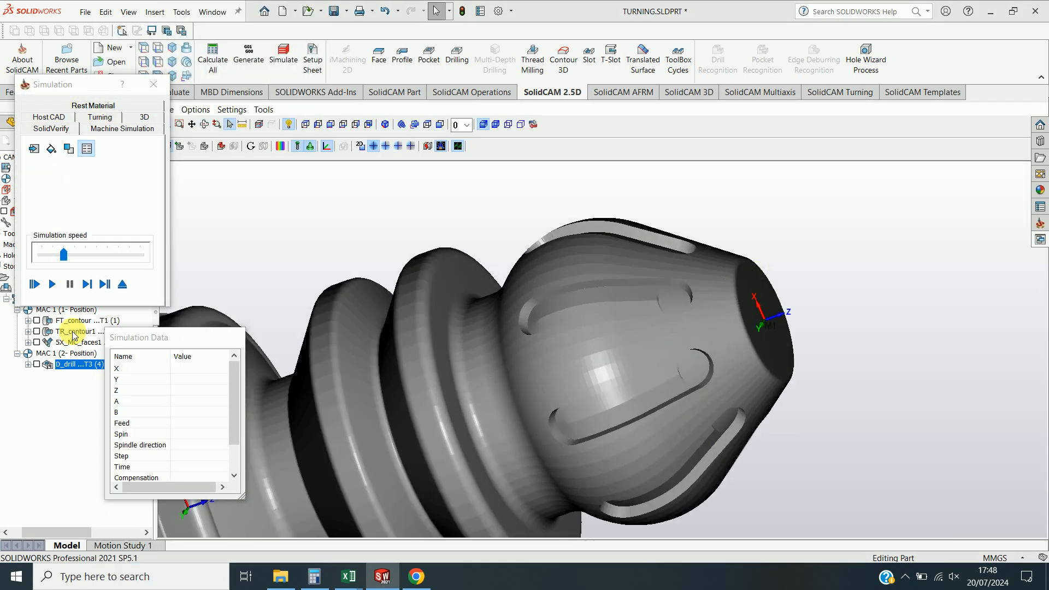
left_click(52, 285)
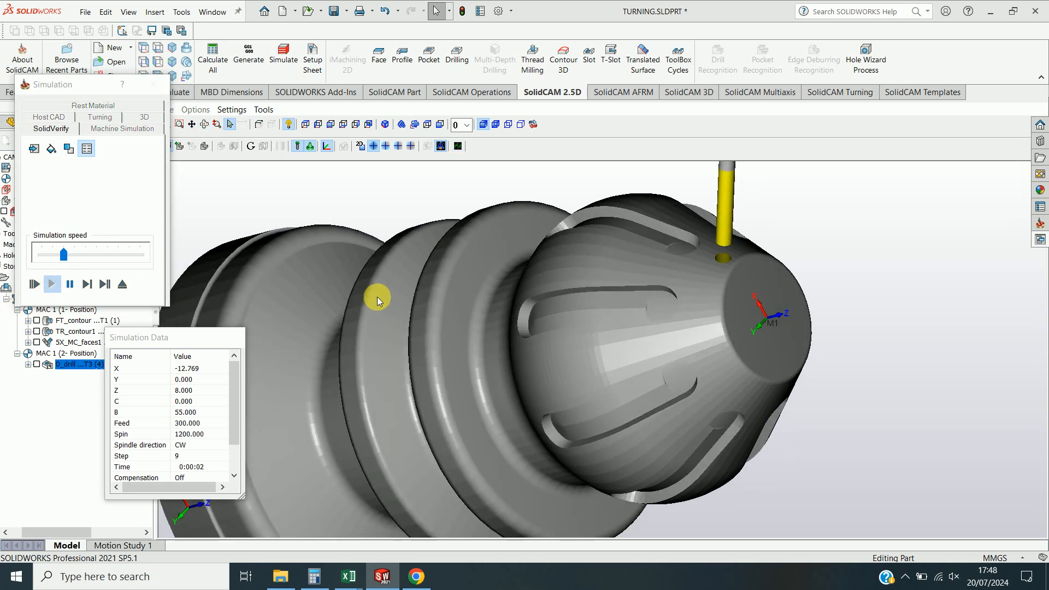
left_click(125, 260)
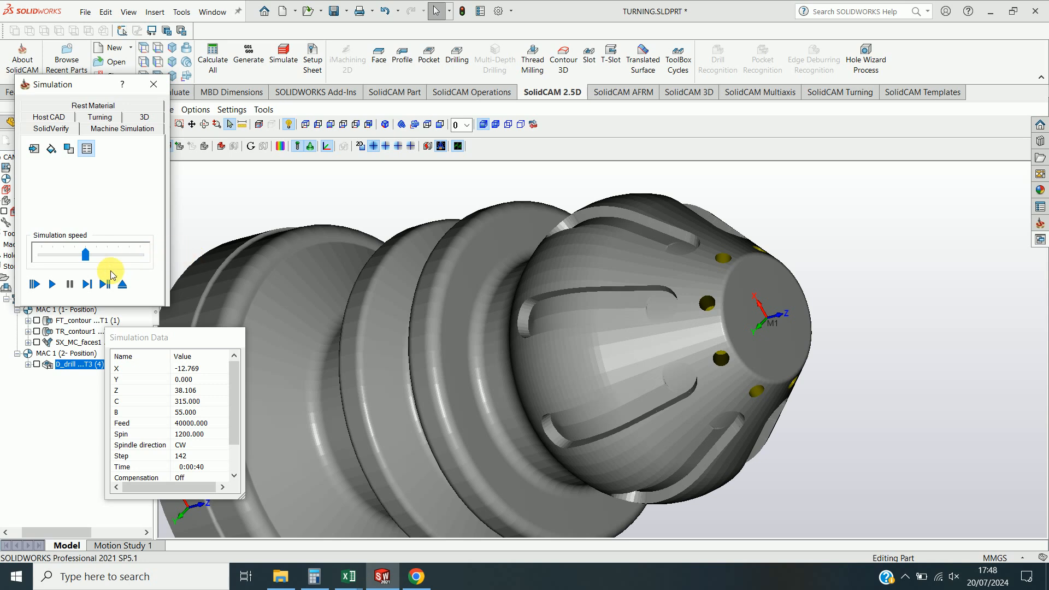
left_click(153, 84)
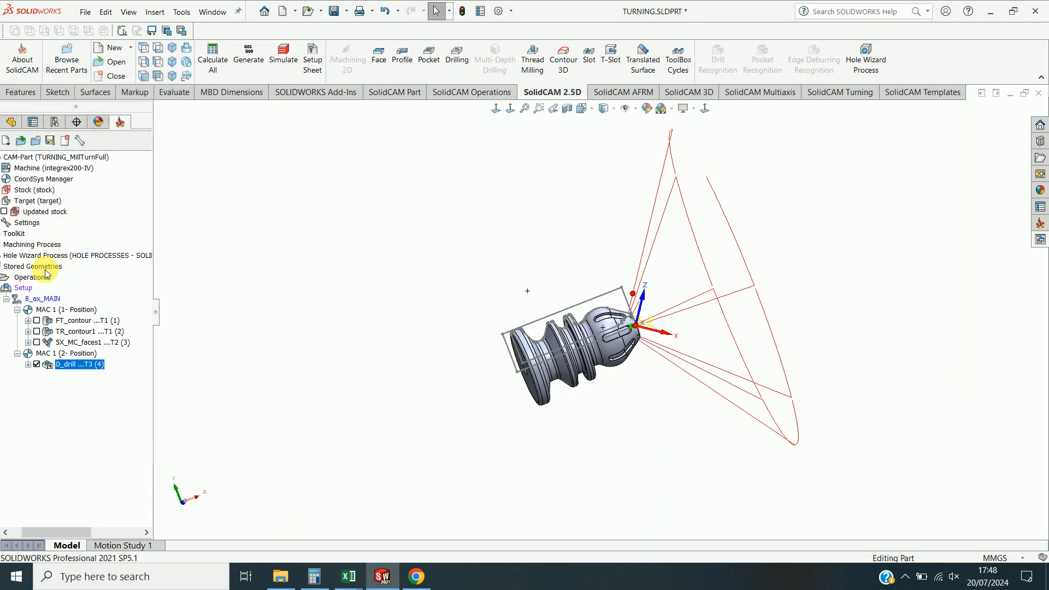
Open the machine simulation of all operations and hide the machine housing.
right_click(37, 279)
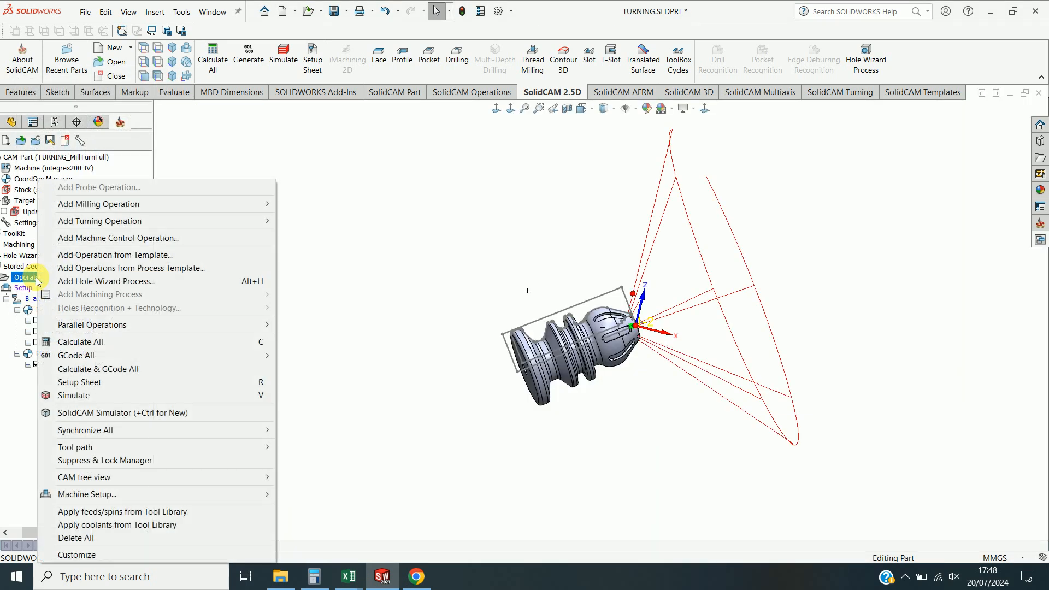
left_click(74, 395)
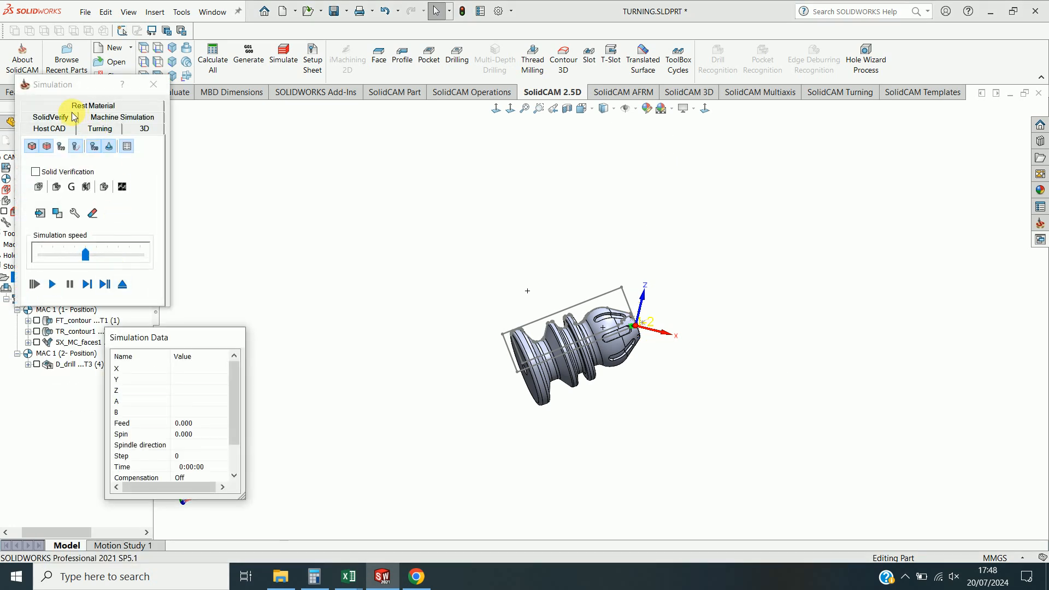
left_click(91, 117)
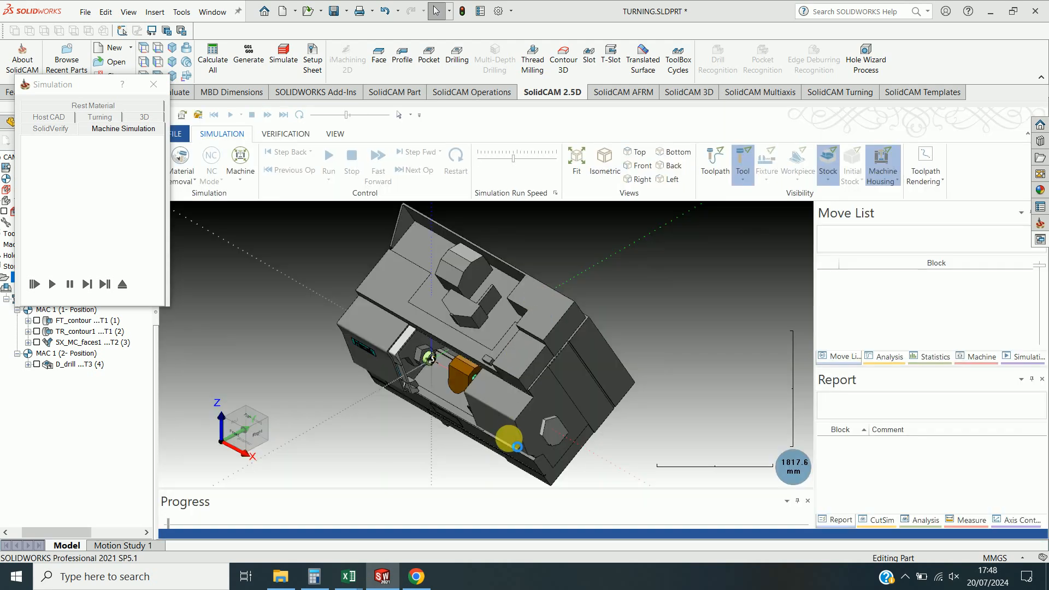
left_click_drag(460, 447, 532, 309)
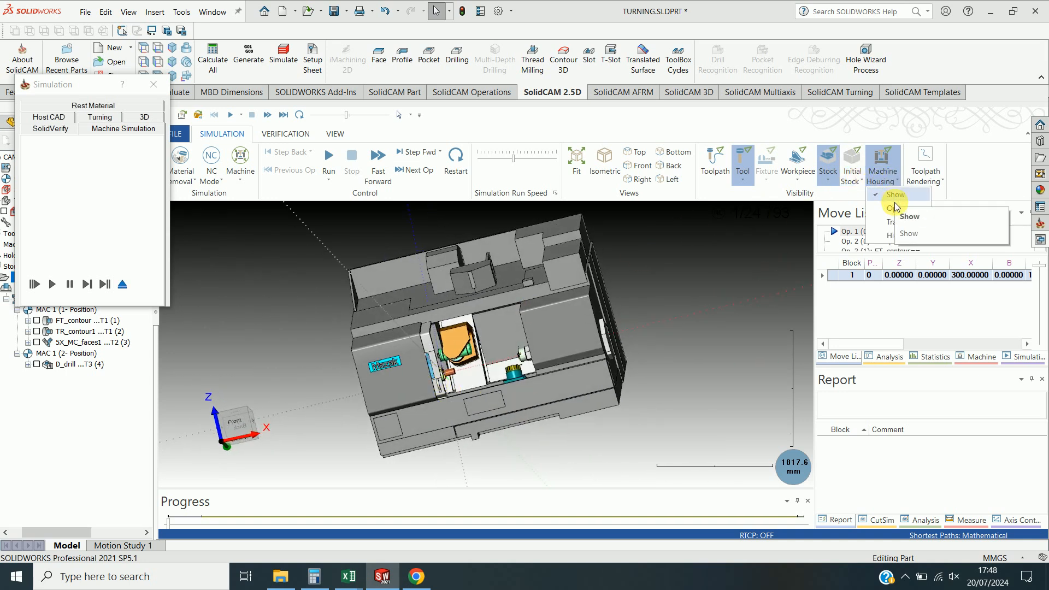
left_click(886, 238)
Run the machine simulation of all operations and watch the turning and milling tool paths on the part.
scroll(429, 363, "up", 5)
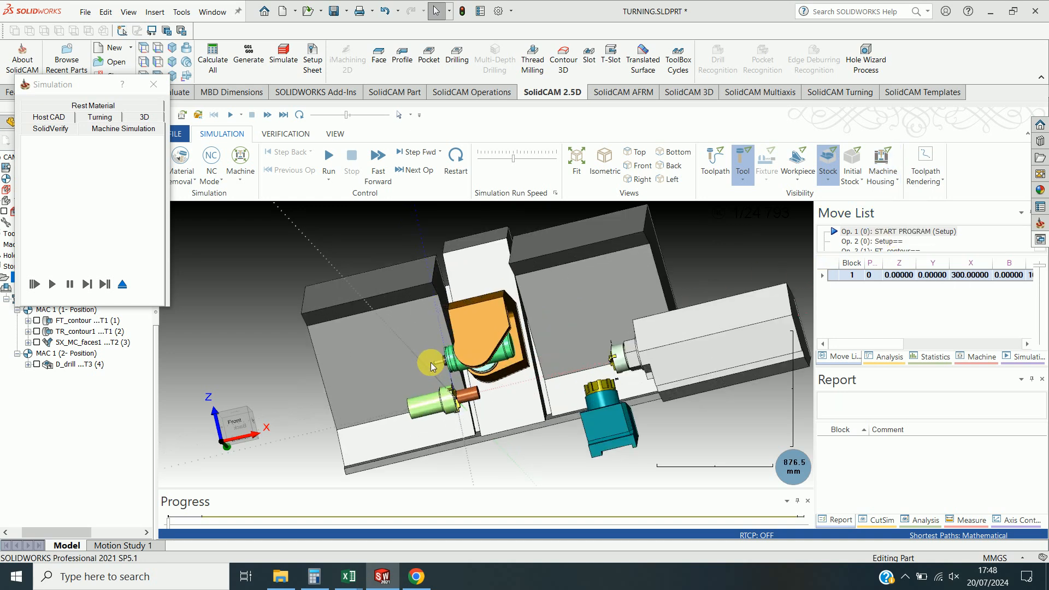
scroll(419, 354, "up", 4)
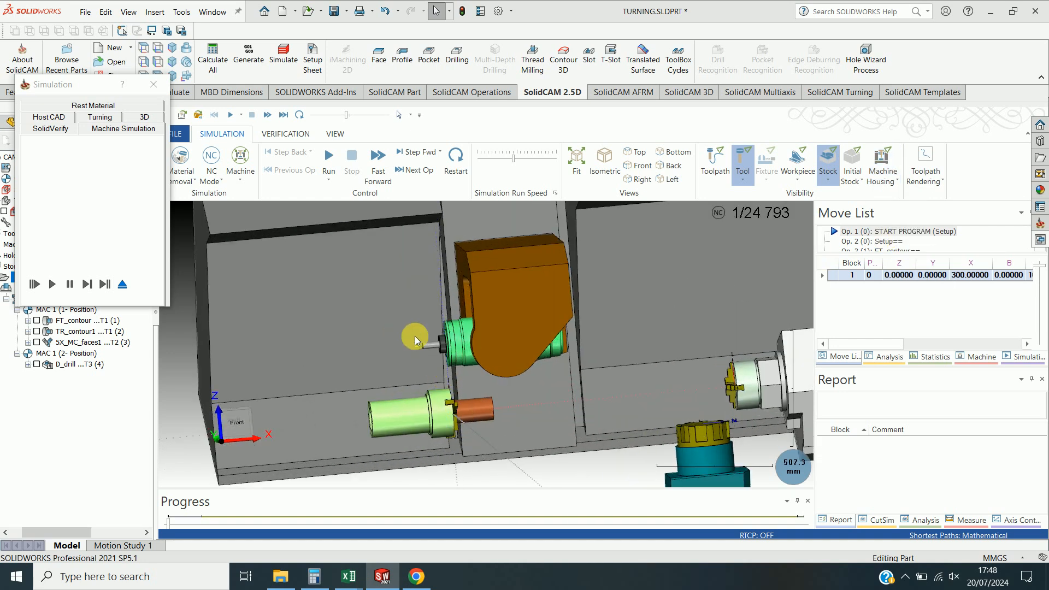
scroll(437, 350, "down", 3)
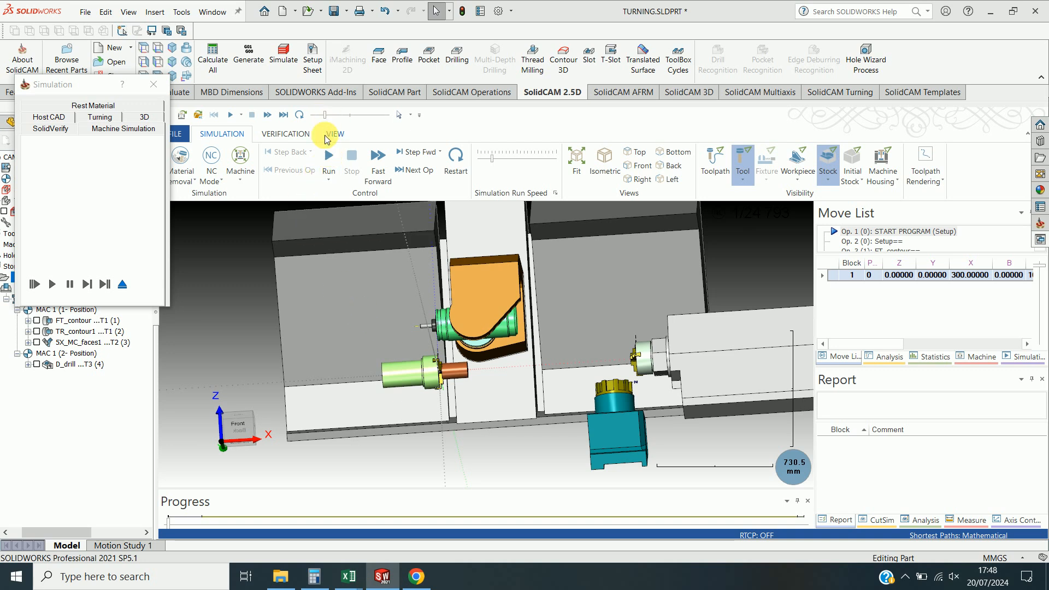
scroll(410, 305, "up", 3)
left_click_drag(318, 114, 322, 117)
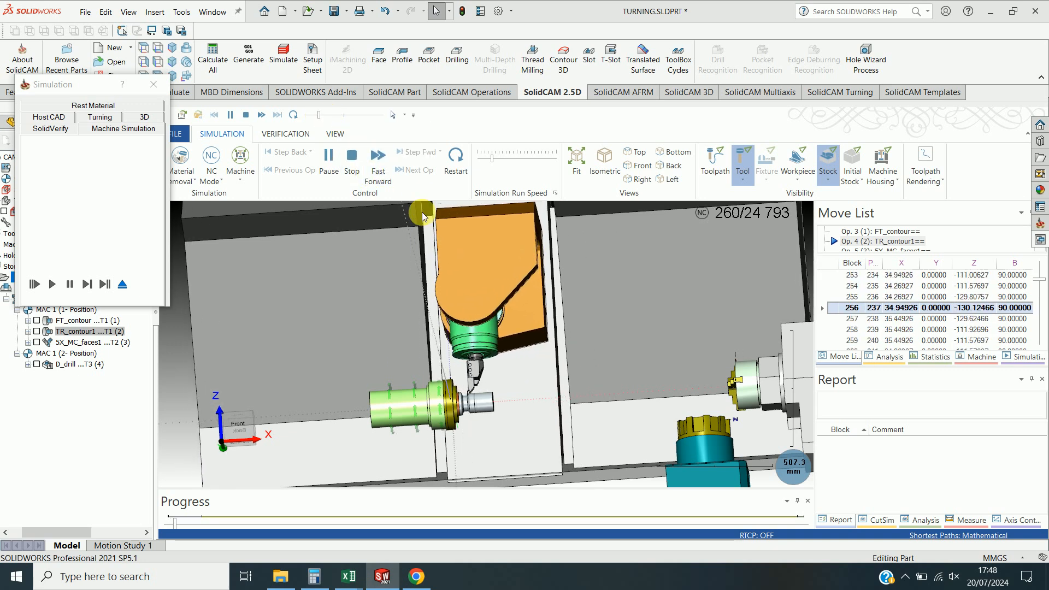
scroll(454, 240, "up", 2)
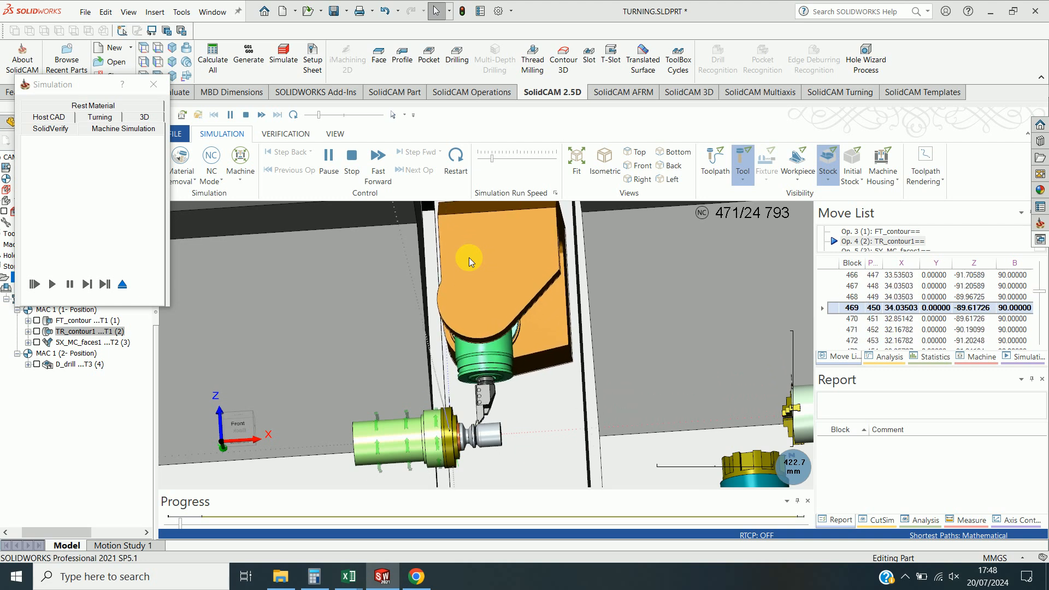
scroll(496, 460, "up", 2)
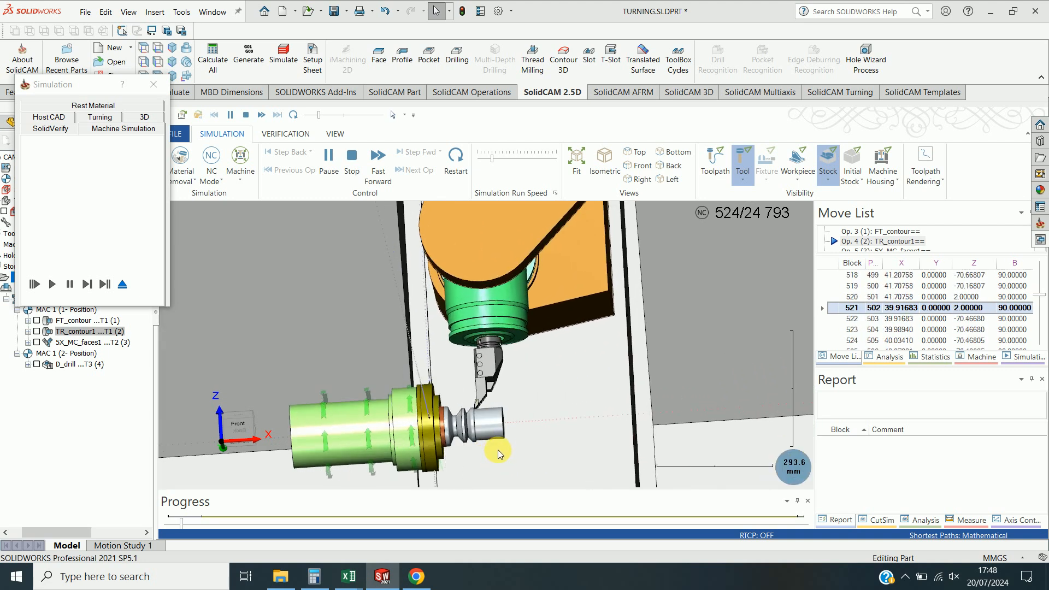
scroll(503, 437, "up", 1)
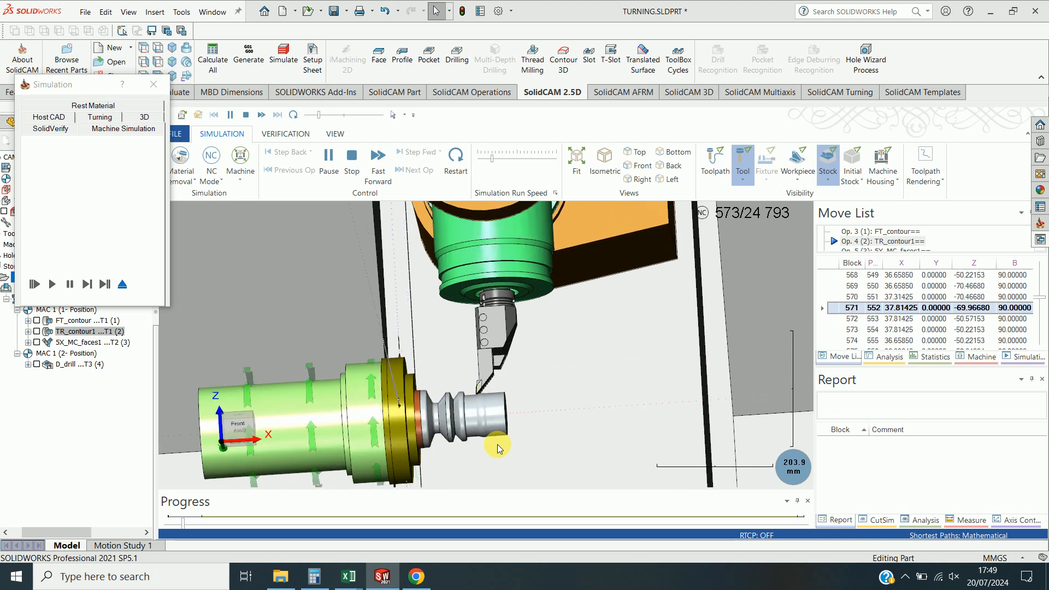
scroll(498, 444, "up", 2)
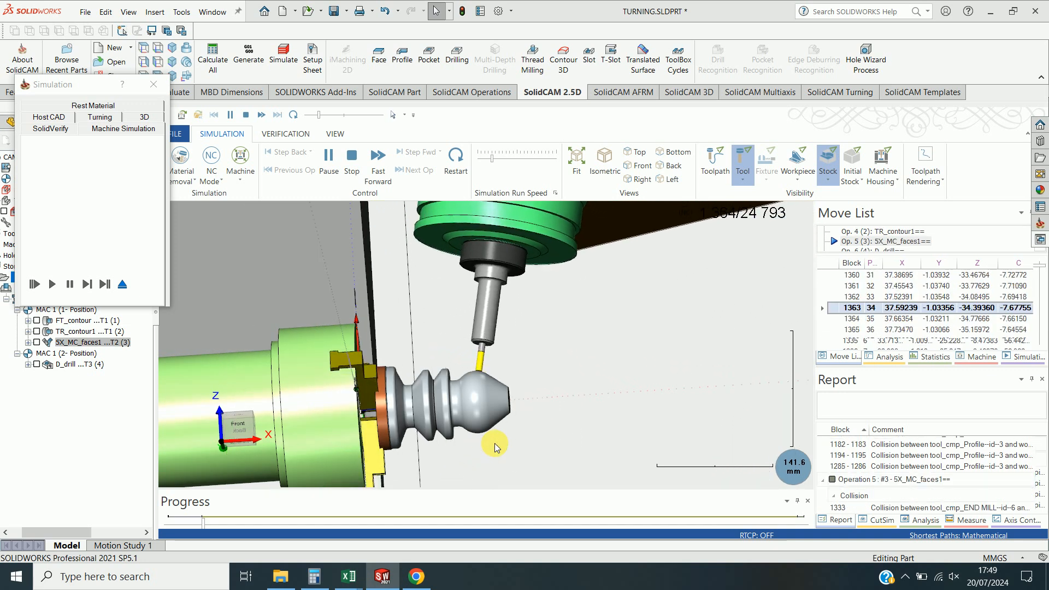
scroll(488, 437, "down", 3)
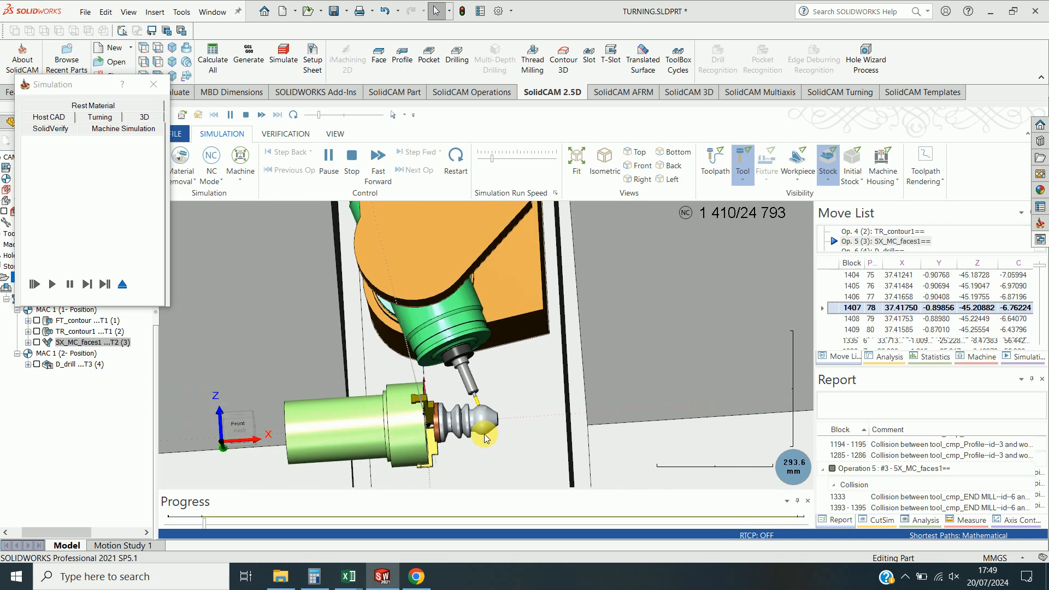
scroll(356, 268, "down", 3)
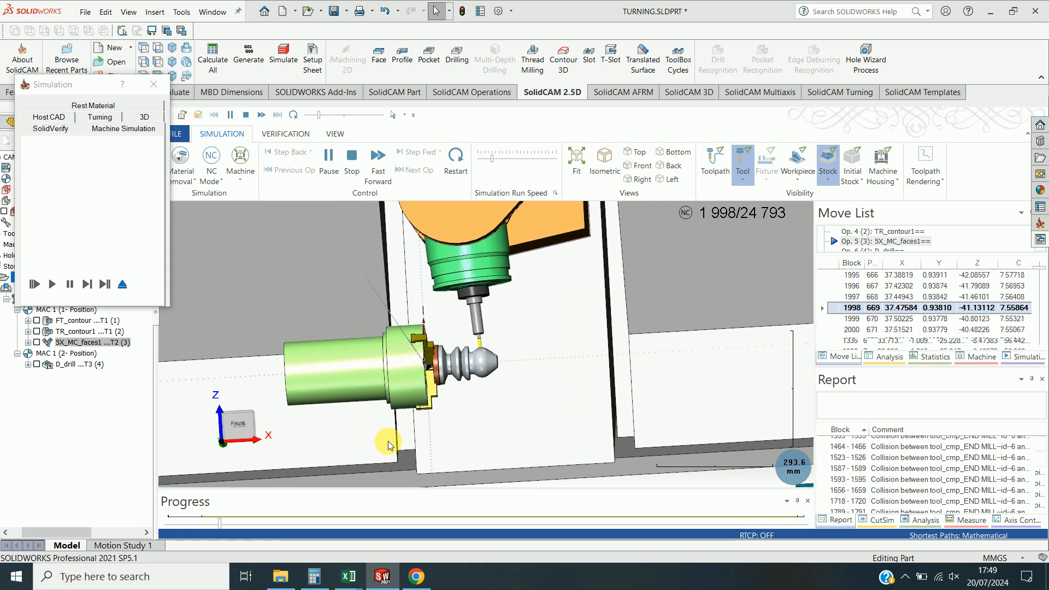
Raise the simulation run speed step by step to play the remaining operations through to the end.
left_click(331, 116)
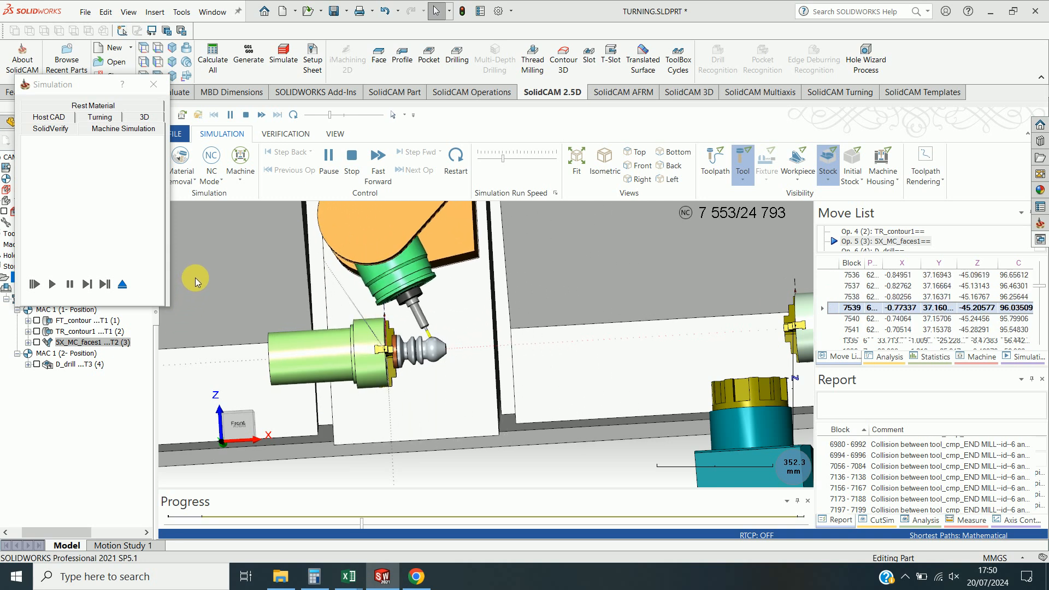
left_click(341, 115)
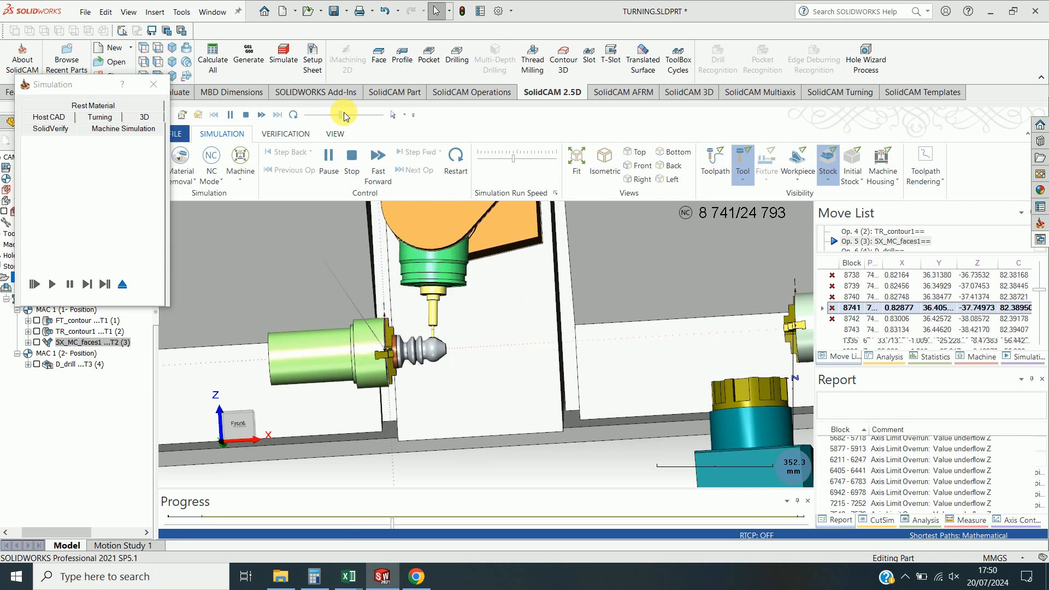
left_click(352, 116)
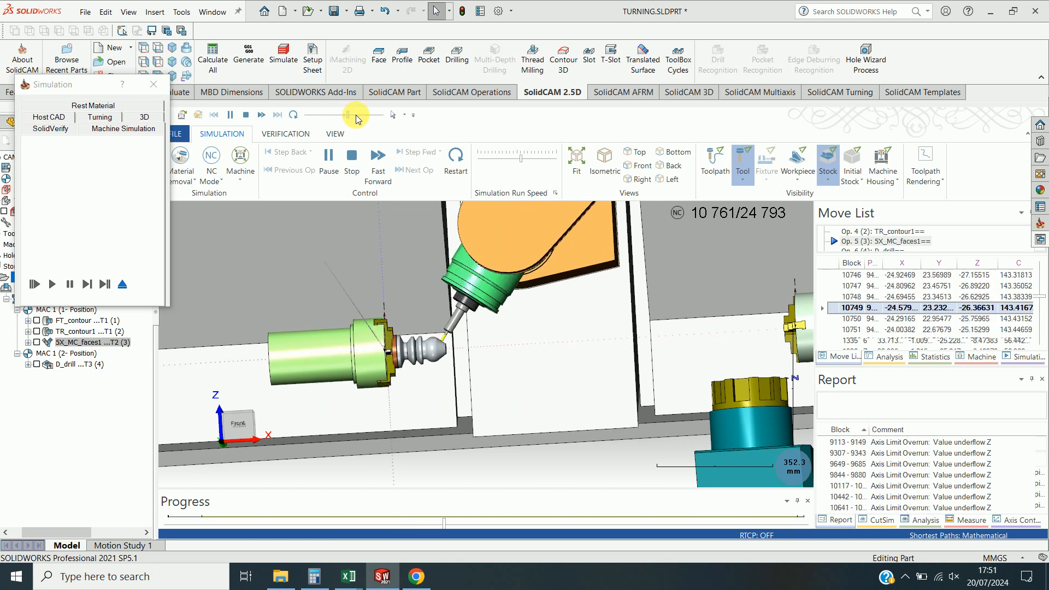
left_click(360, 115)
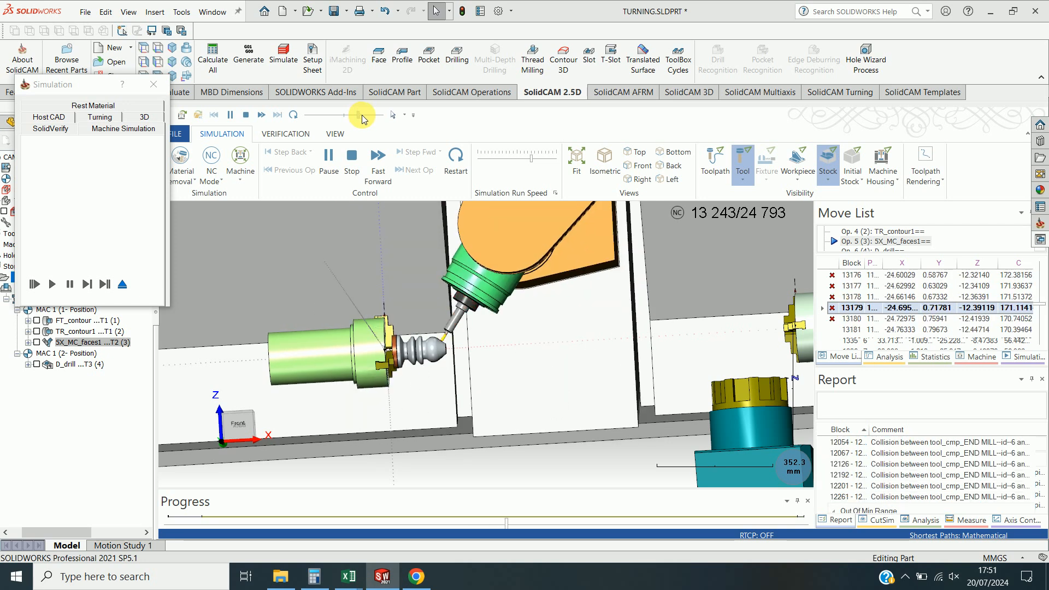
left_click(366, 116)
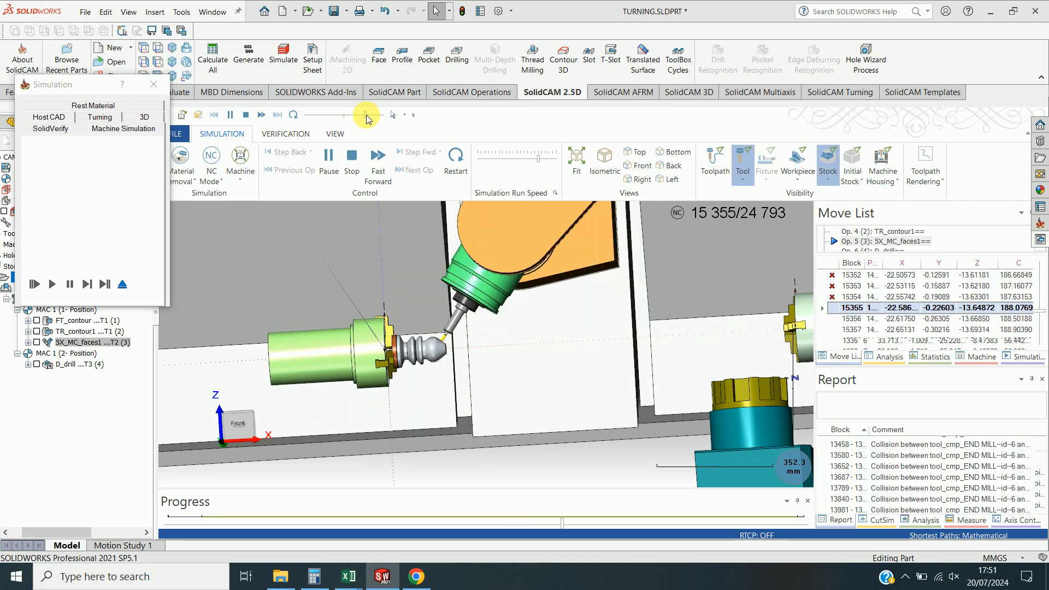
left_click(319, 115)
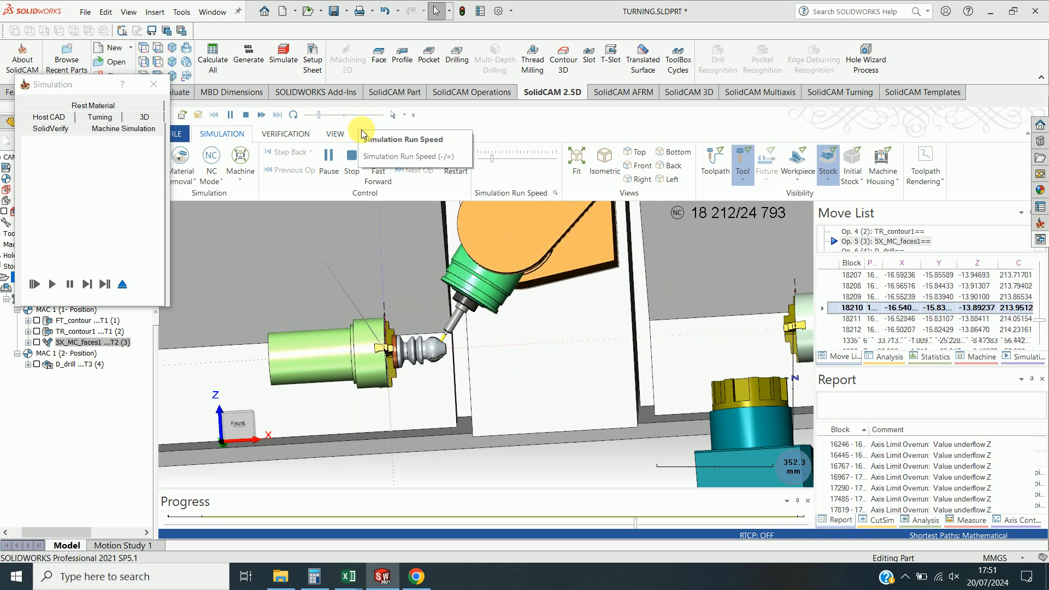
scroll(431, 279, "up", 3)
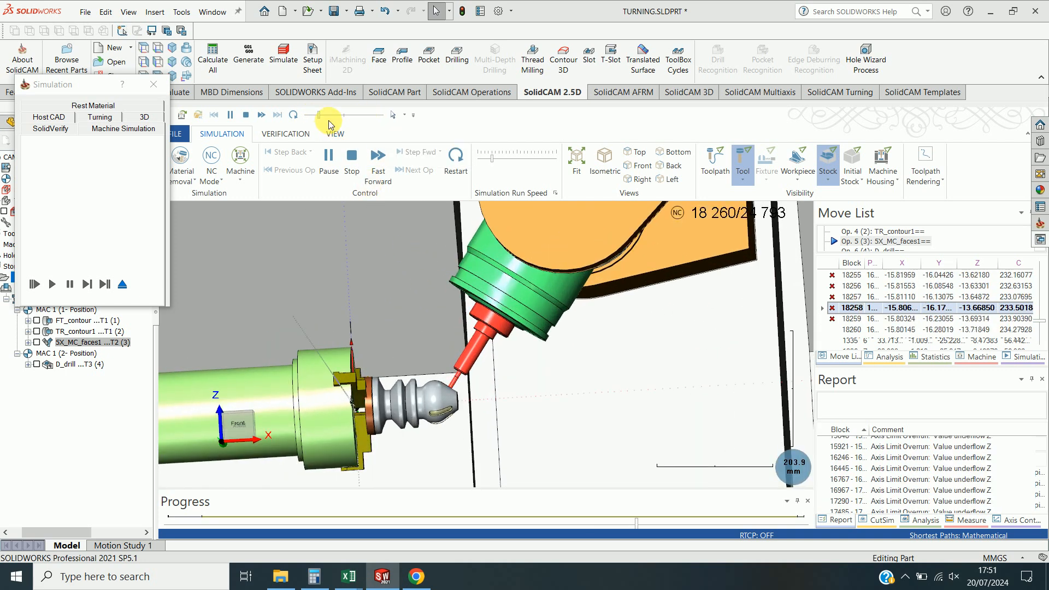
left_click(330, 115)
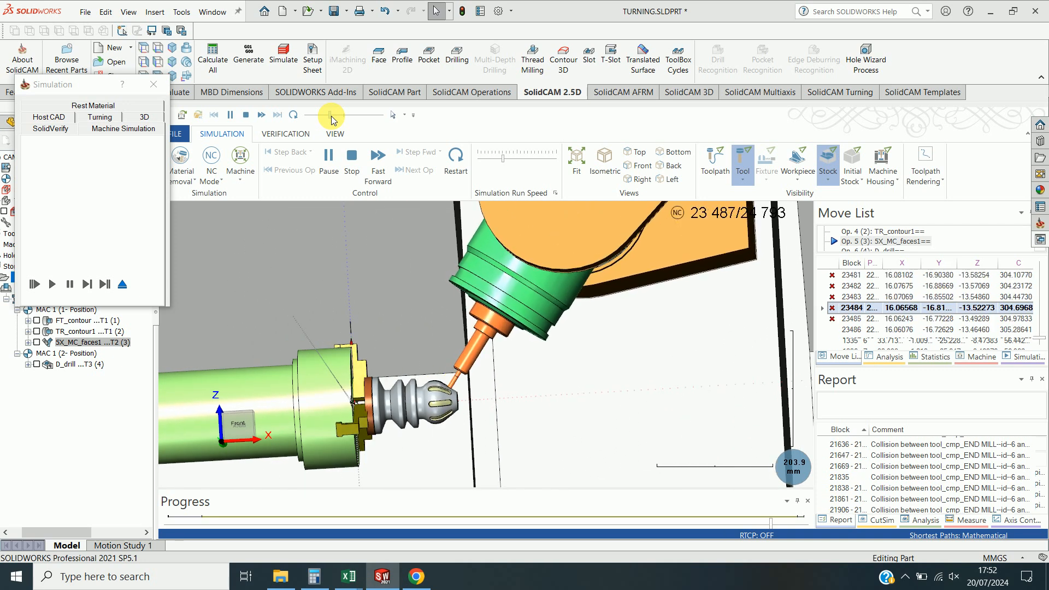
mouse_move(340, 116)
left_mouse_down()
mouse_move(360, 115)
mouse_move(347, 112)
left_mouse_up()
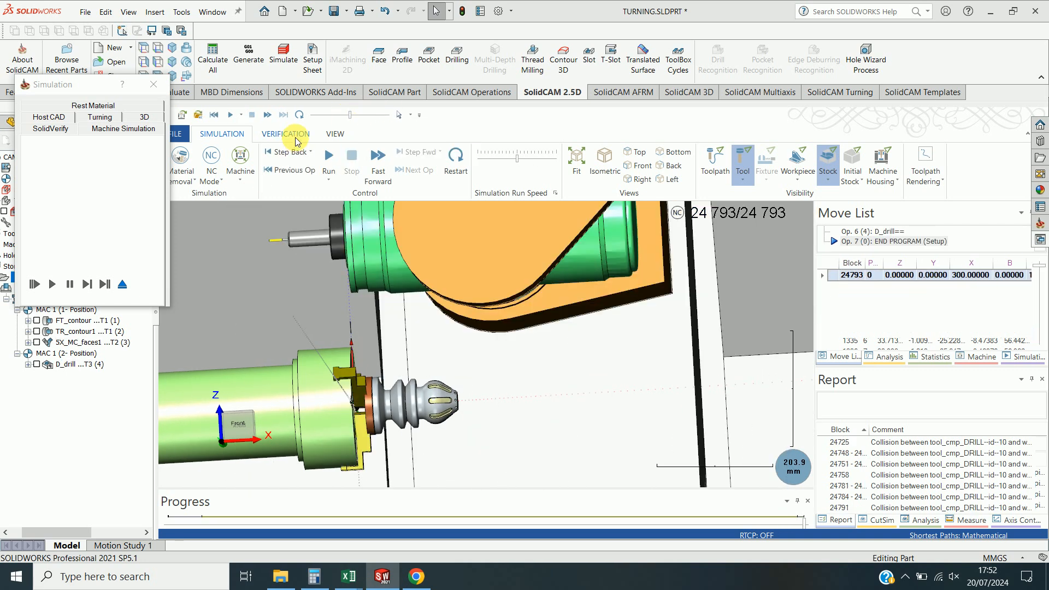
Replay the final drilling moves of the machine simulation, pause it, and close the simulation.
left_click(337, 158)
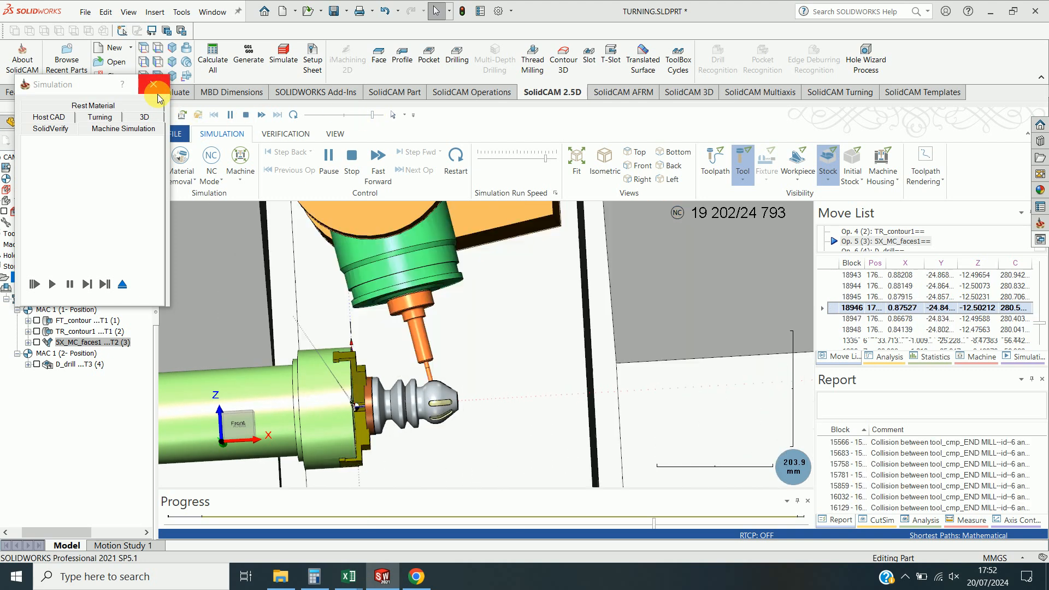
left_click(339, 114)
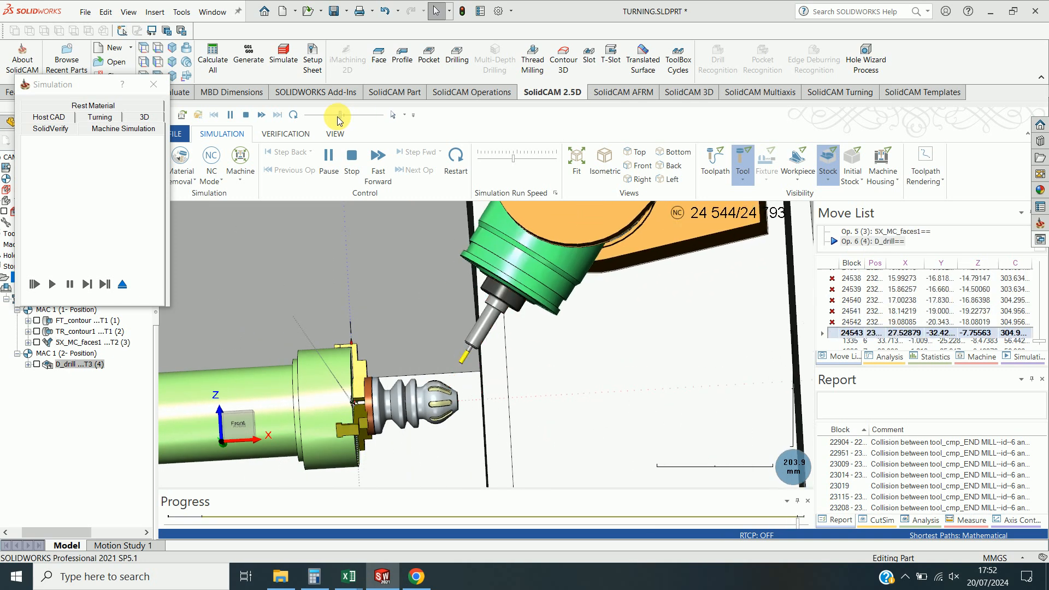
left_click_drag(338, 119, 331, 118)
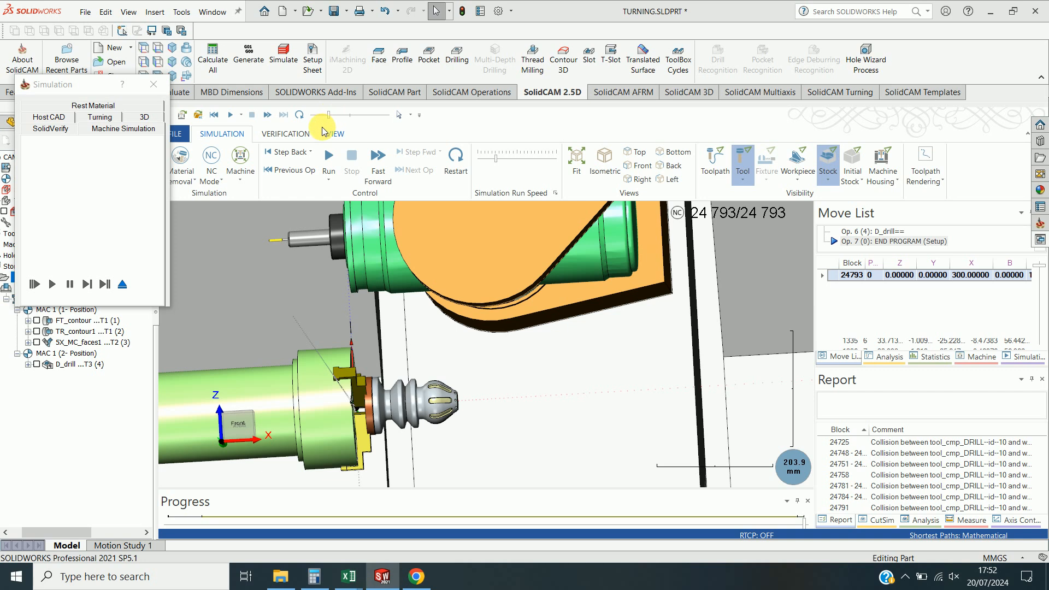
left_click(71, 365)
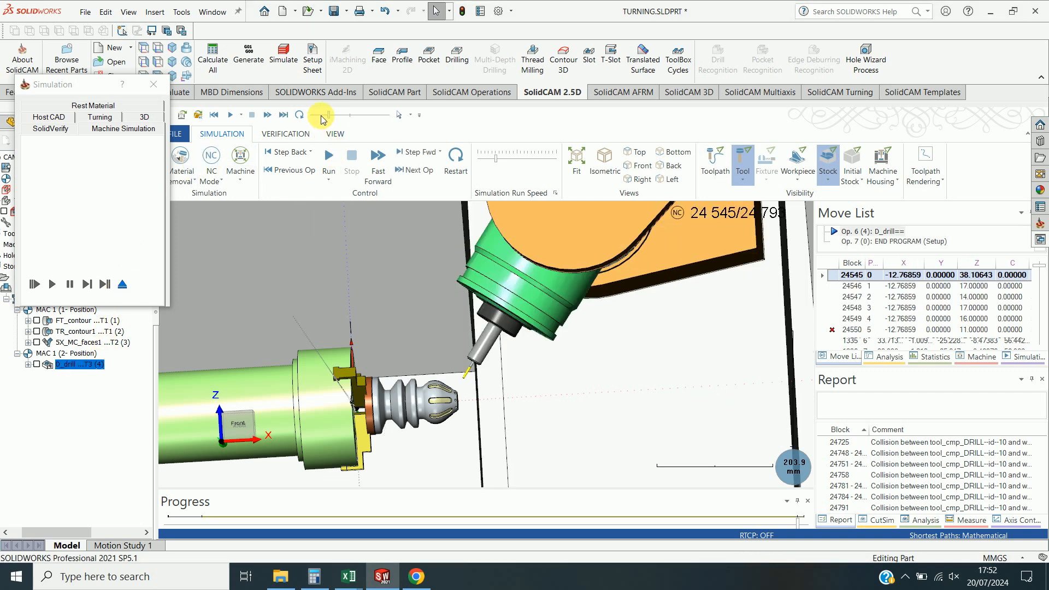
left_click_drag(321, 117, 316, 117)
left_click(329, 159)
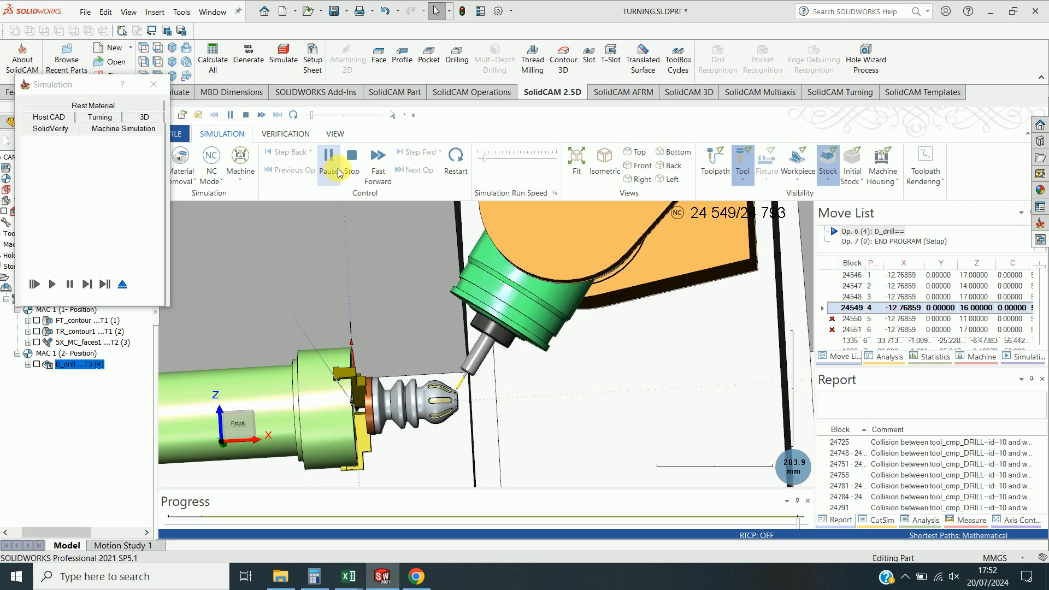
scroll(456, 426, "up", 4)
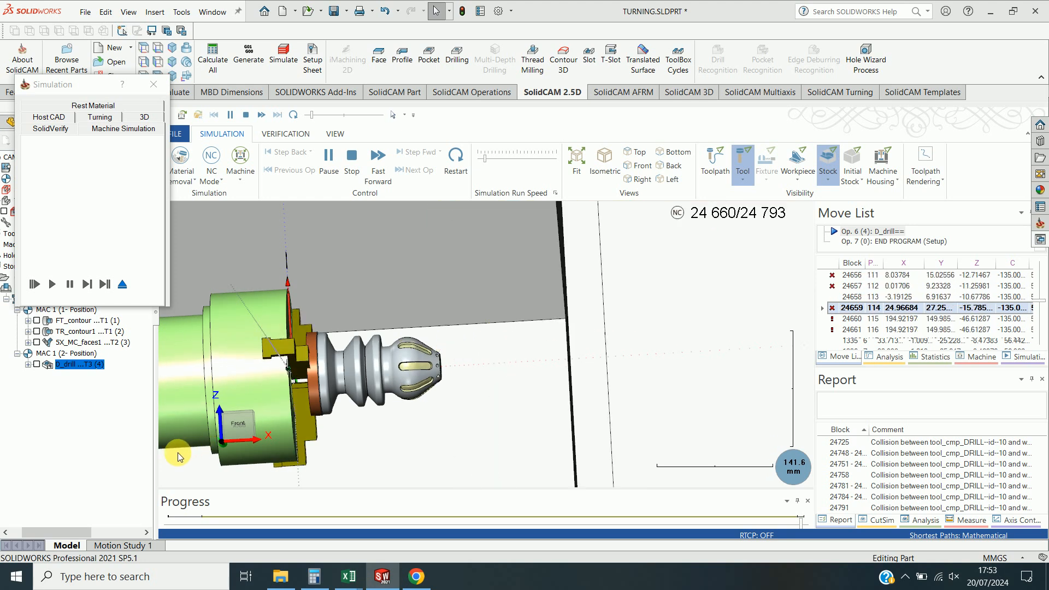
left_click(122, 283)
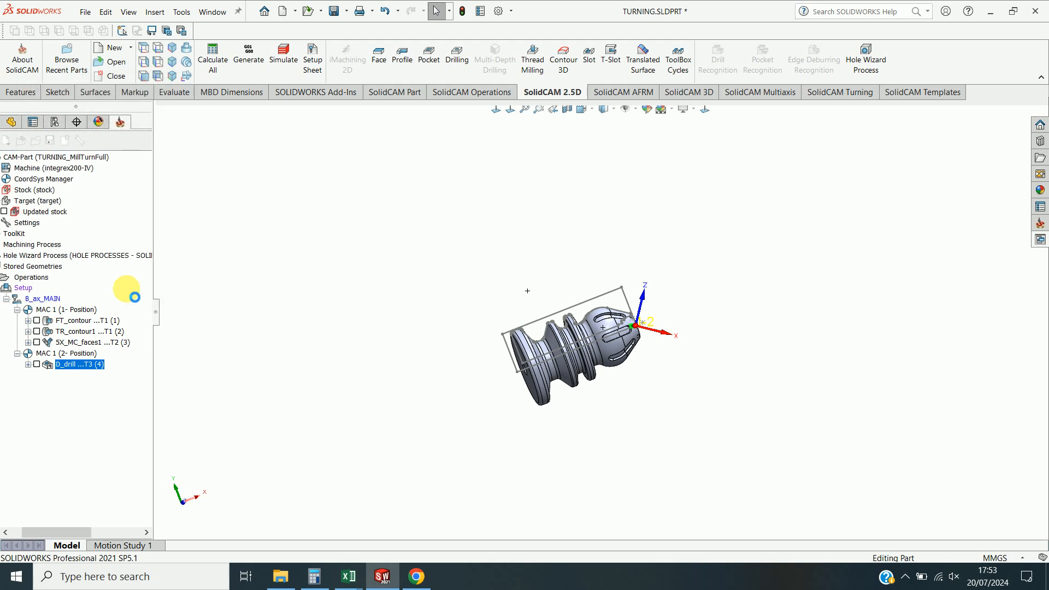
Open the machine simulation for the drilling operation alone.
right_click(95, 366)
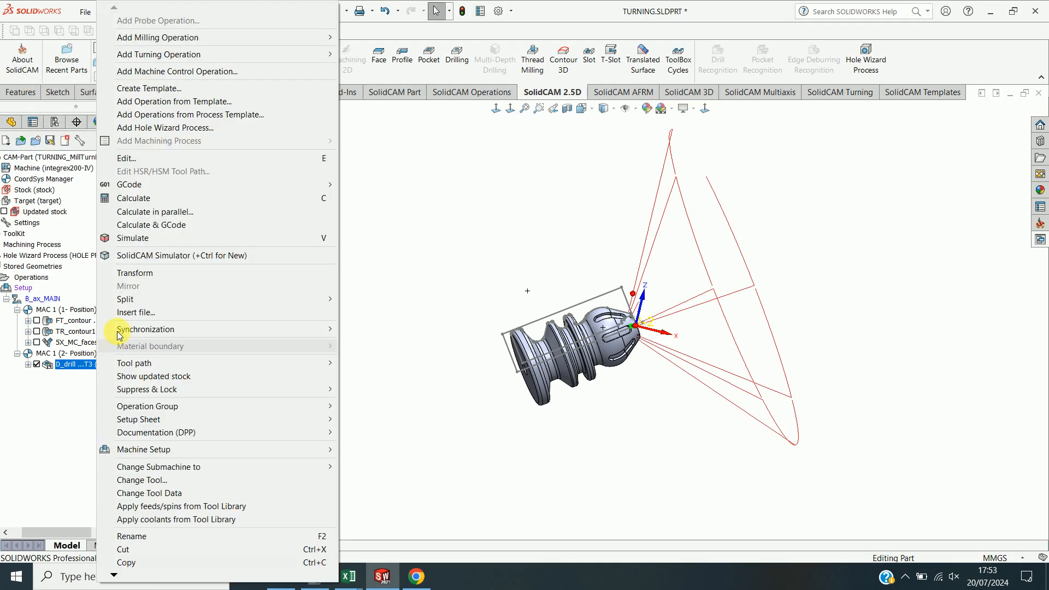
left_click(153, 245)
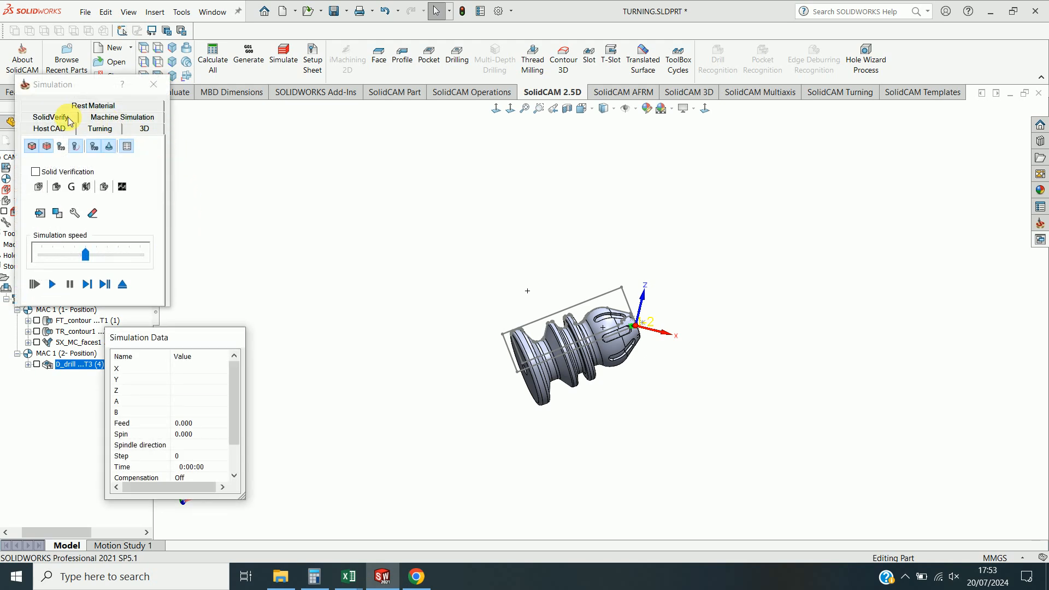
left_click(116, 118)
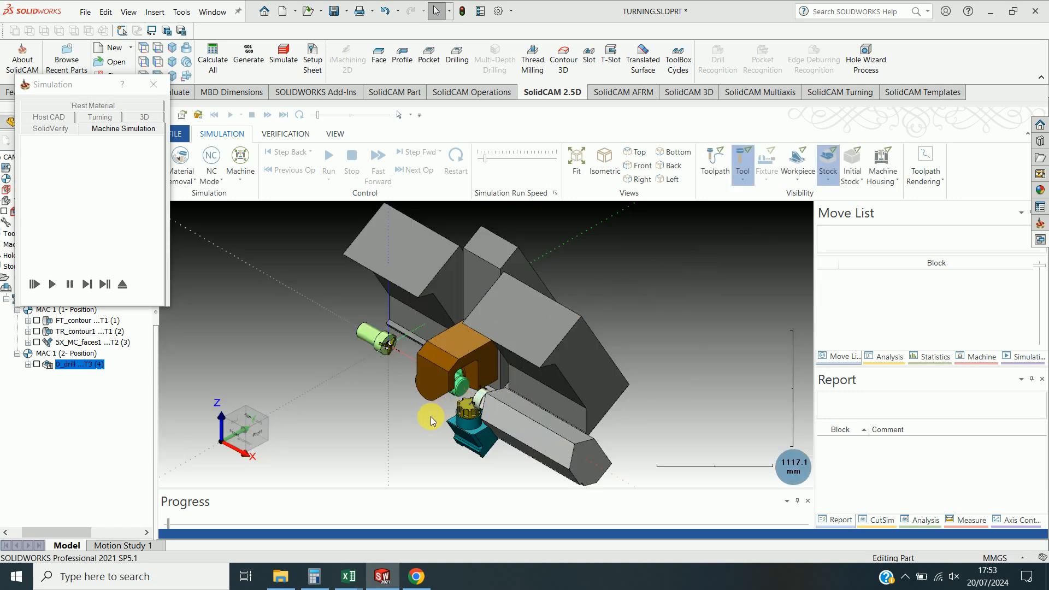
middle_click_drag(405, 413, 467, 382)
scroll(416, 383, "up", 5)
scroll(409, 377, "up", 3)
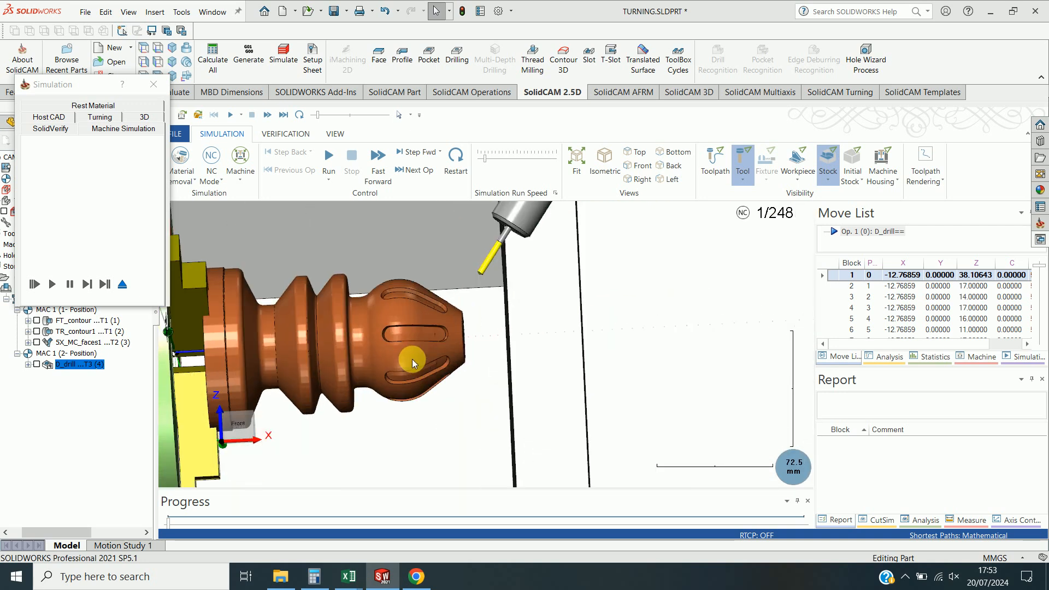
Run the drilling operation's machine simulation, then restart it and run it again.
left_click(327, 155)
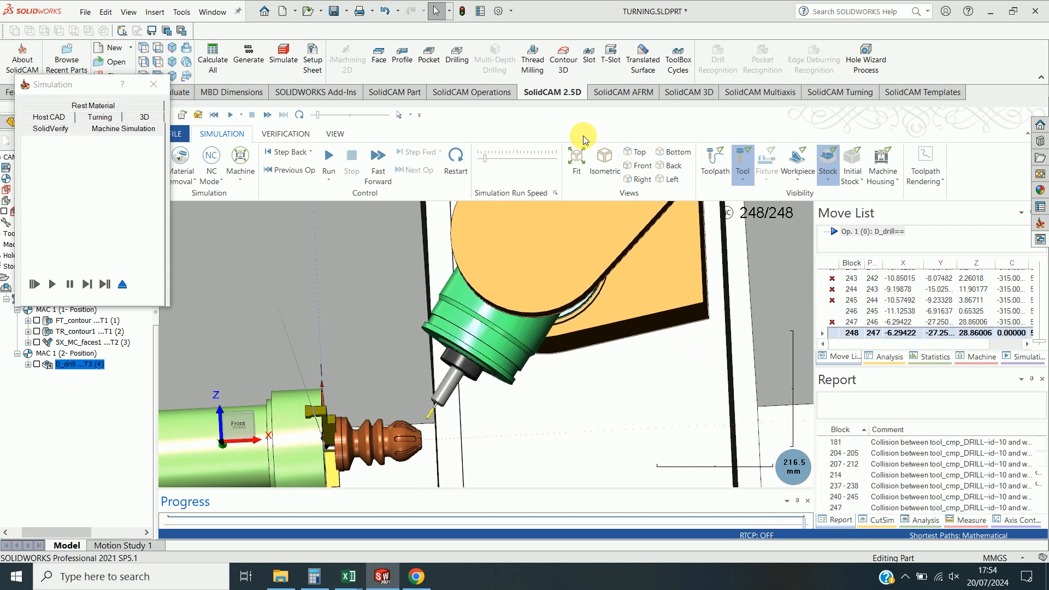
left_click(328, 156)
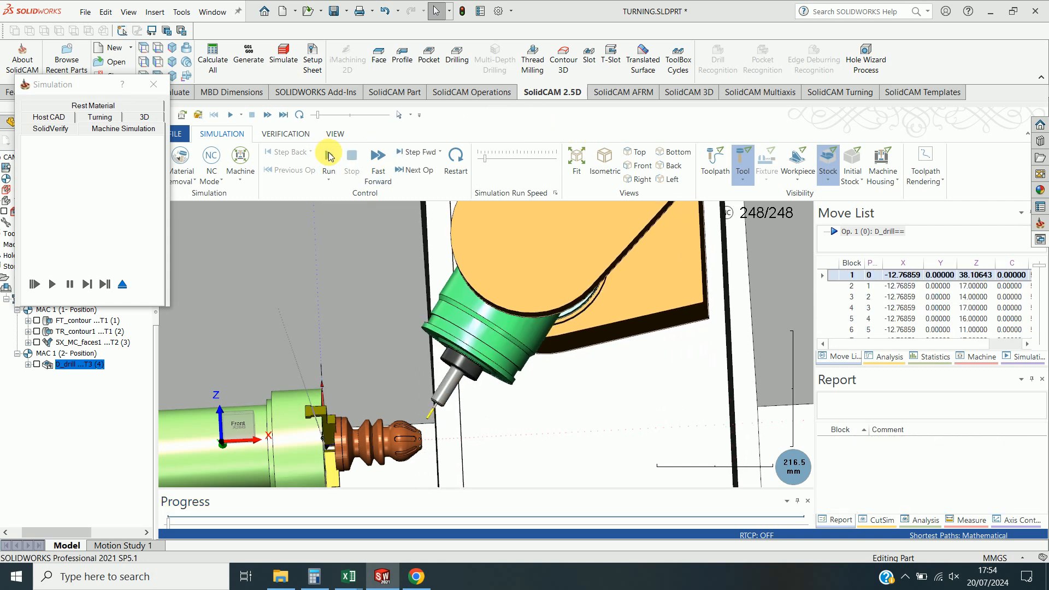
left_click(328, 155)
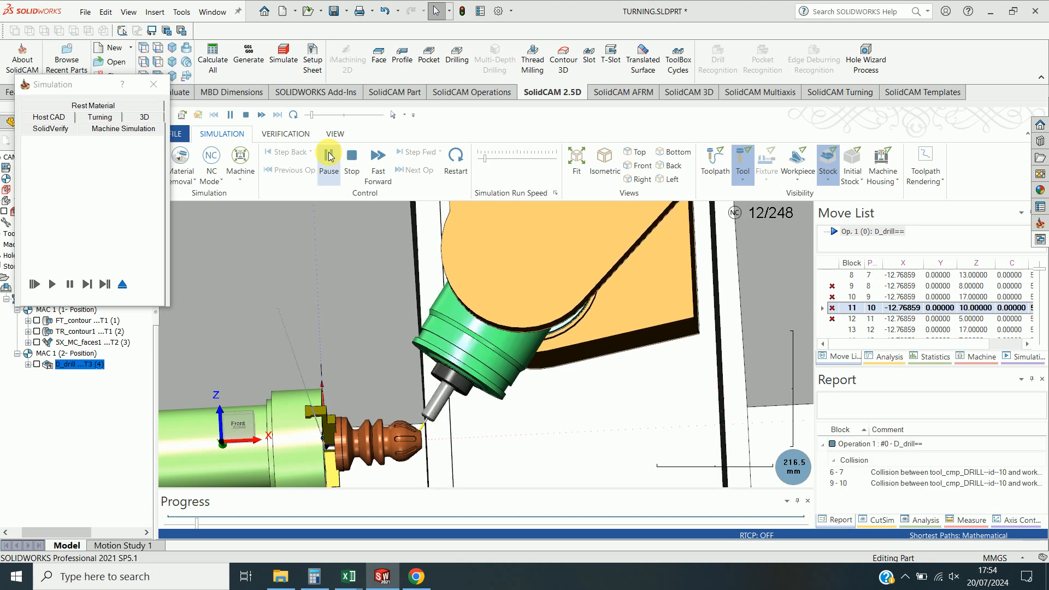